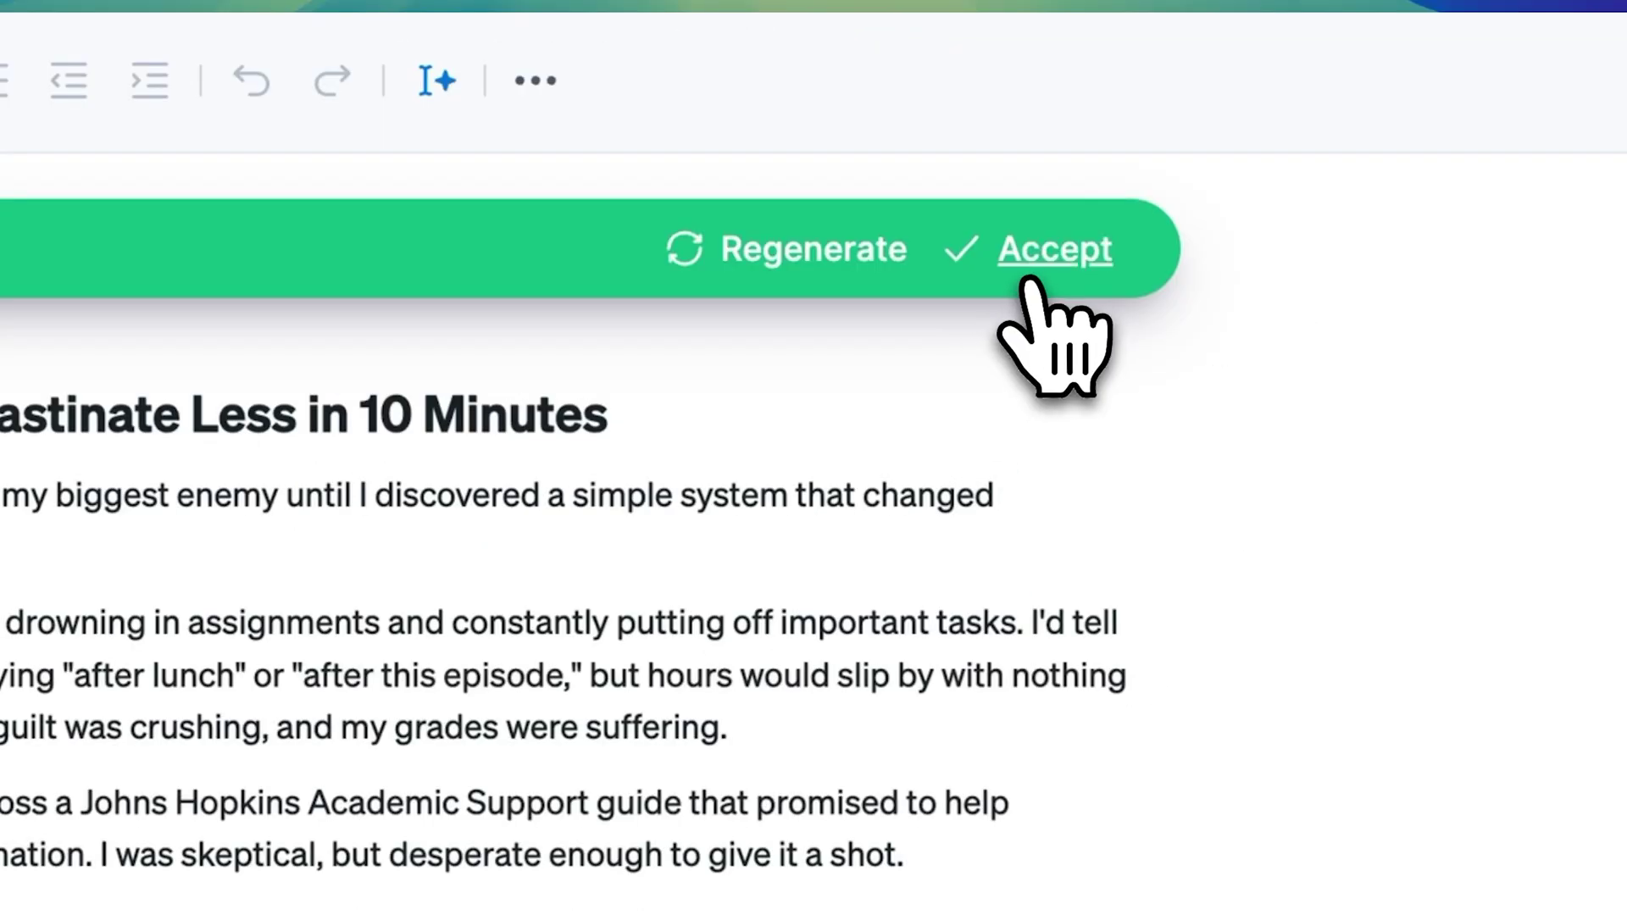
Accept the finished 'How to Procrastinate Less in 10 Minutes' draft into the document.
click(1204, 132)
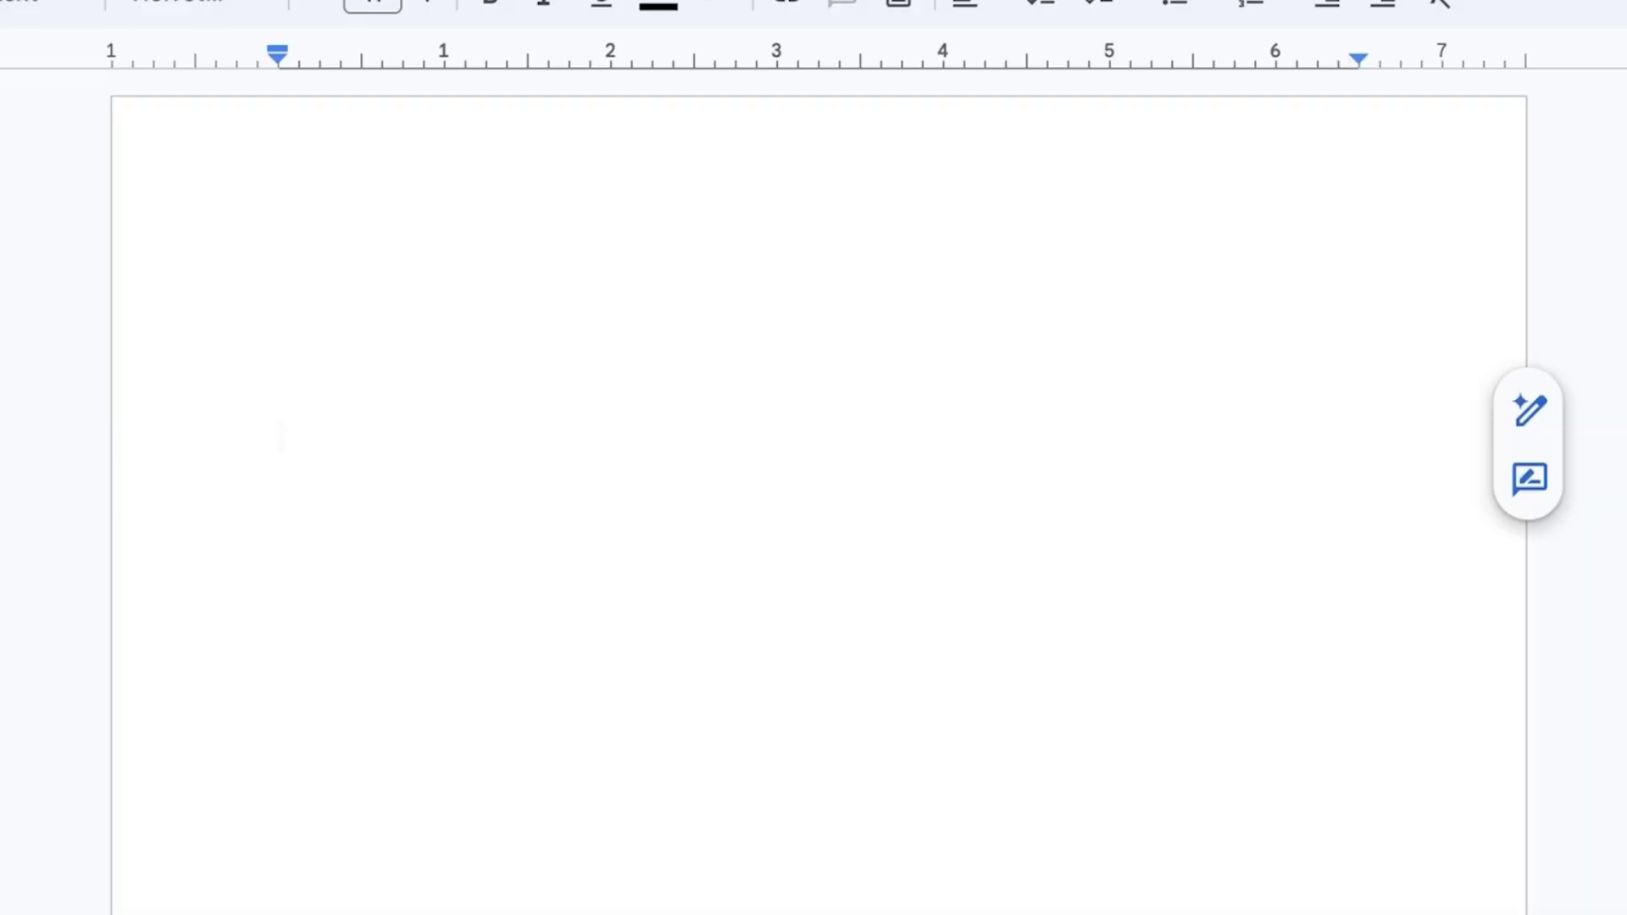
Type 'I have no idea what to write', change 'what' to 'how', and correct 'Grammerly' to 'Grammarly'.
text(I have no idea what)
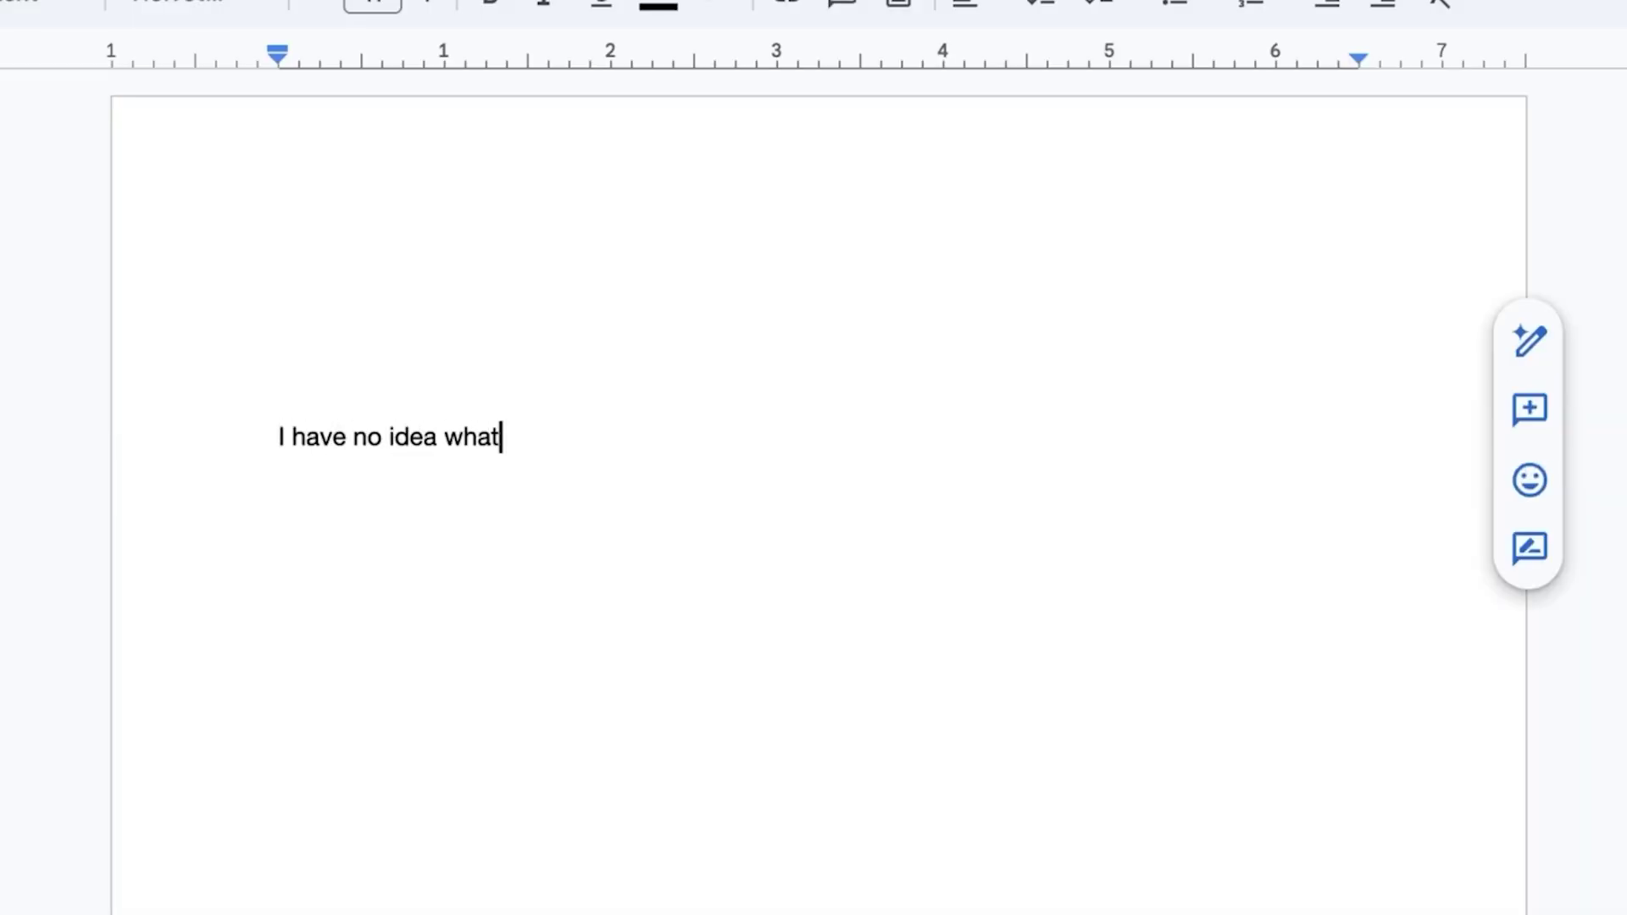
text( to write 🙁)
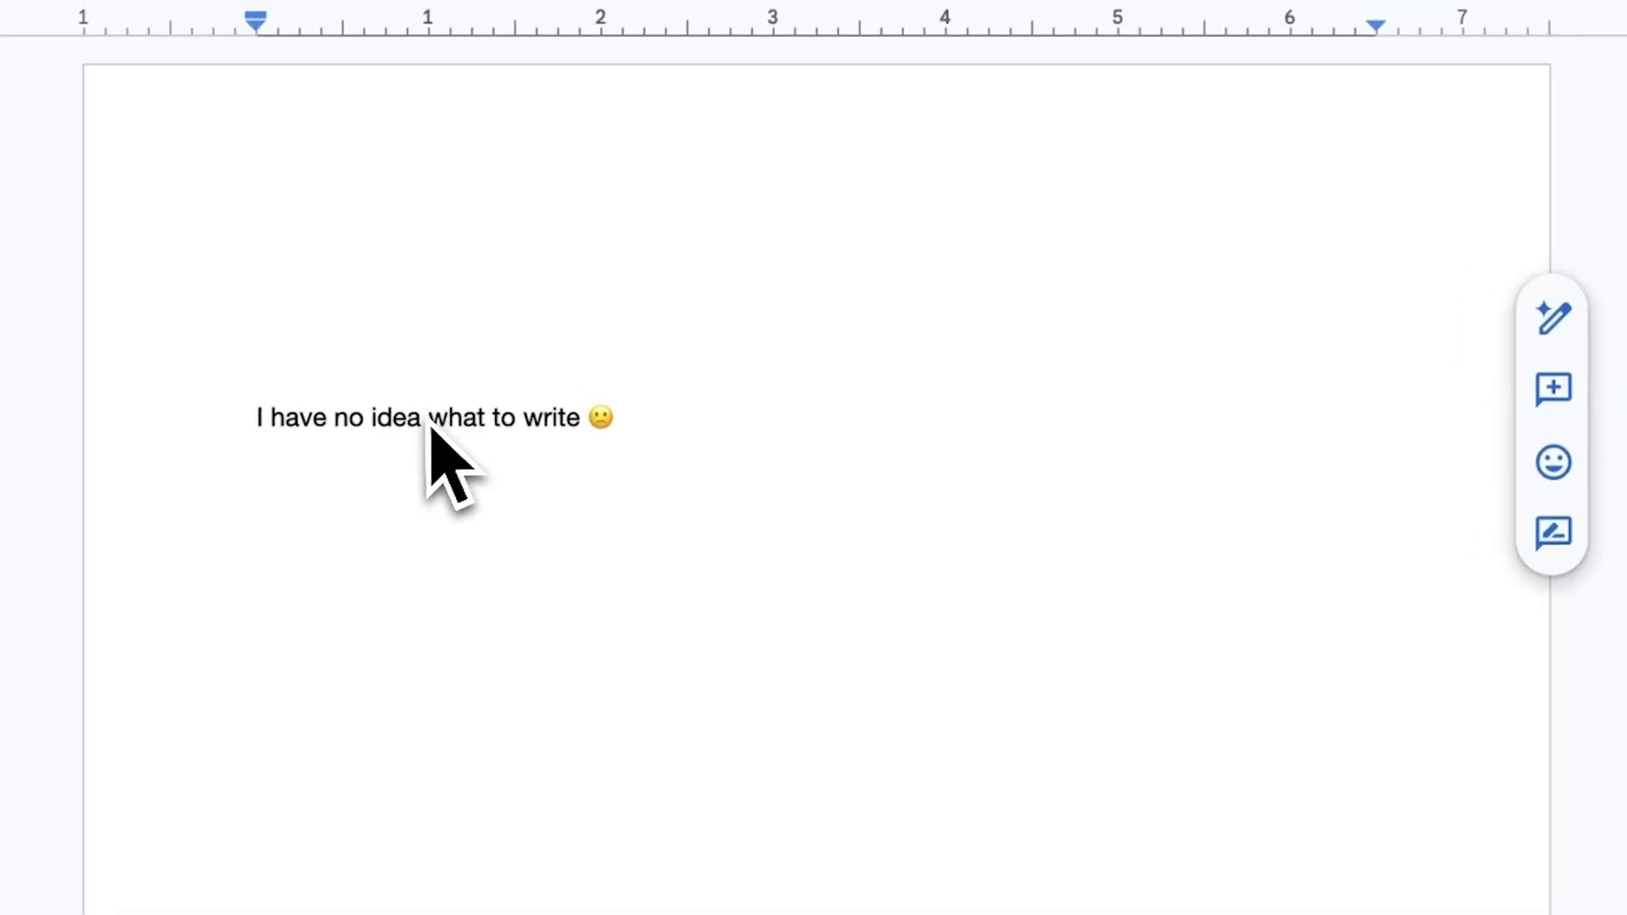
drag(439, 441, 500, 442)
text(how)
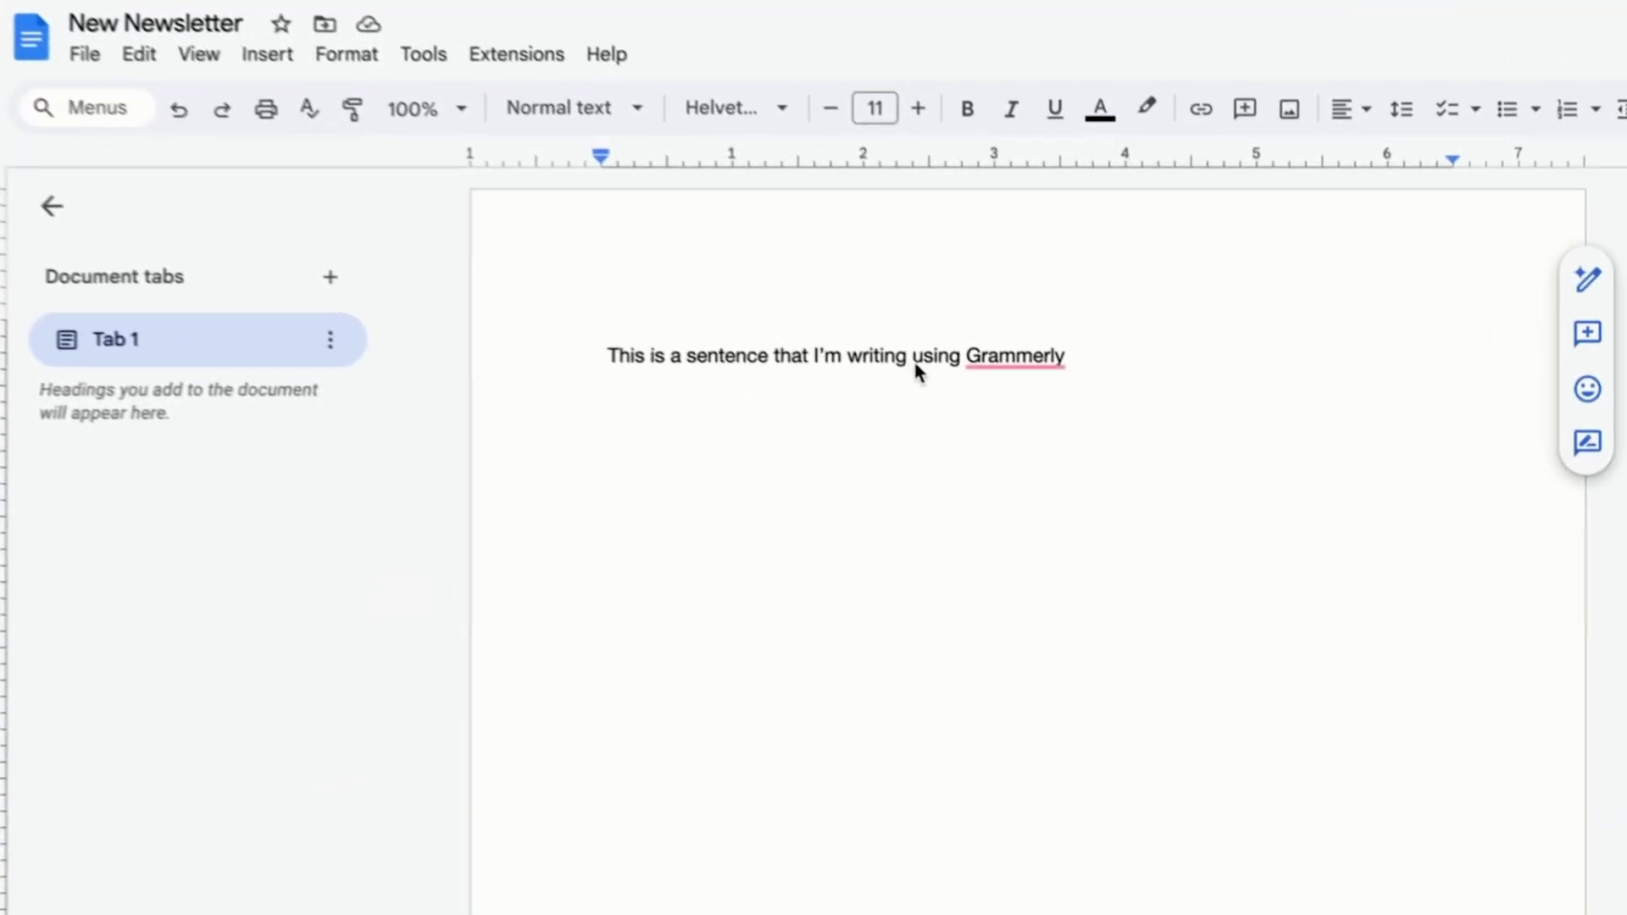
mouse_move(1005, 355)
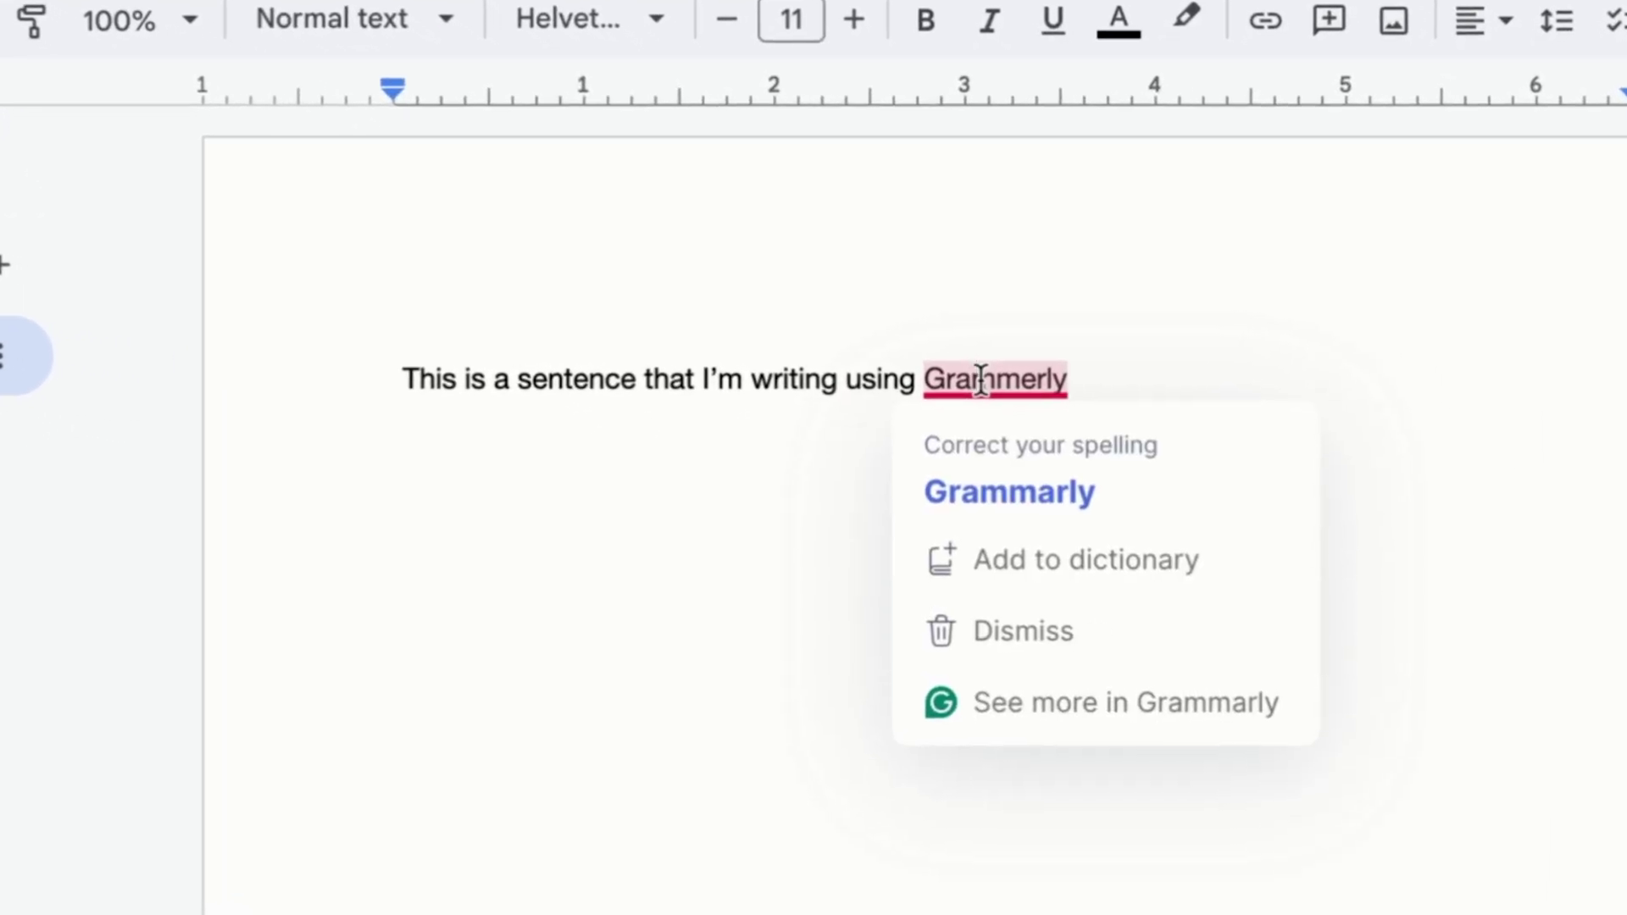
click(979, 487)
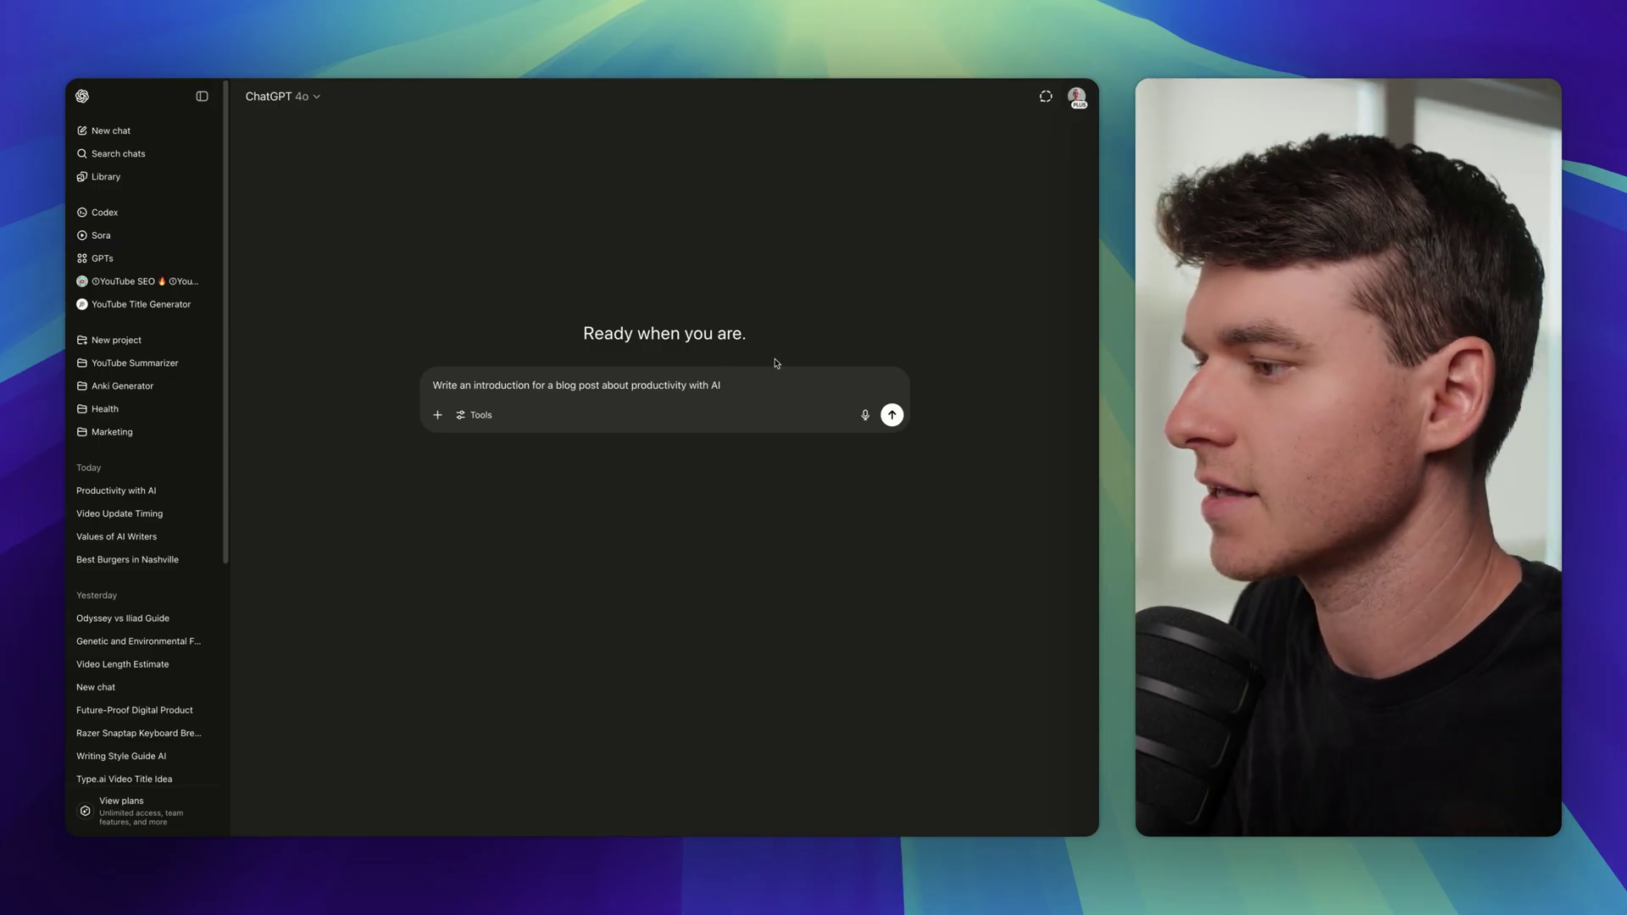
Get ChatGPT's introduction for a productivity-with-AI blog post and paste it into Google Docs.
click(892, 417)
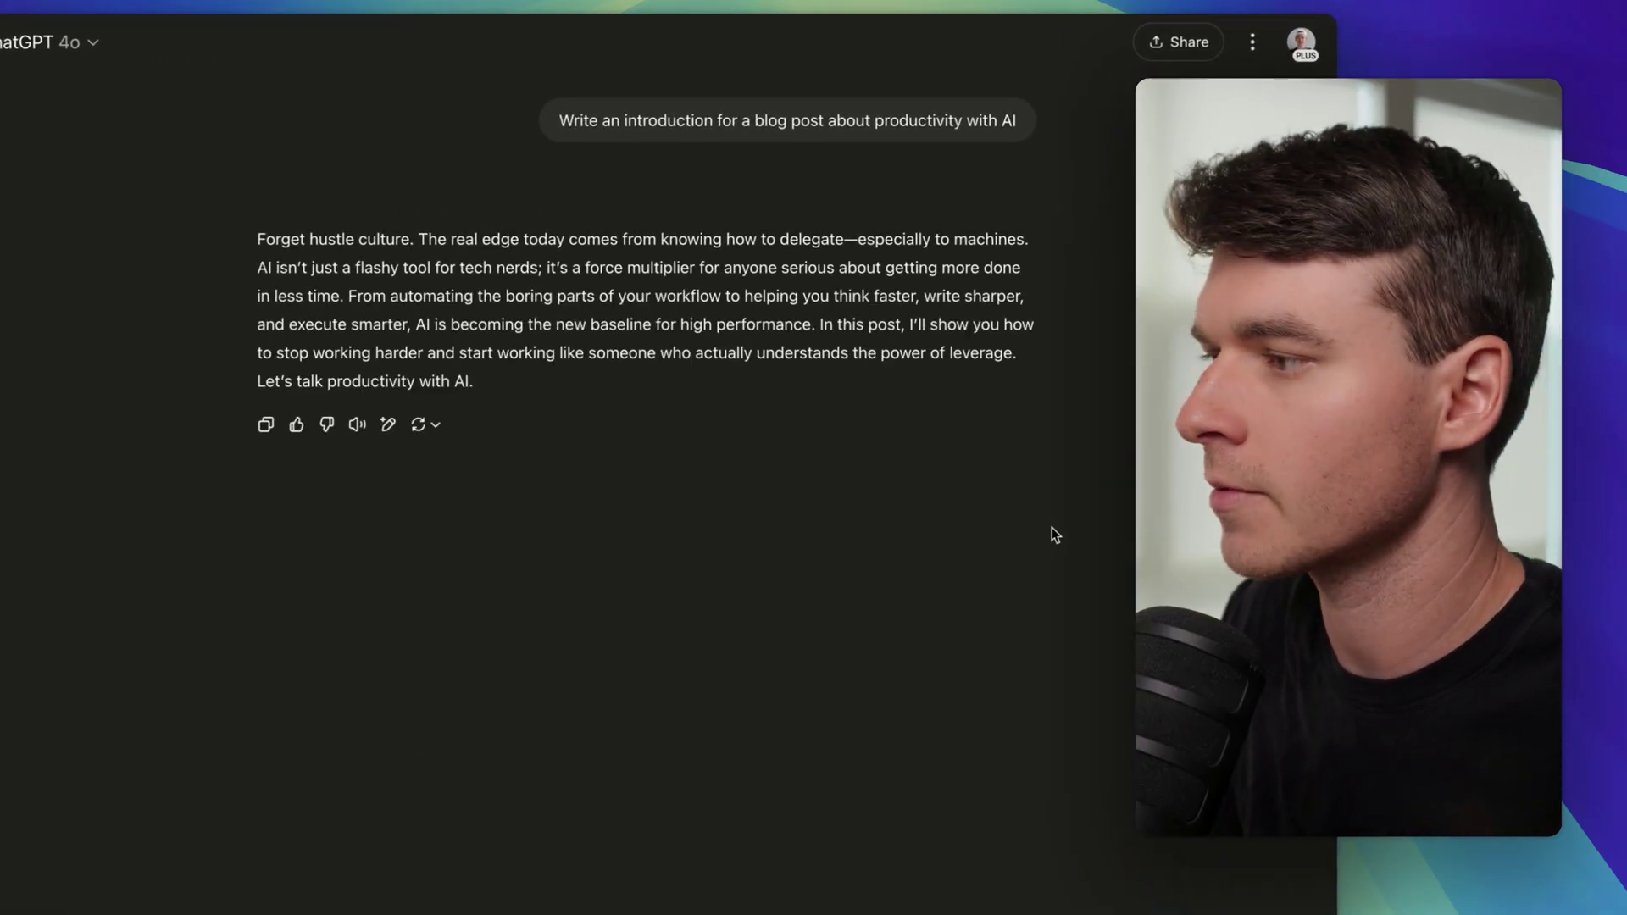
click(265, 423)
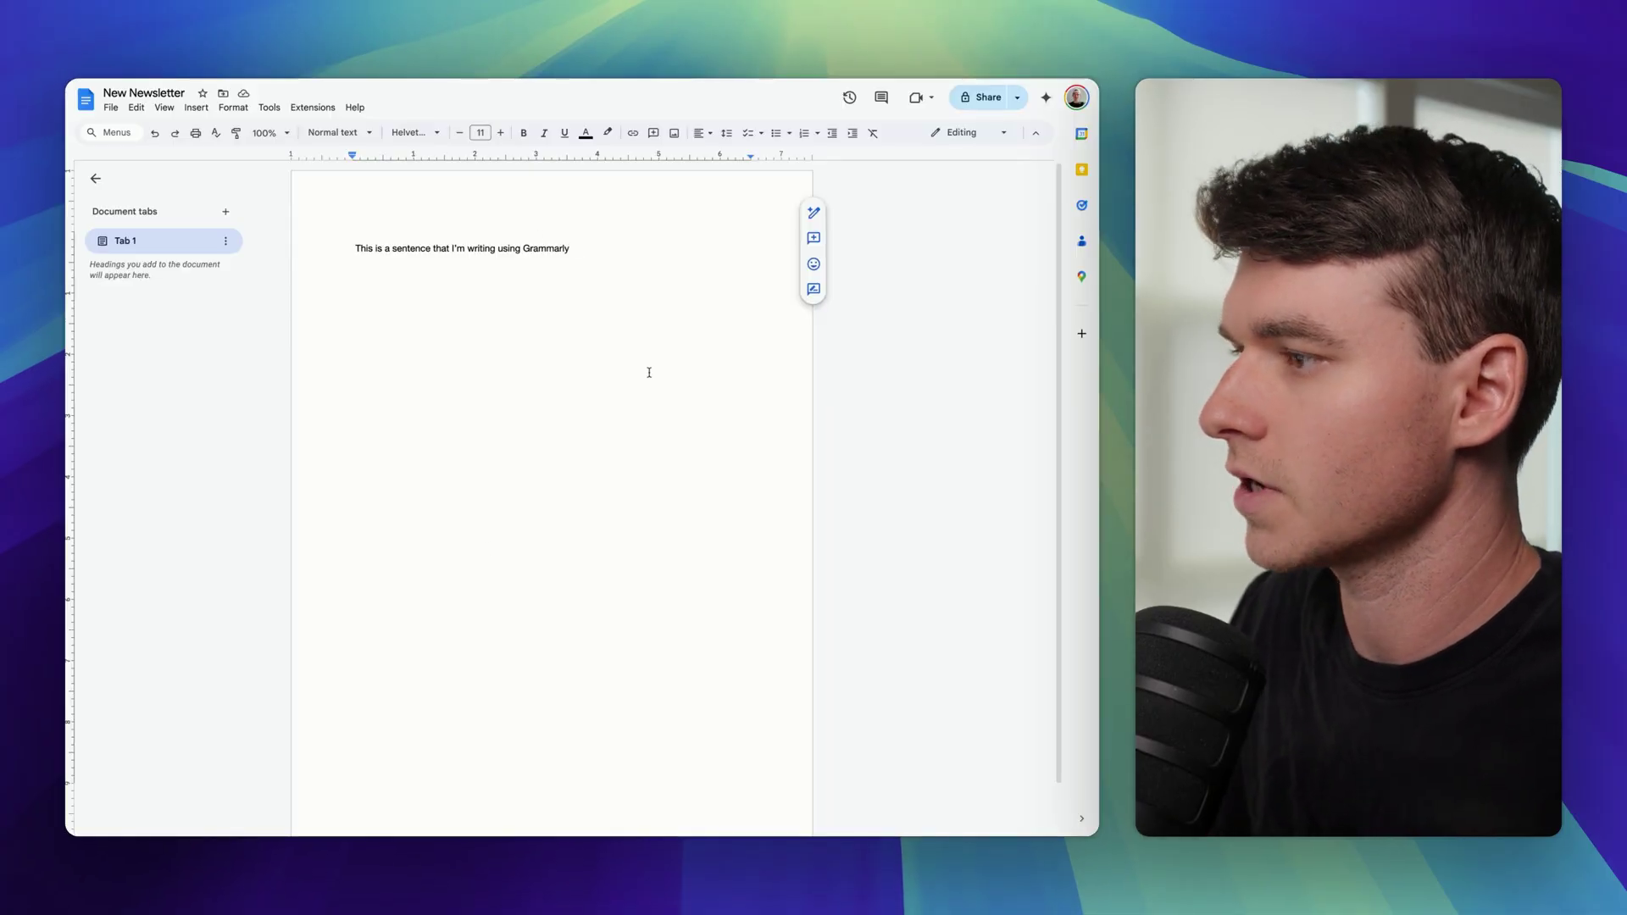
key(super+v)
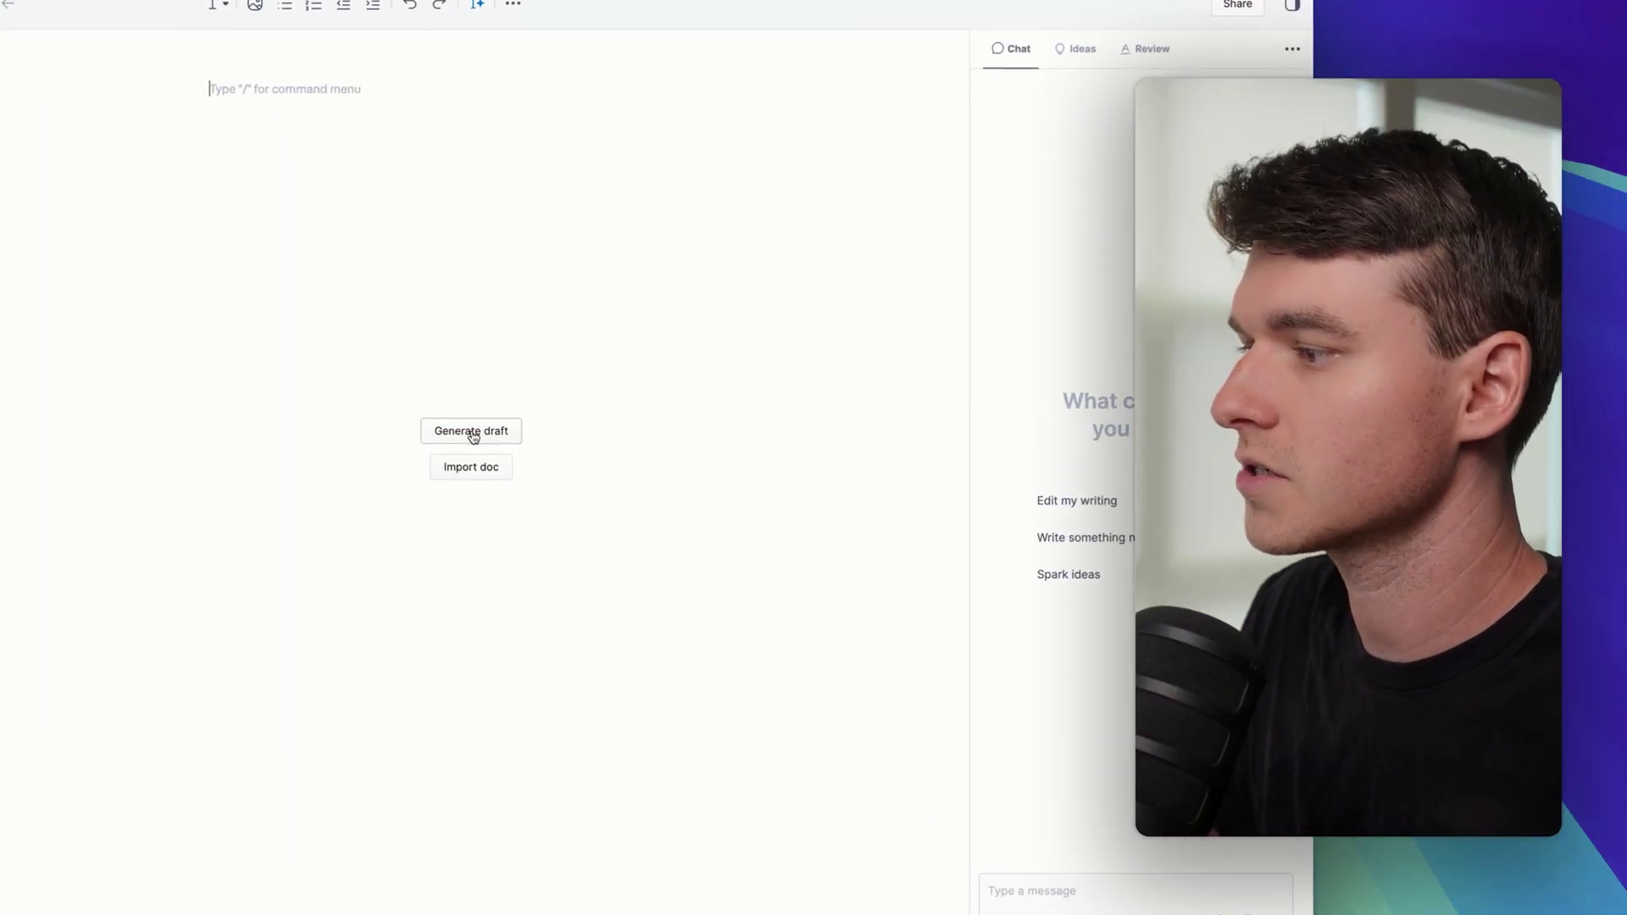
Start a new draft described as 'blog post about maximizing creativity with AI'.
click(472, 436)
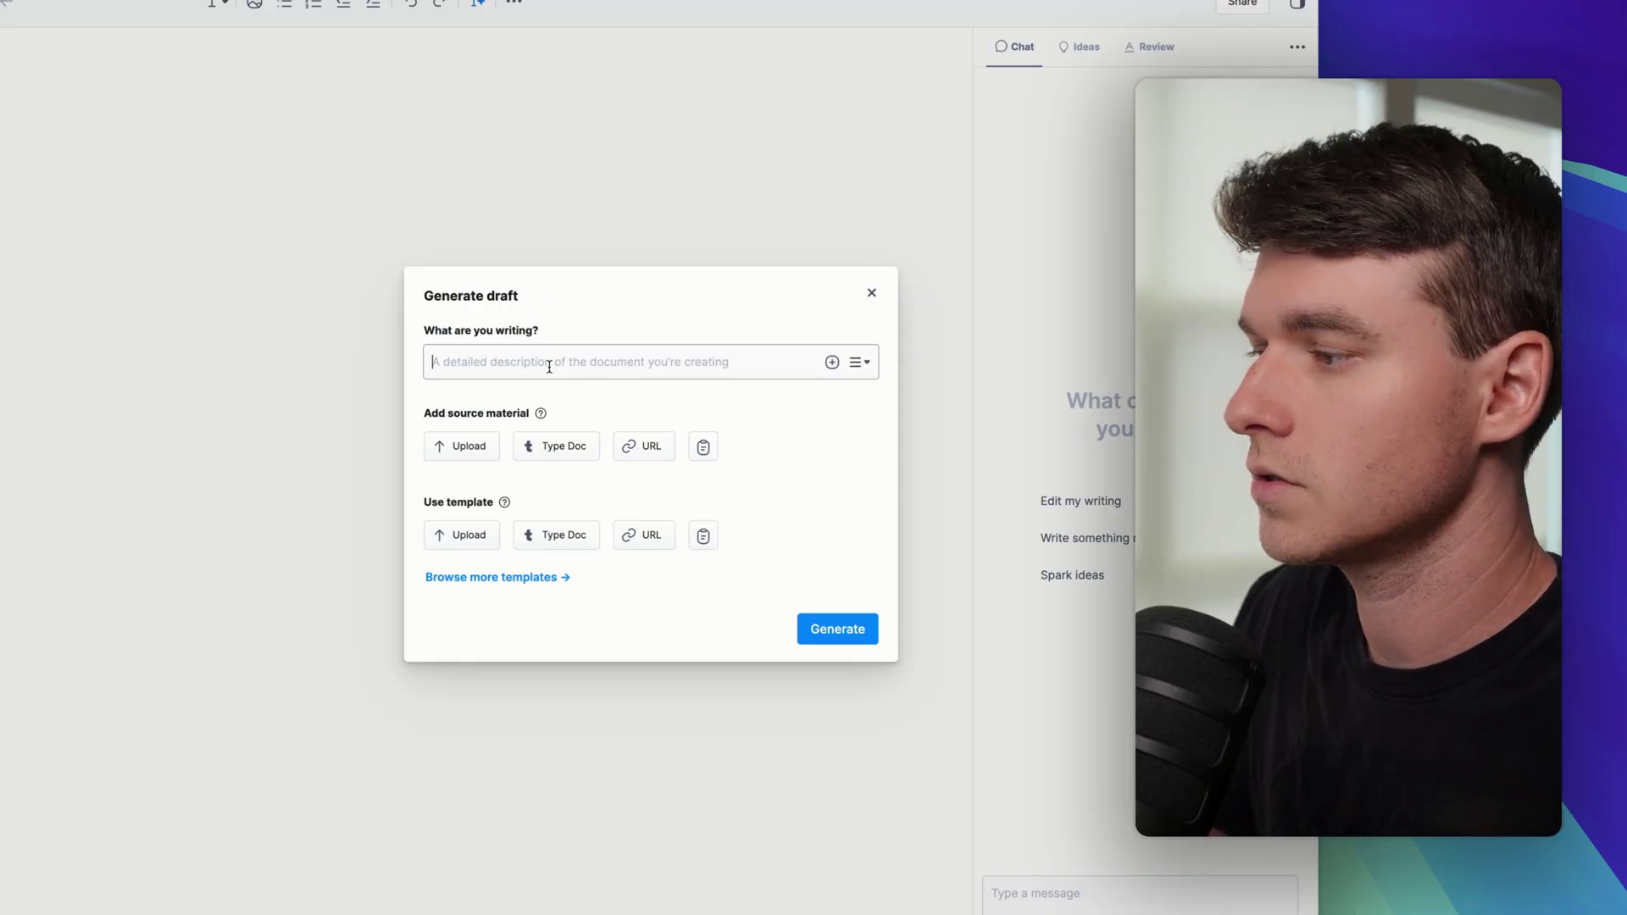
text(blog post)
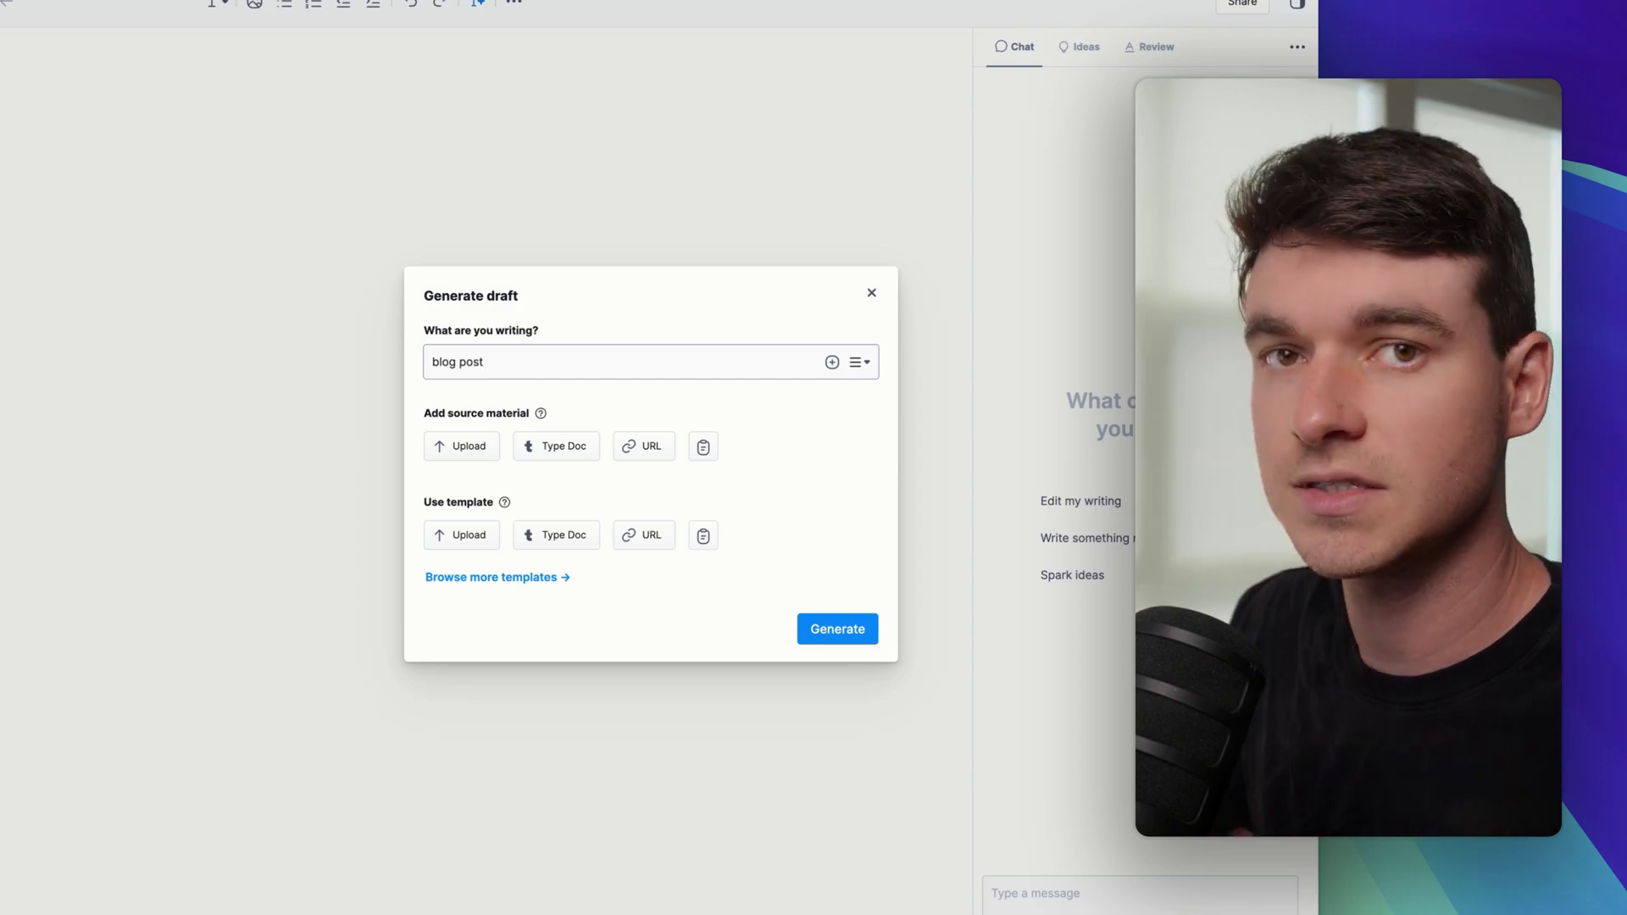
text( about maximizing creativity with AI)
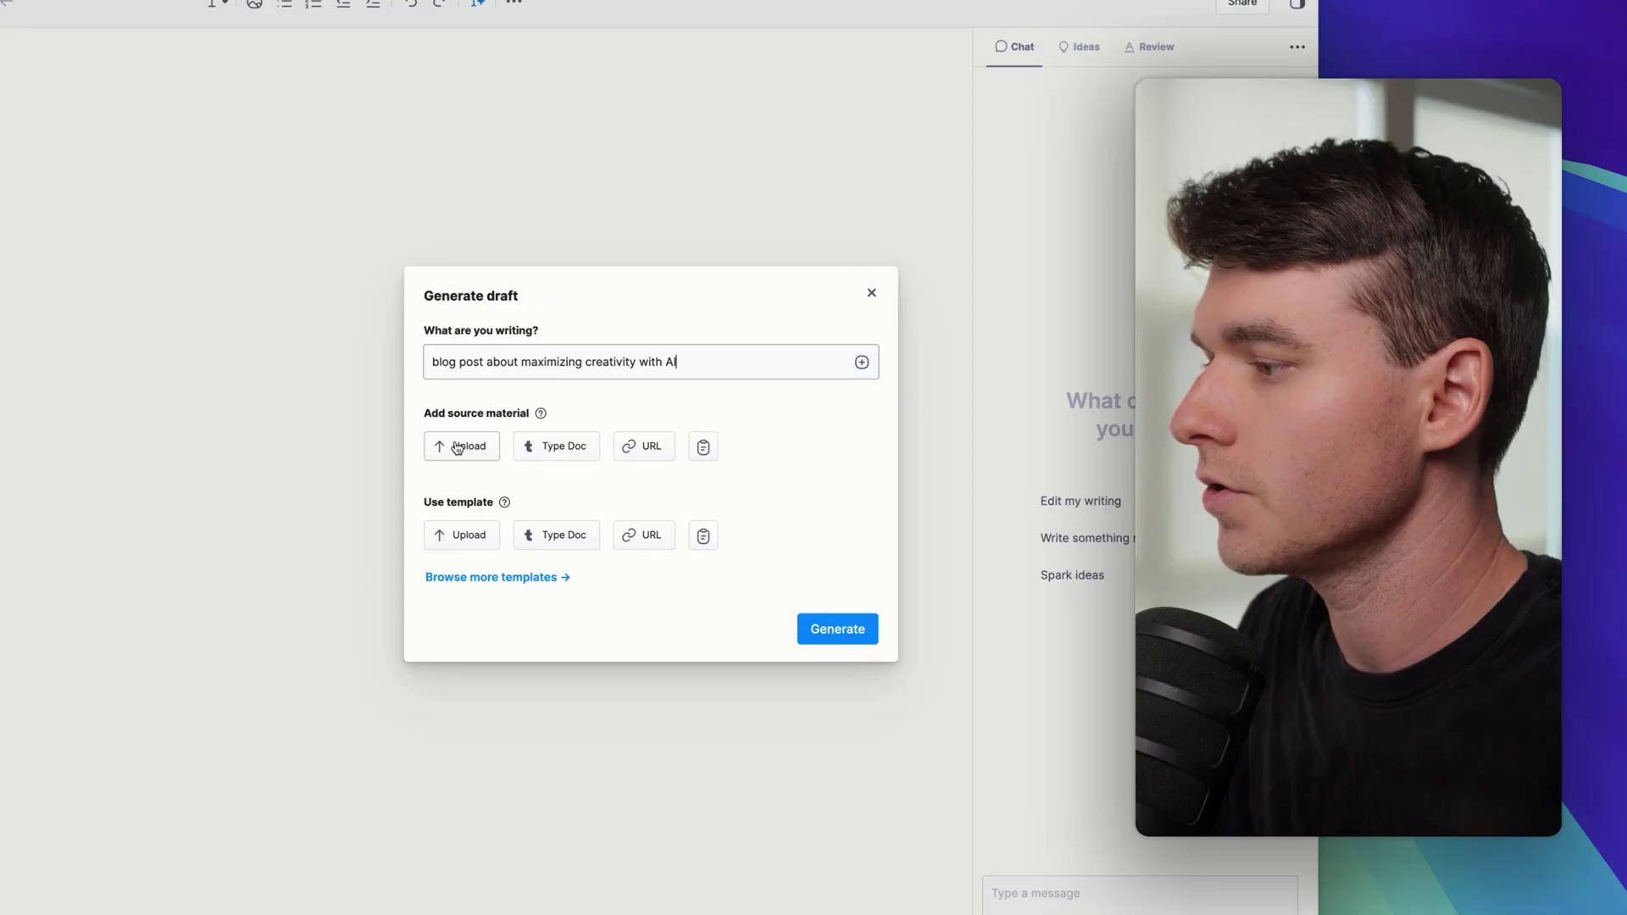
click(543, 449)
click(1124, 320)
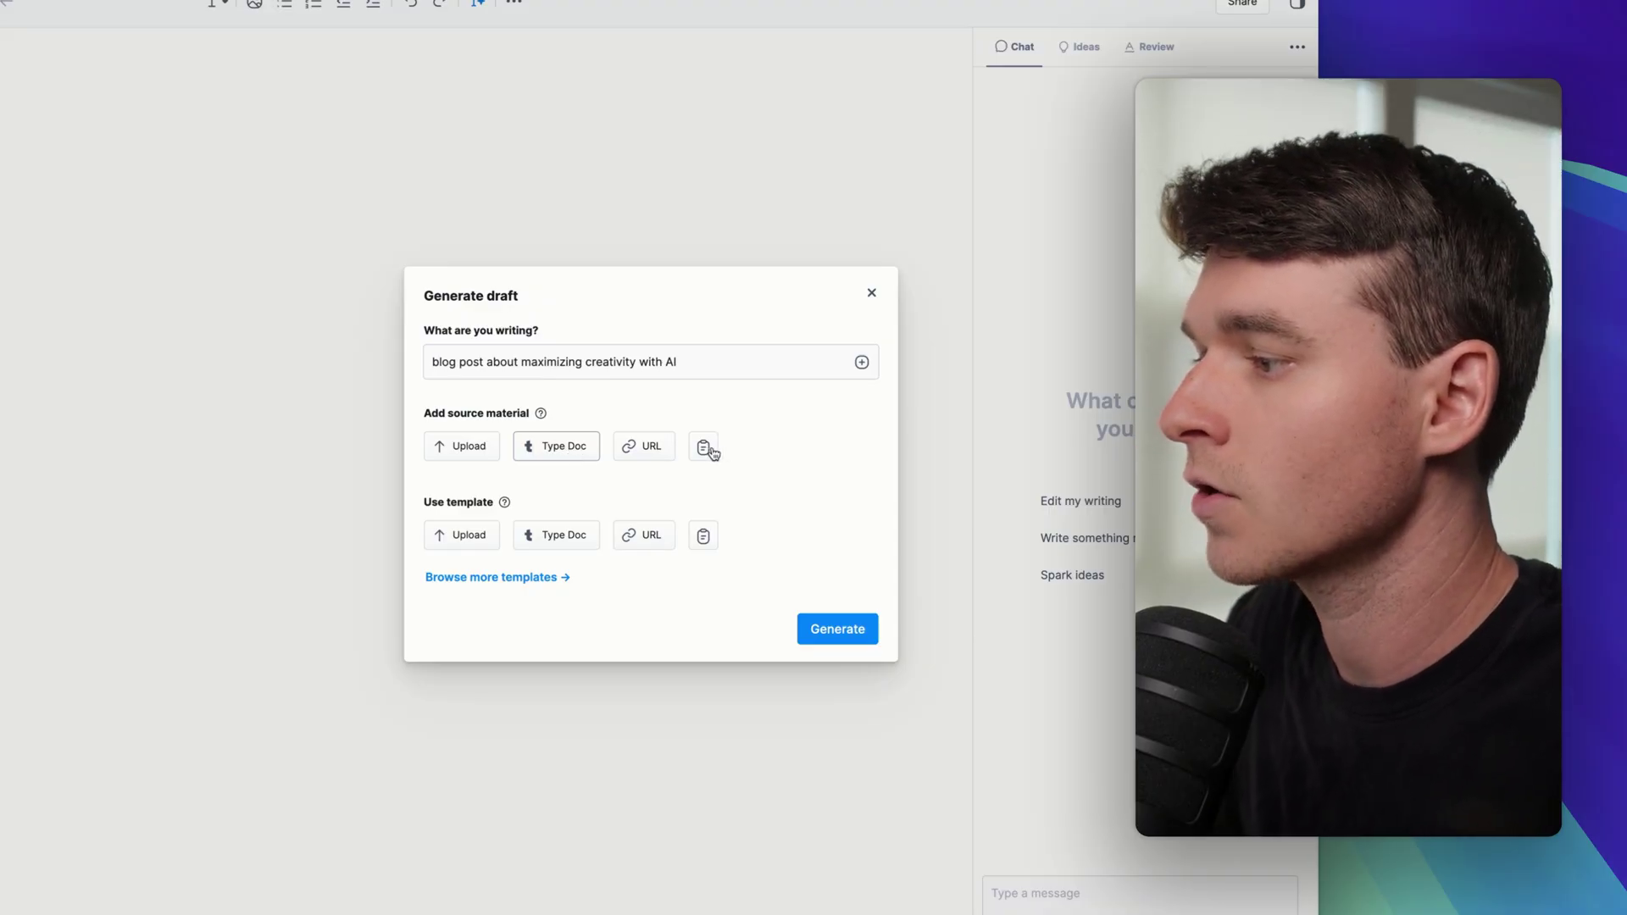
Add the HBR article on generative AI and human creativity as a URL source.
click(652, 450)
key(ctrl+v)
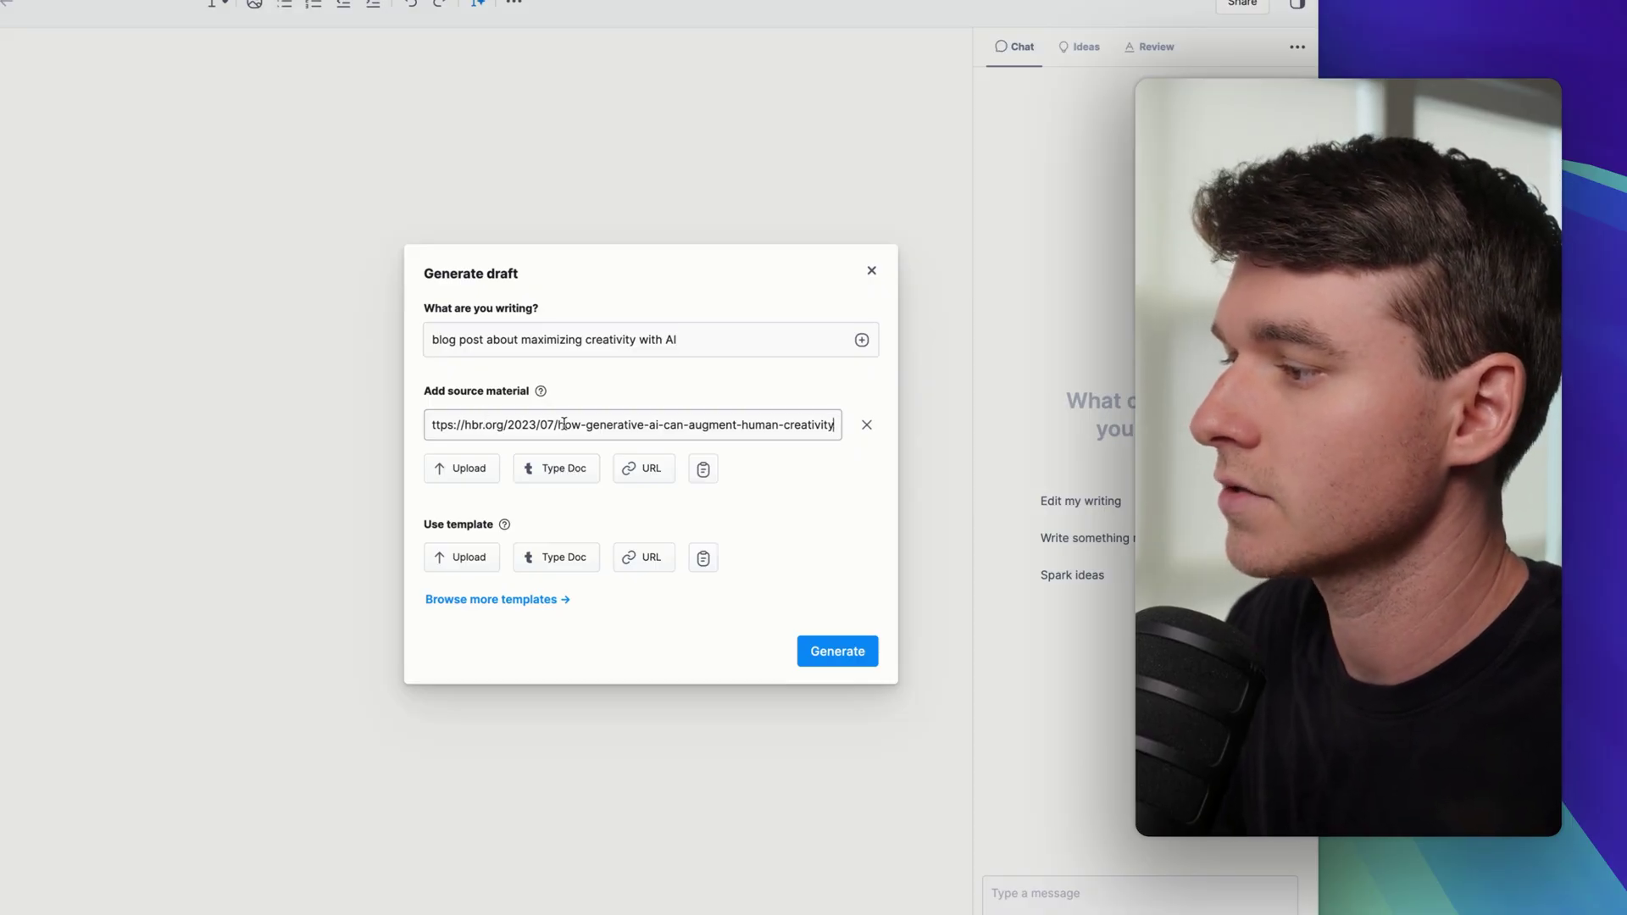
drag(573, 426, 794, 433)
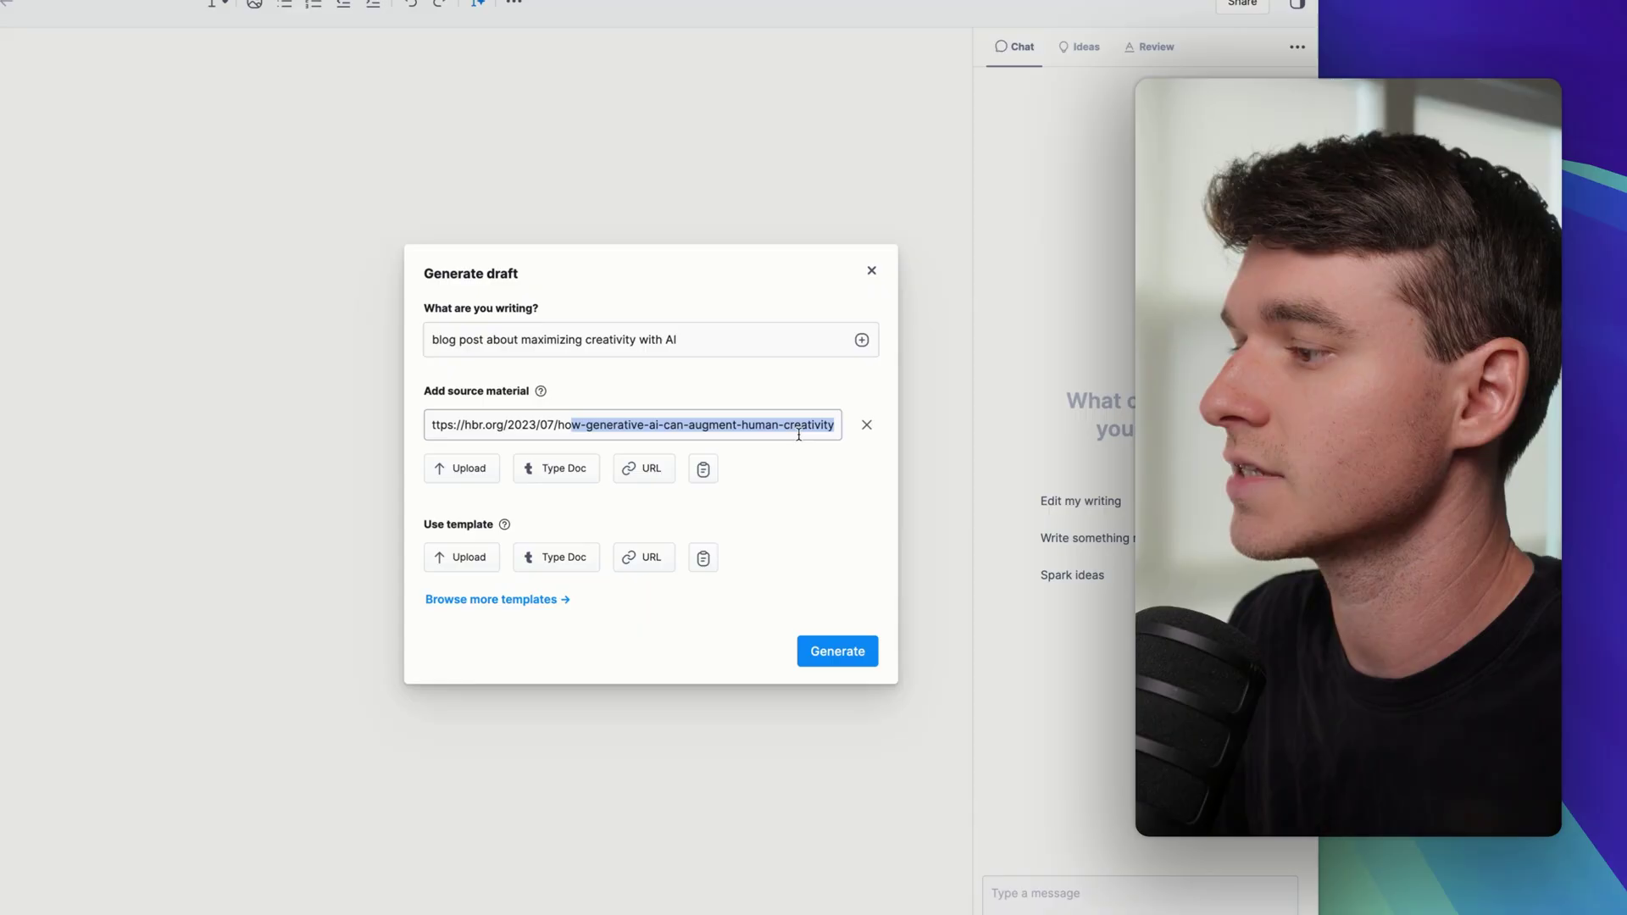
key(Return)
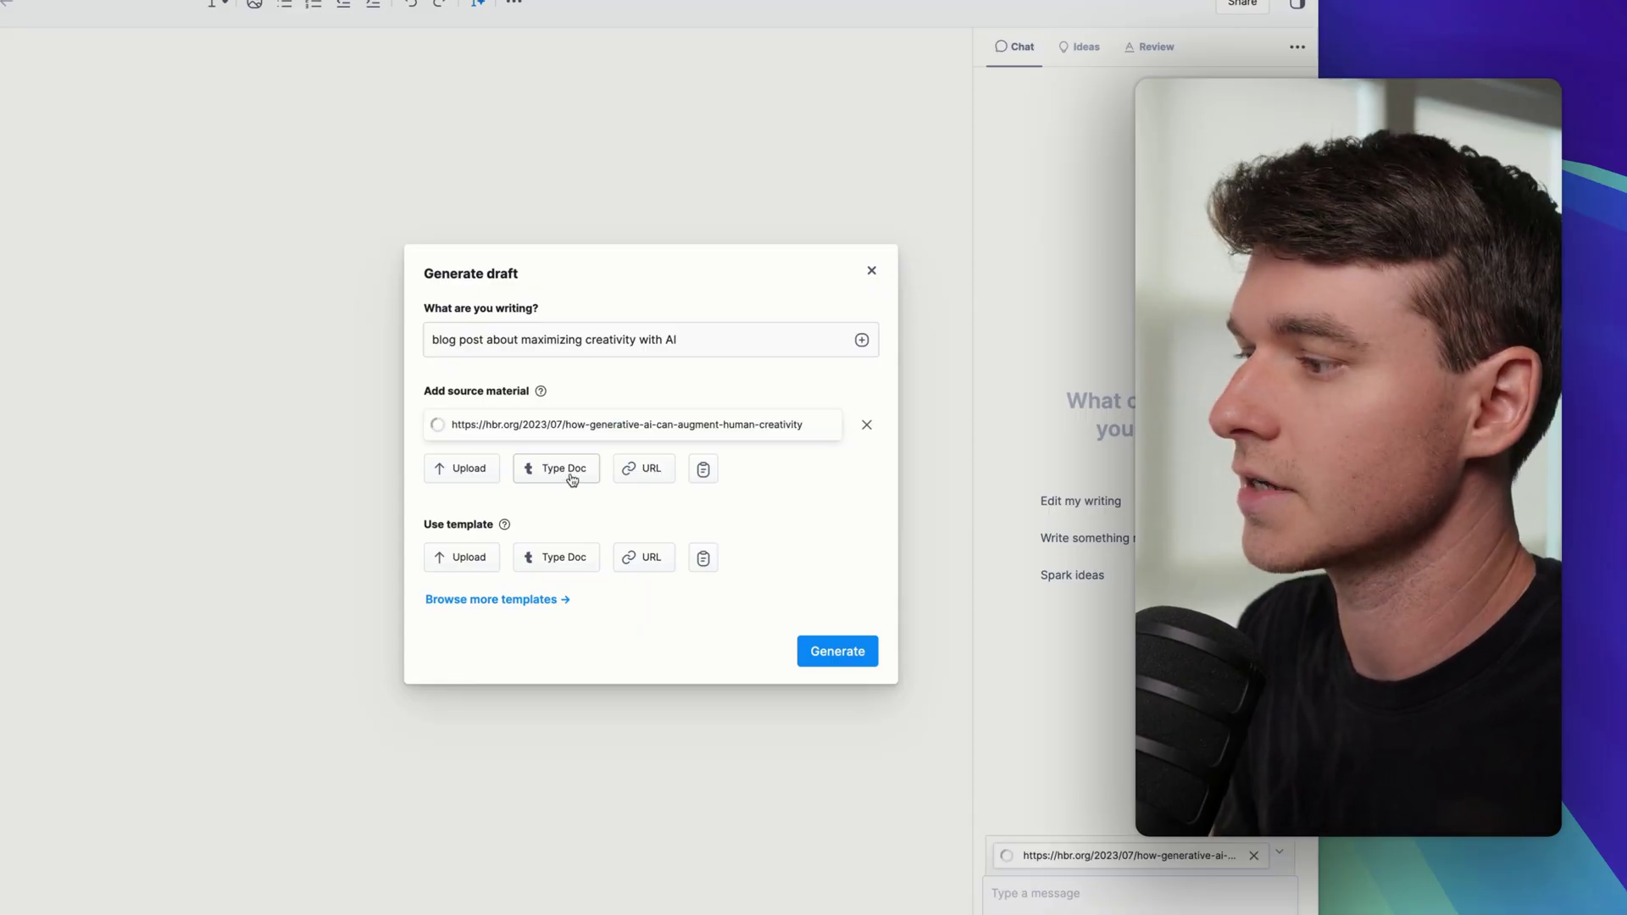
Add the video script style guide as a source and use 'How To Create a Future-Proof Digital Product' as template.
click(573, 480)
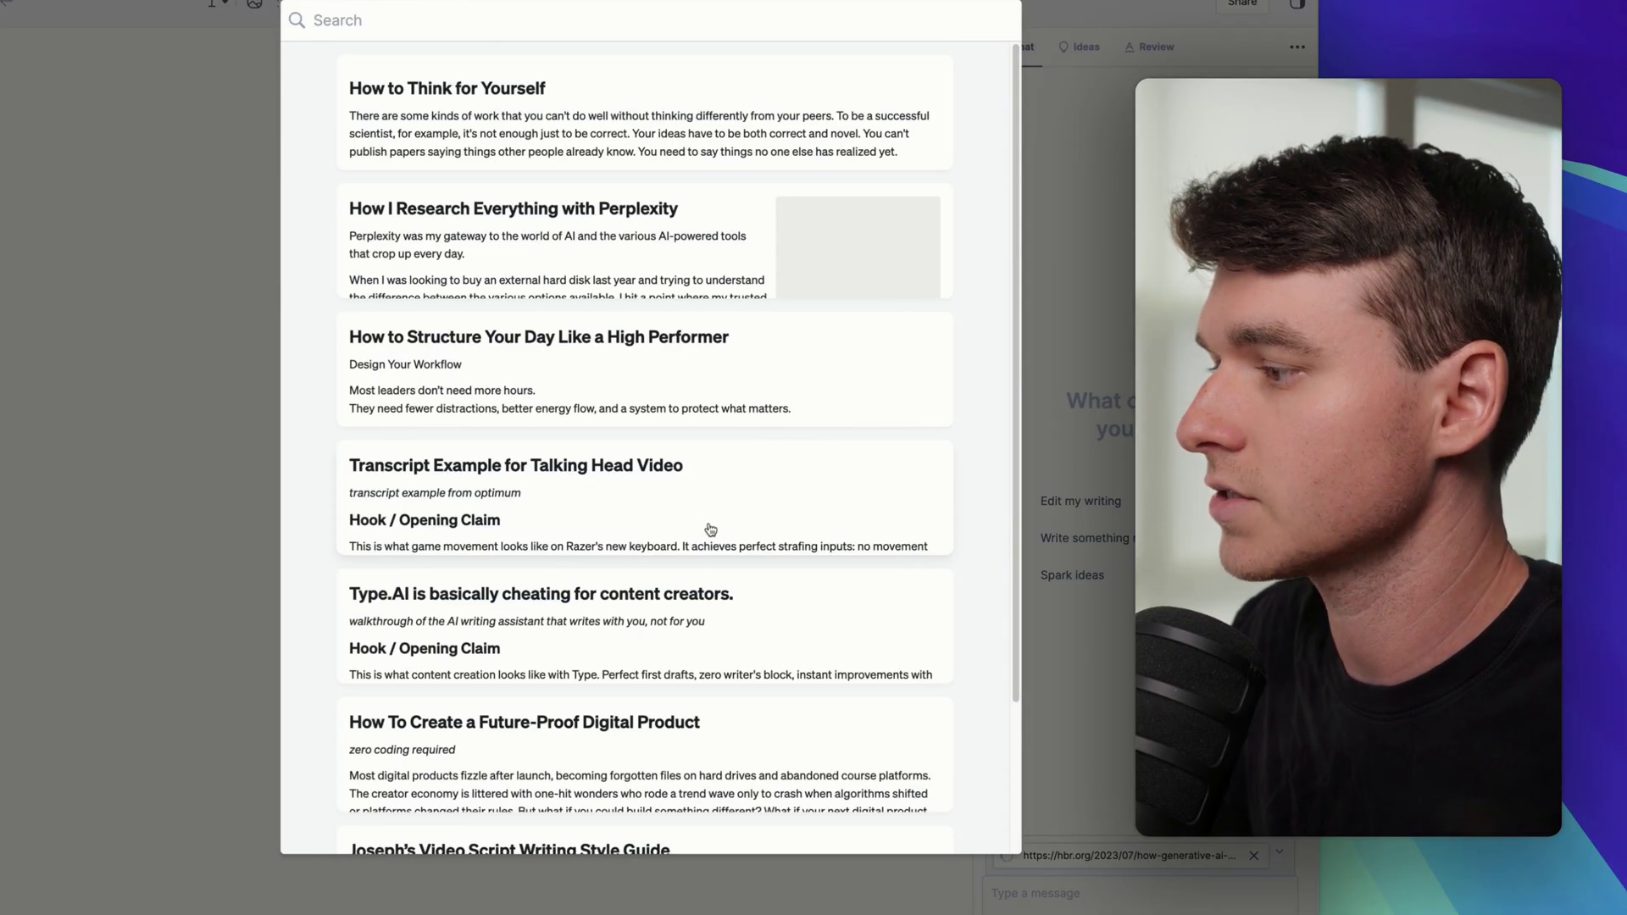
scroll(710, 529, down, 3)
click(525, 699)
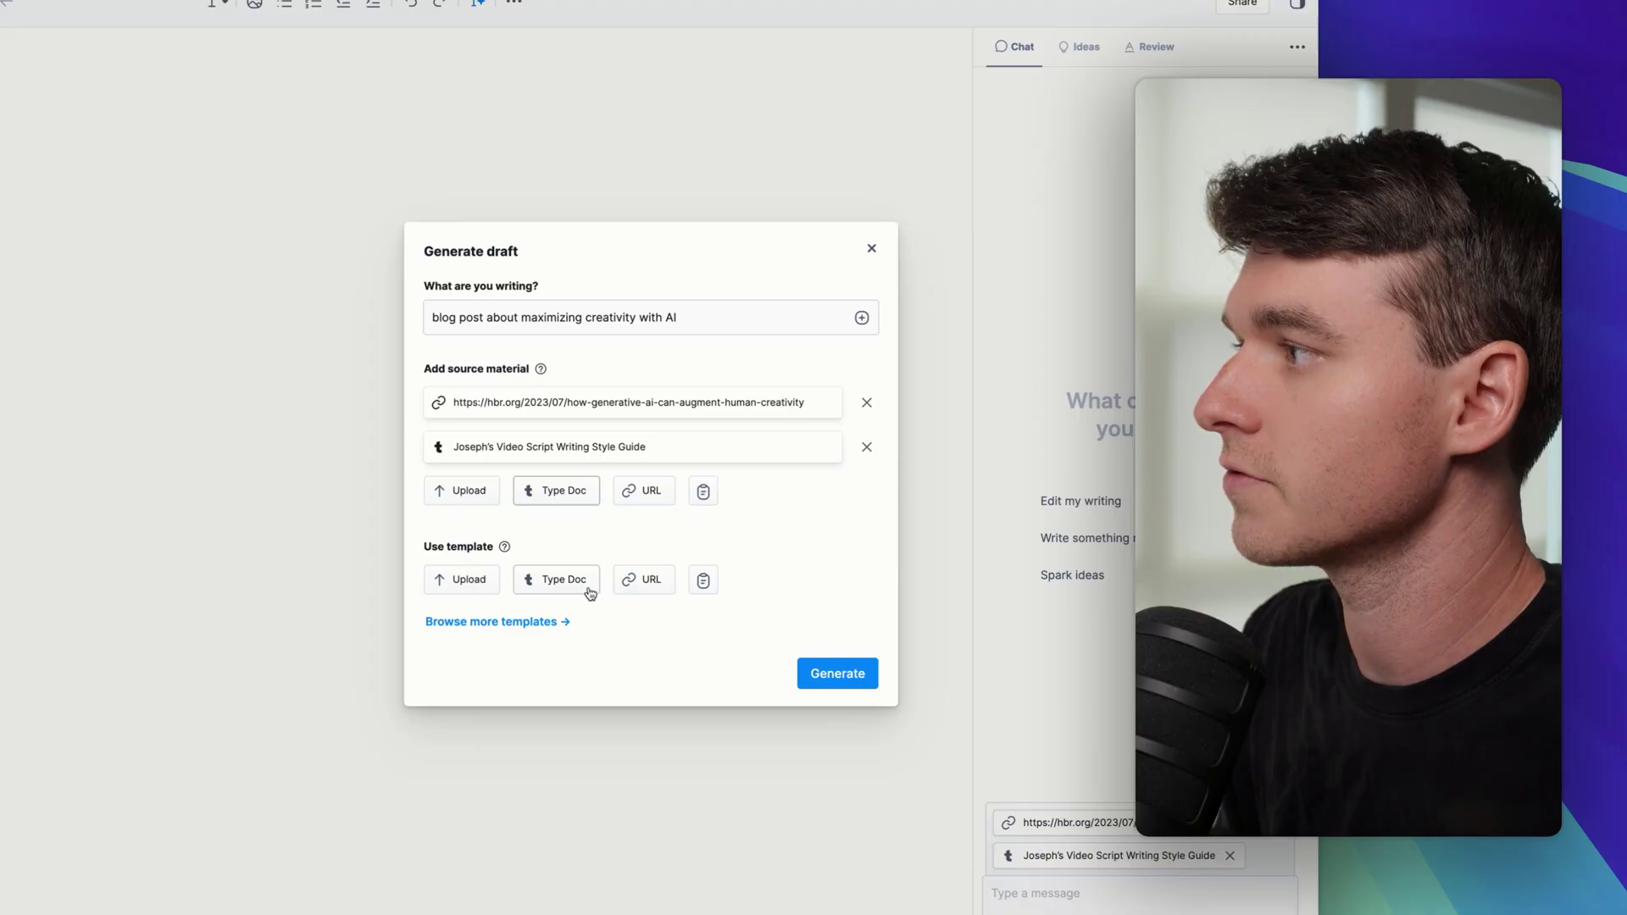
click(590, 584)
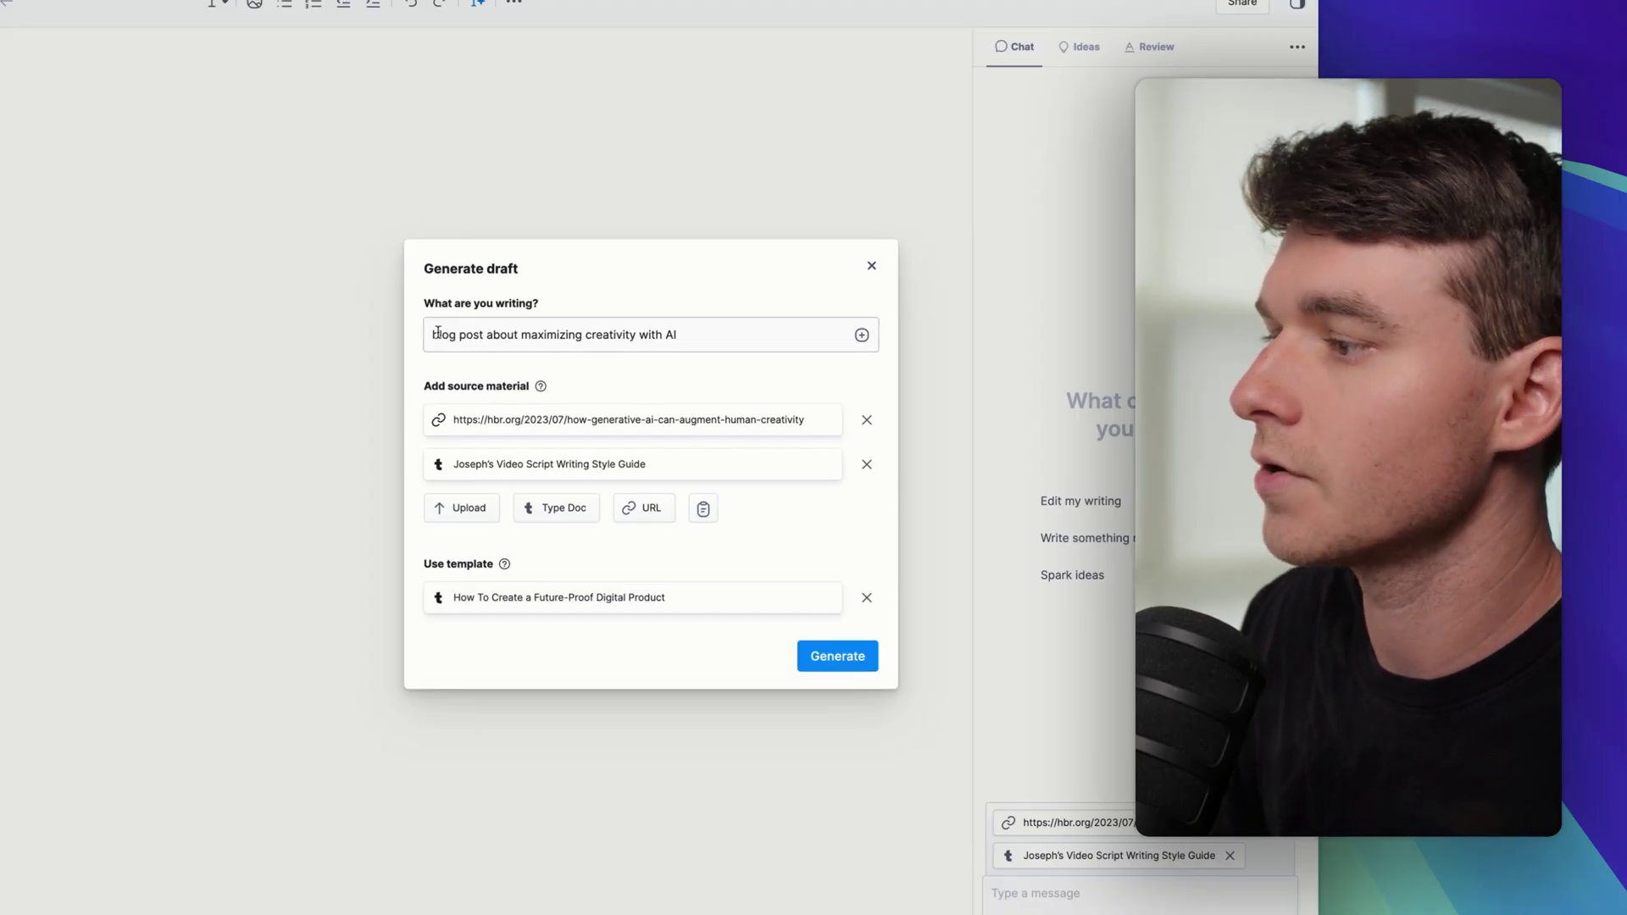
drag(433, 334, 744, 339)
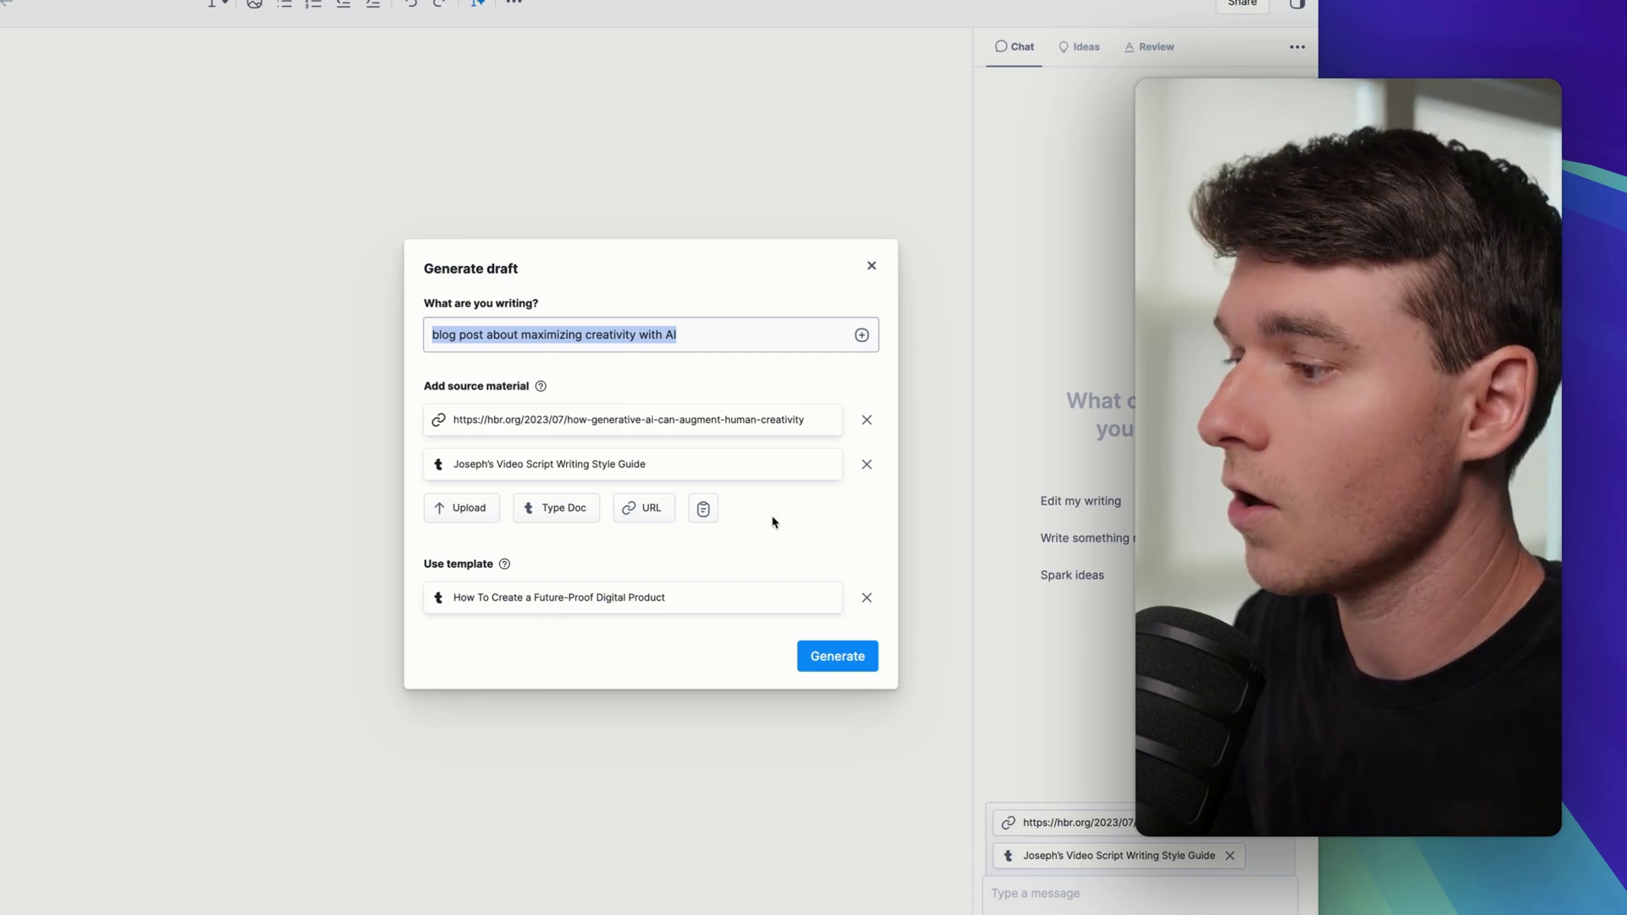
Generate the 3055-word 'How To Maximize Creativity with AI' draft and scroll through the result.
click(822, 658)
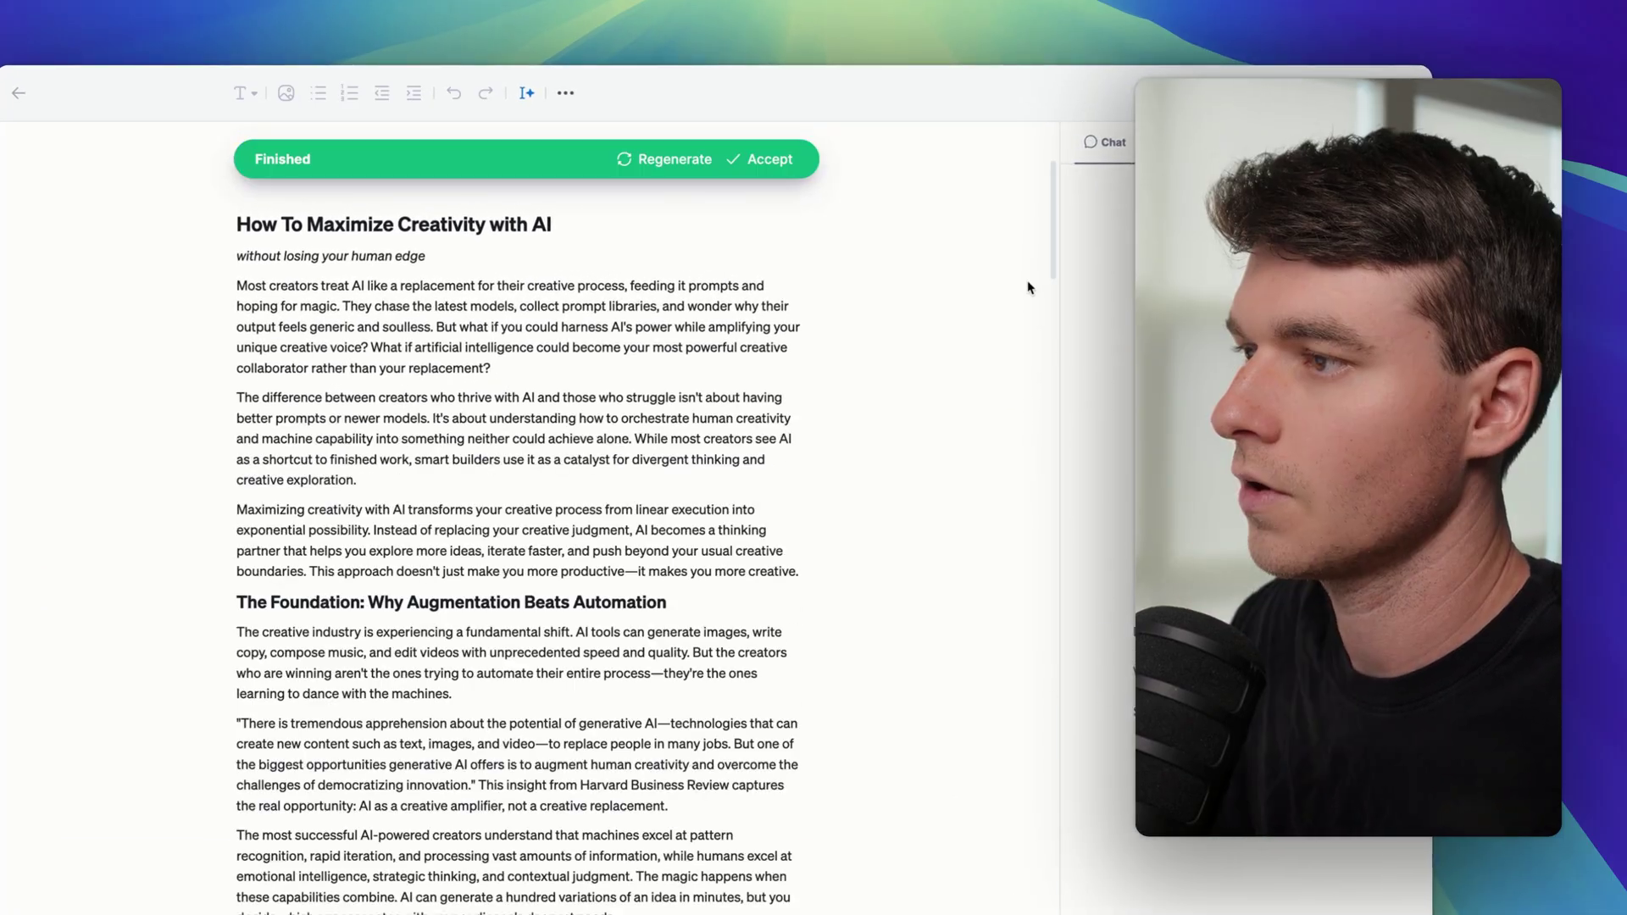
drag(1049, 257, 1070, 914)
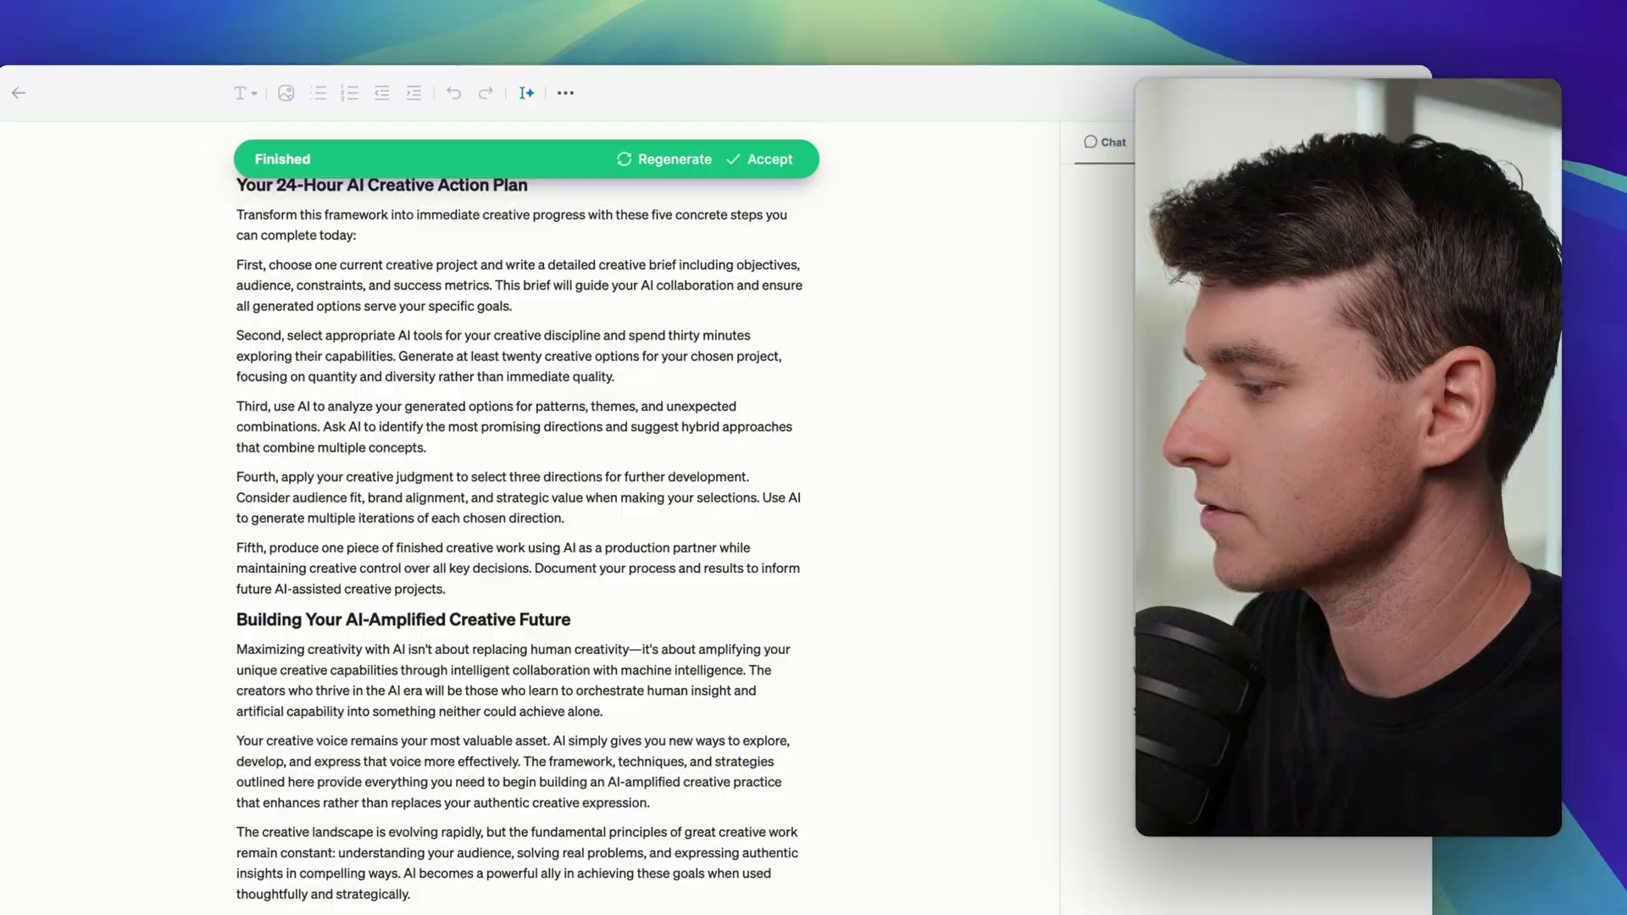
scroll(1009, 621, up, 20)
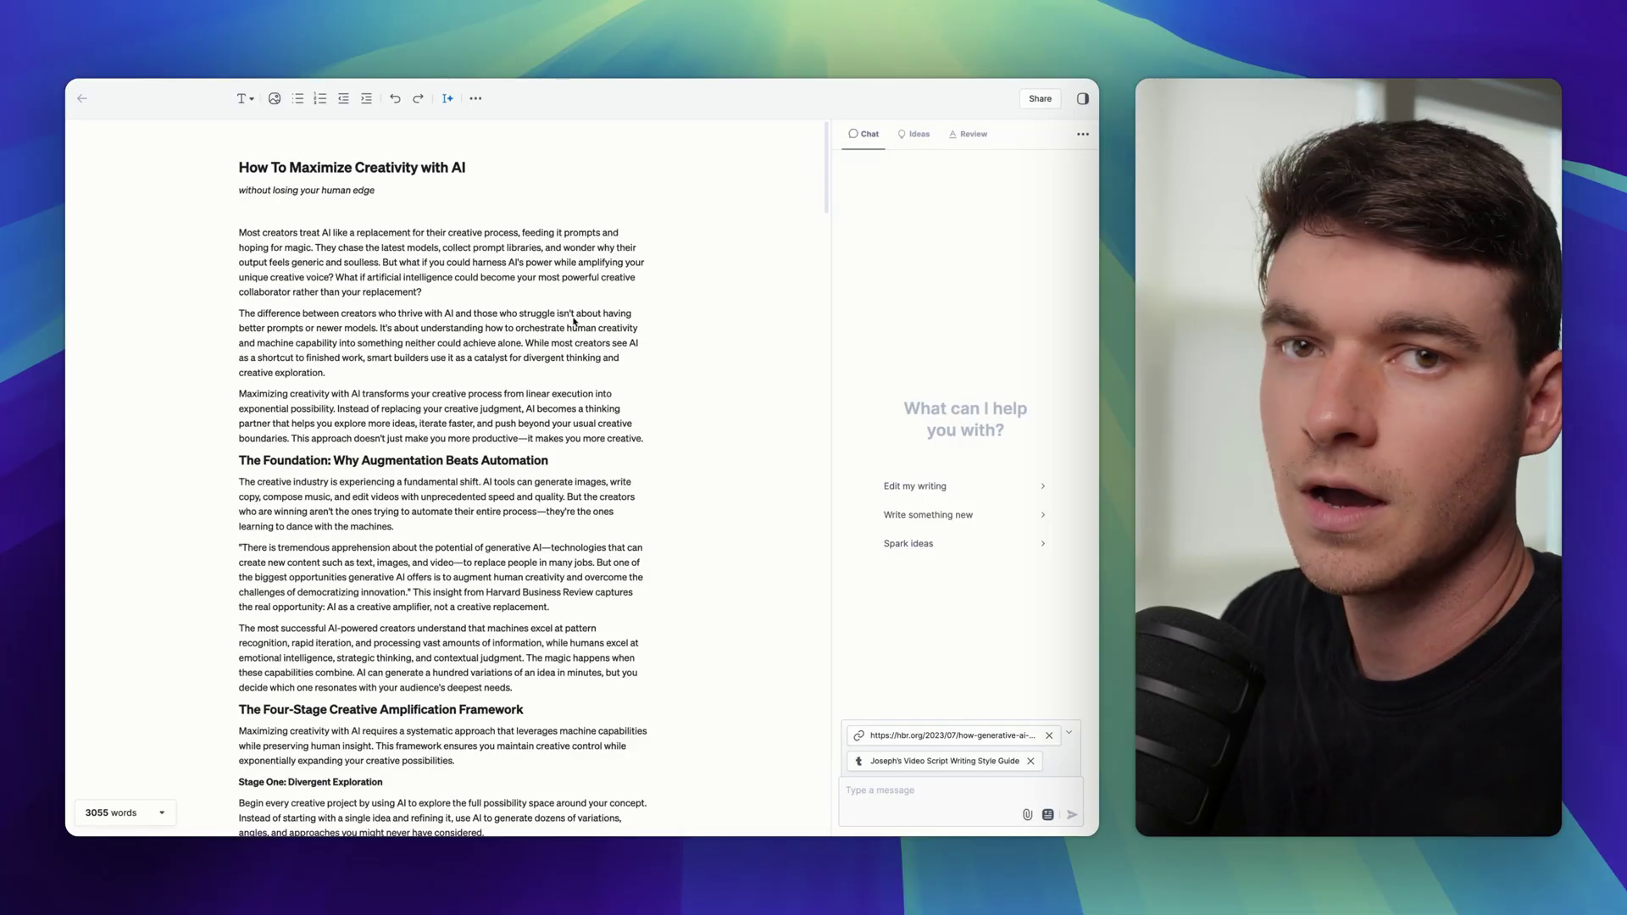
Check the preferred AI model setting at the first paragraph's end, leaving it unchanged.
click(436, 292)
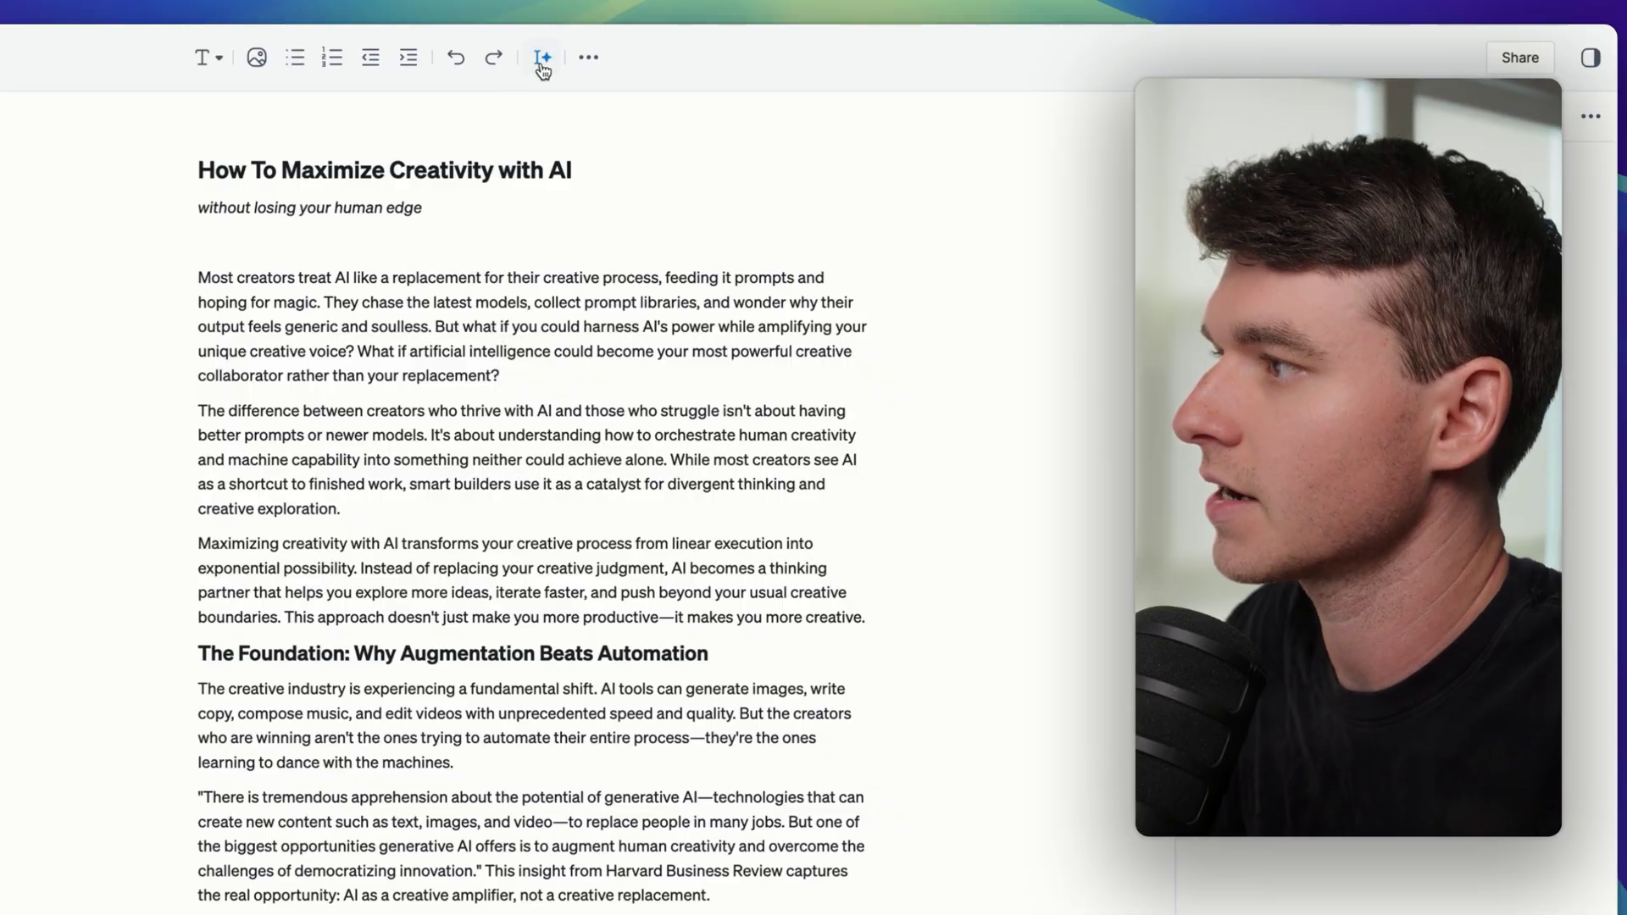
click(588, 57)
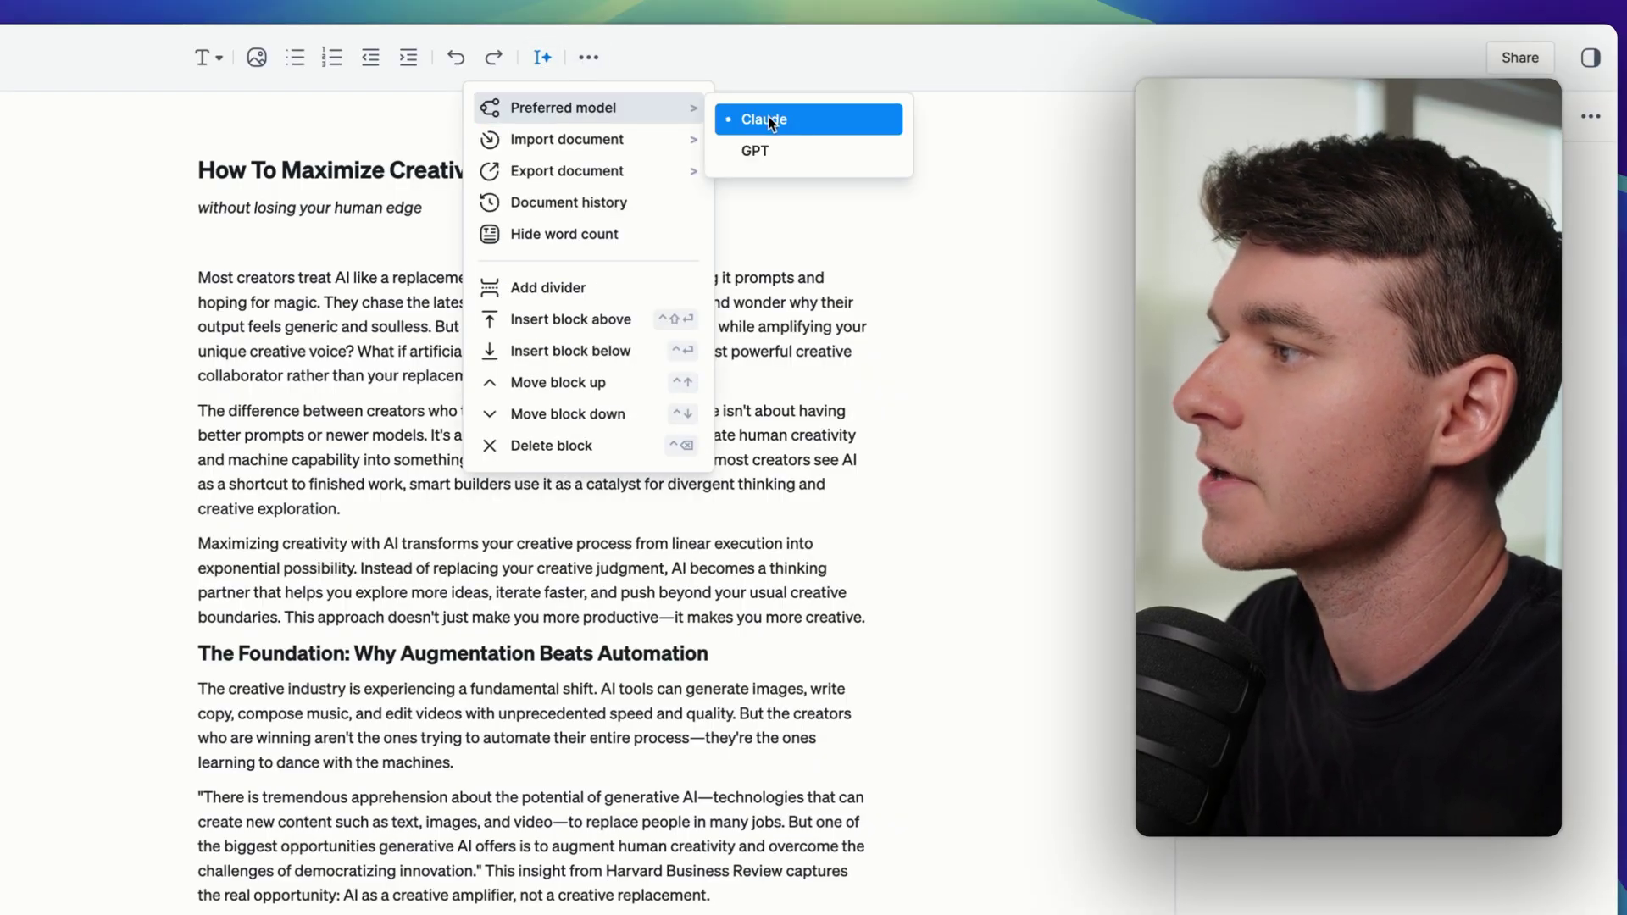
mouse_move(605, 109)
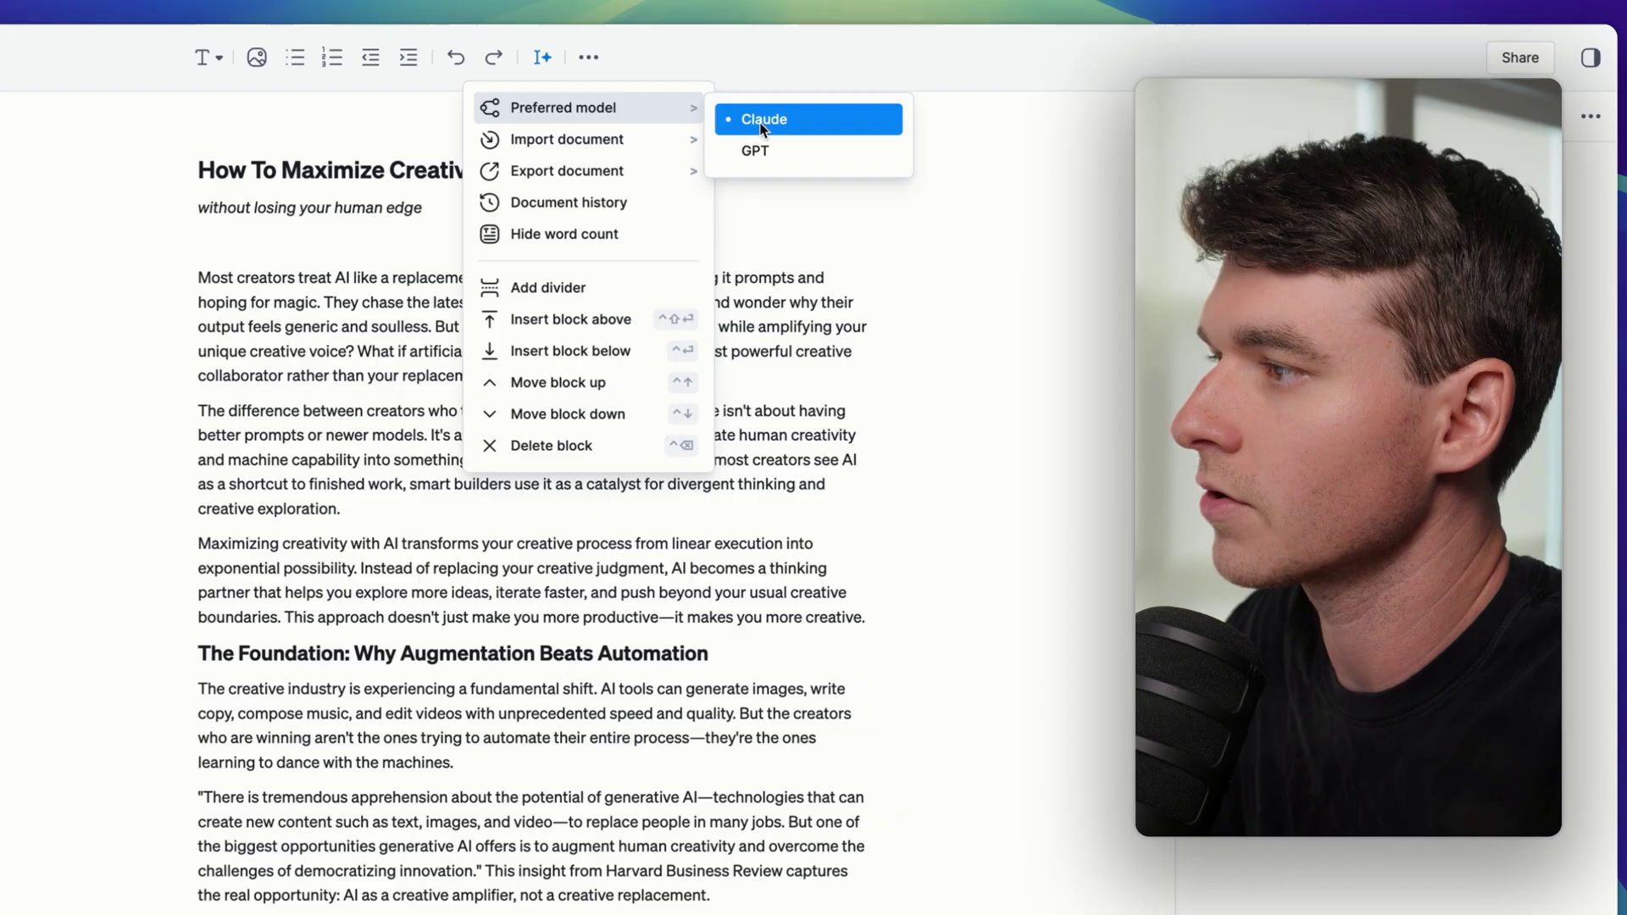
key(Escape)
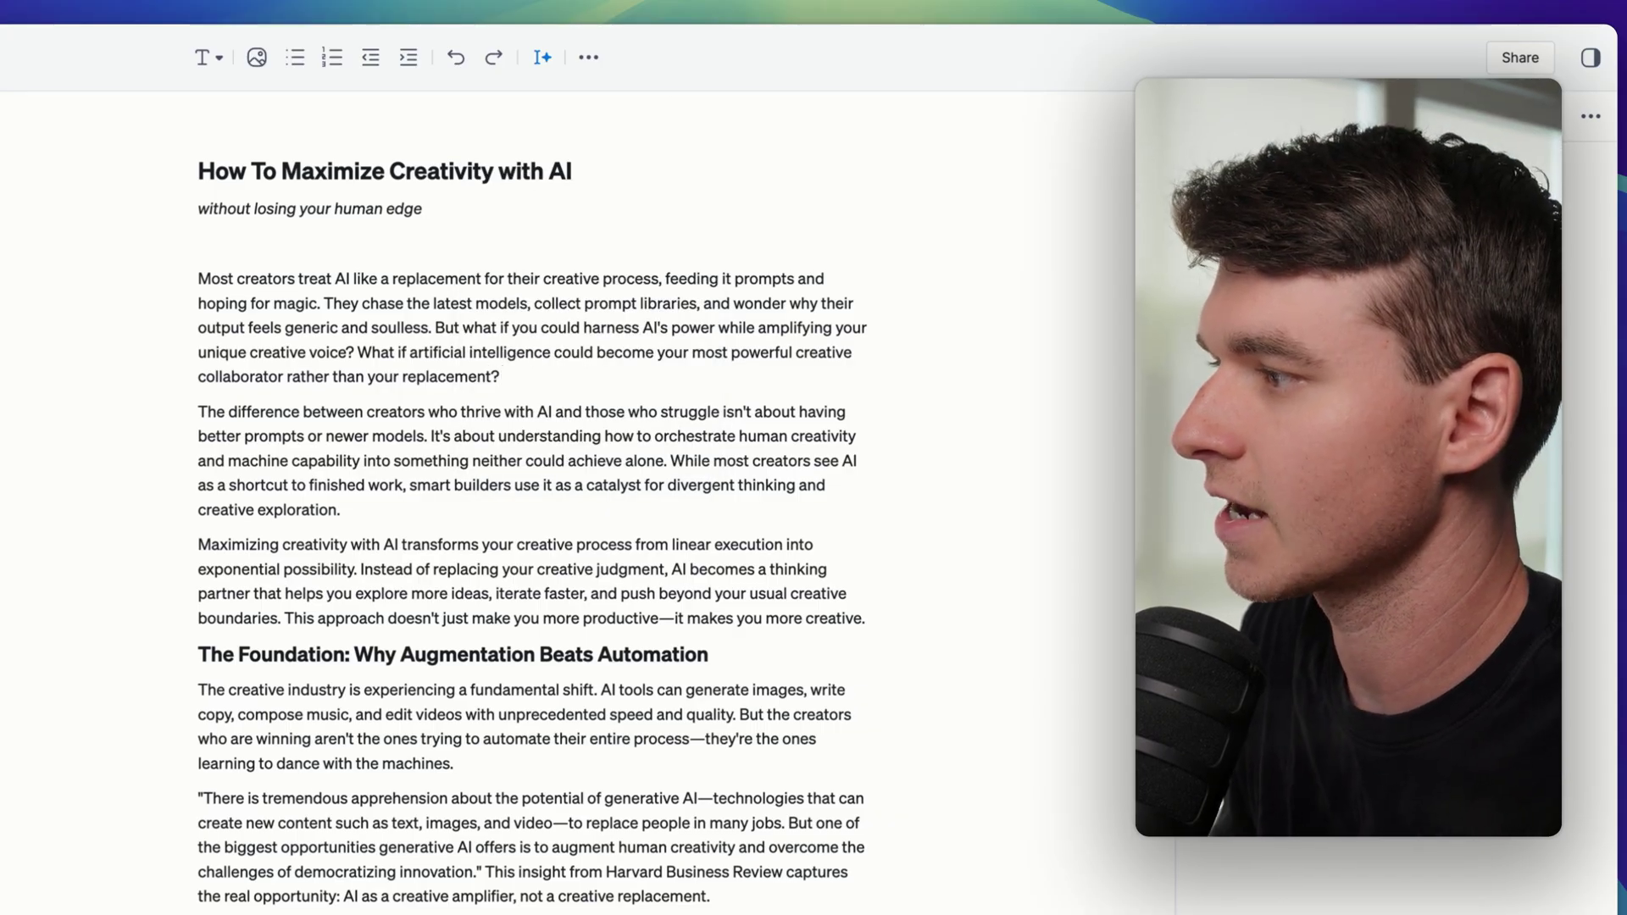
Add a paragraph from autocomplete beginning 'This comprehensive guide reveals a systematic approach to using AI'.
key(Return)
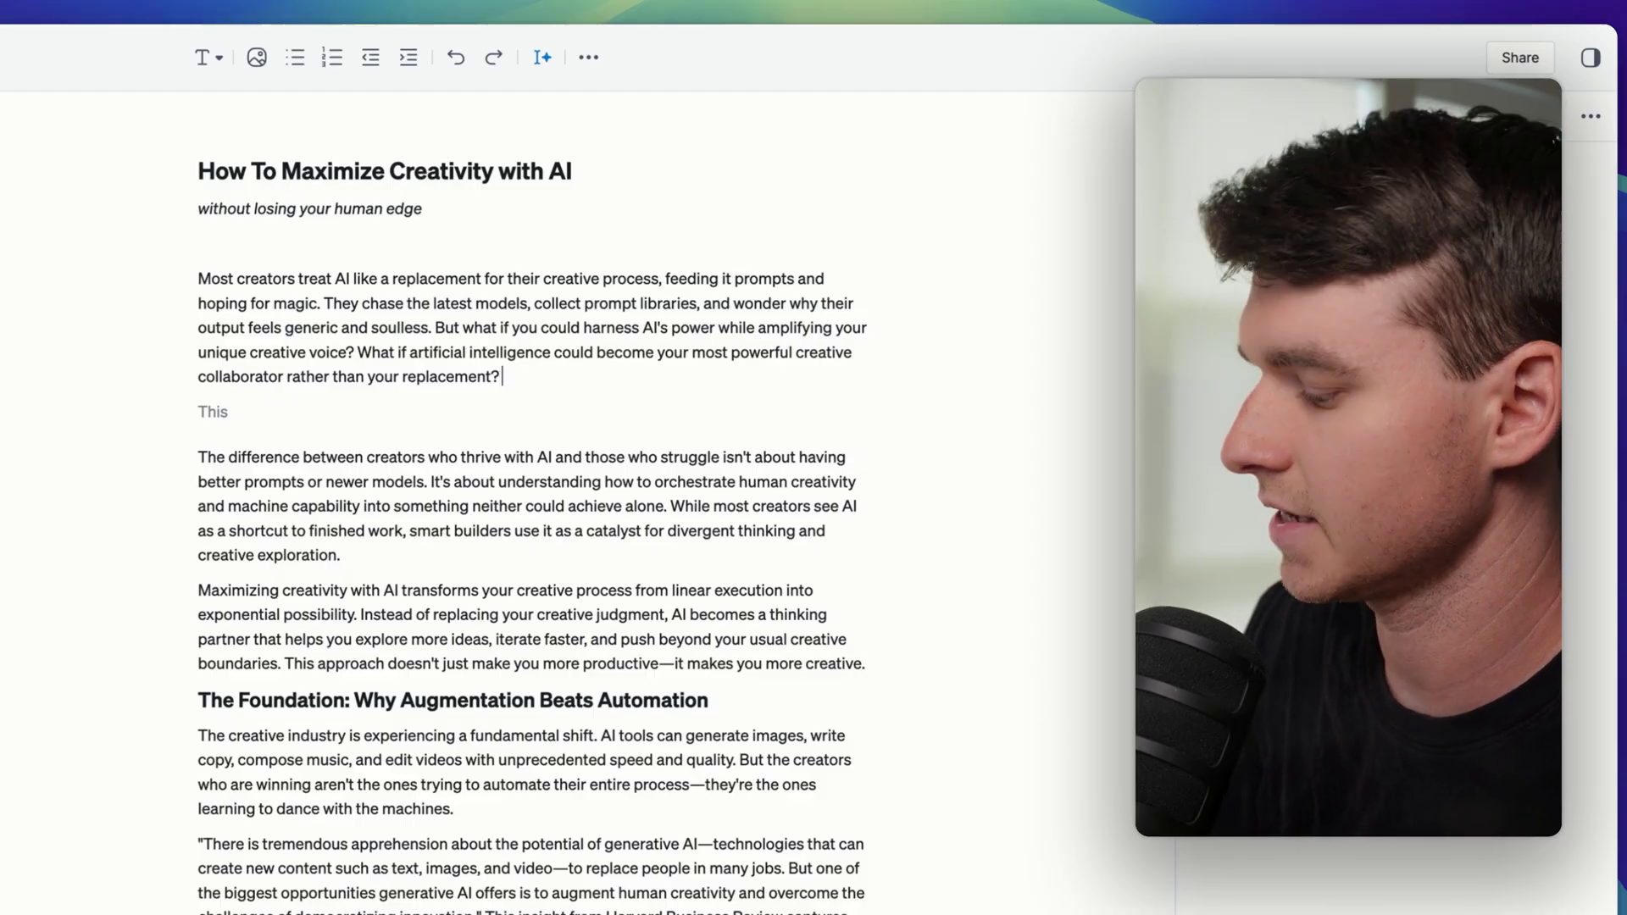
key(Tab)
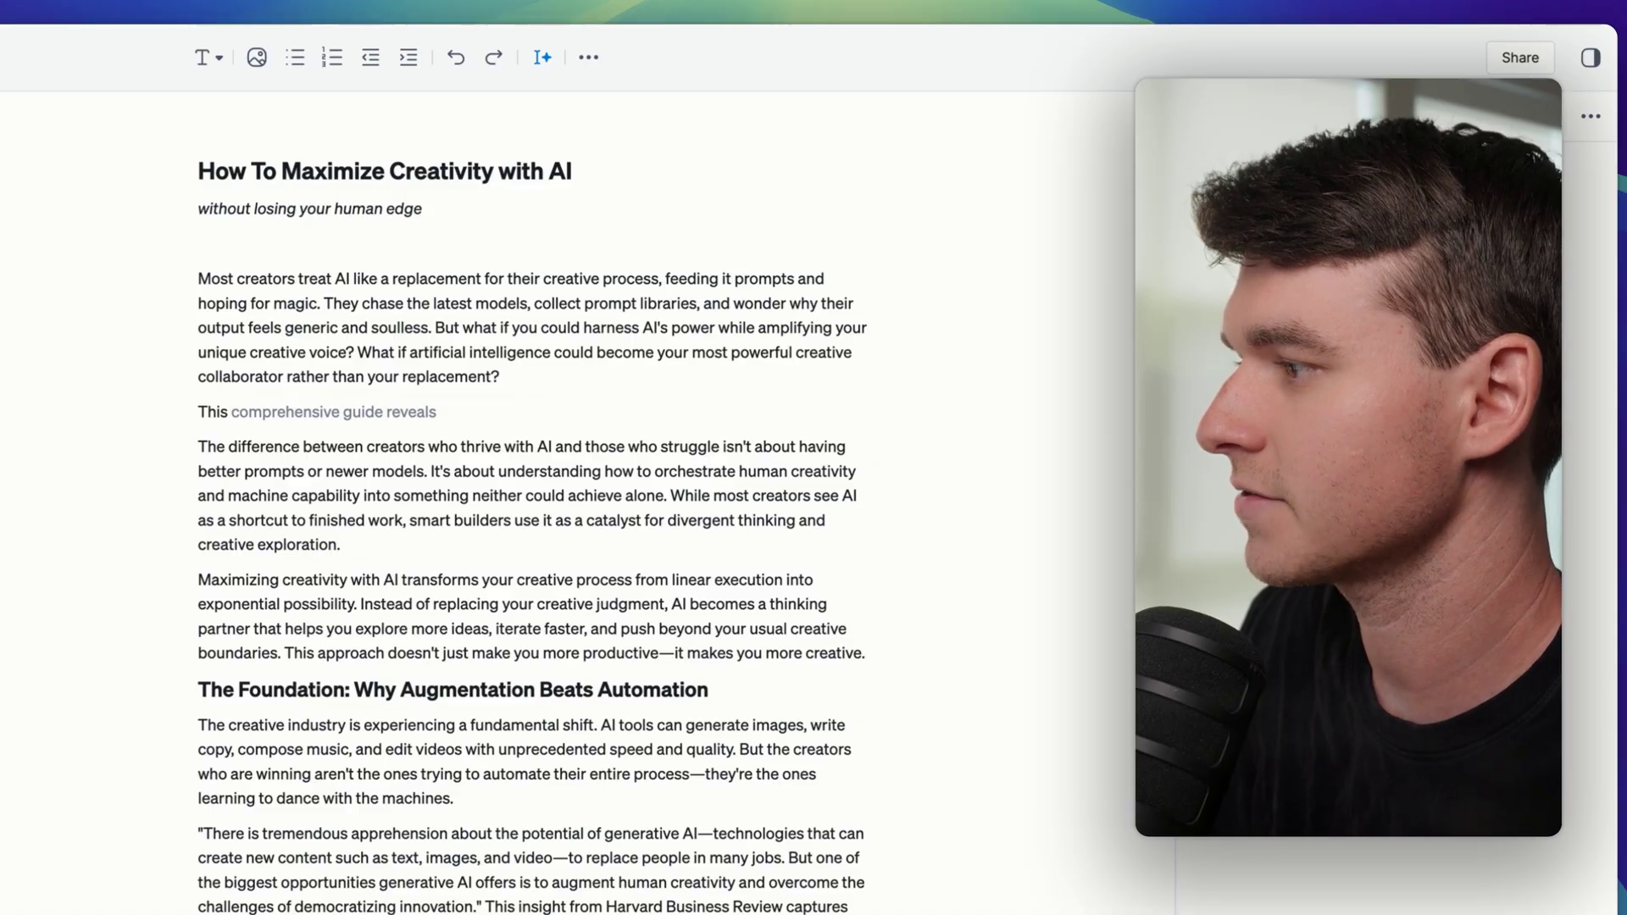
key(Tab)
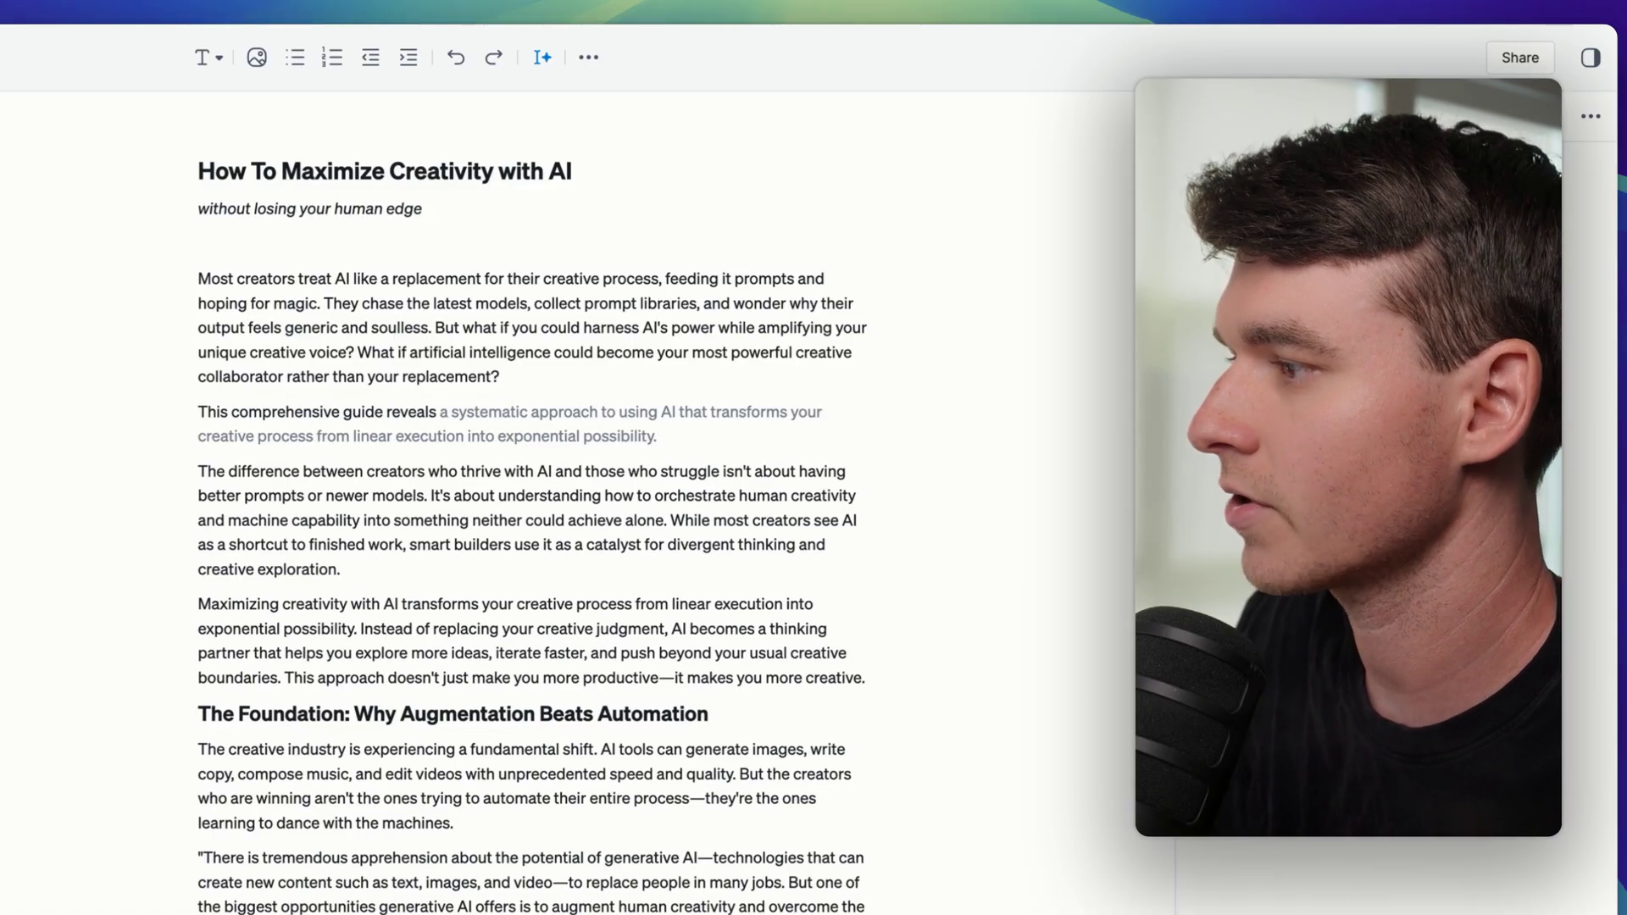
key(Tab)
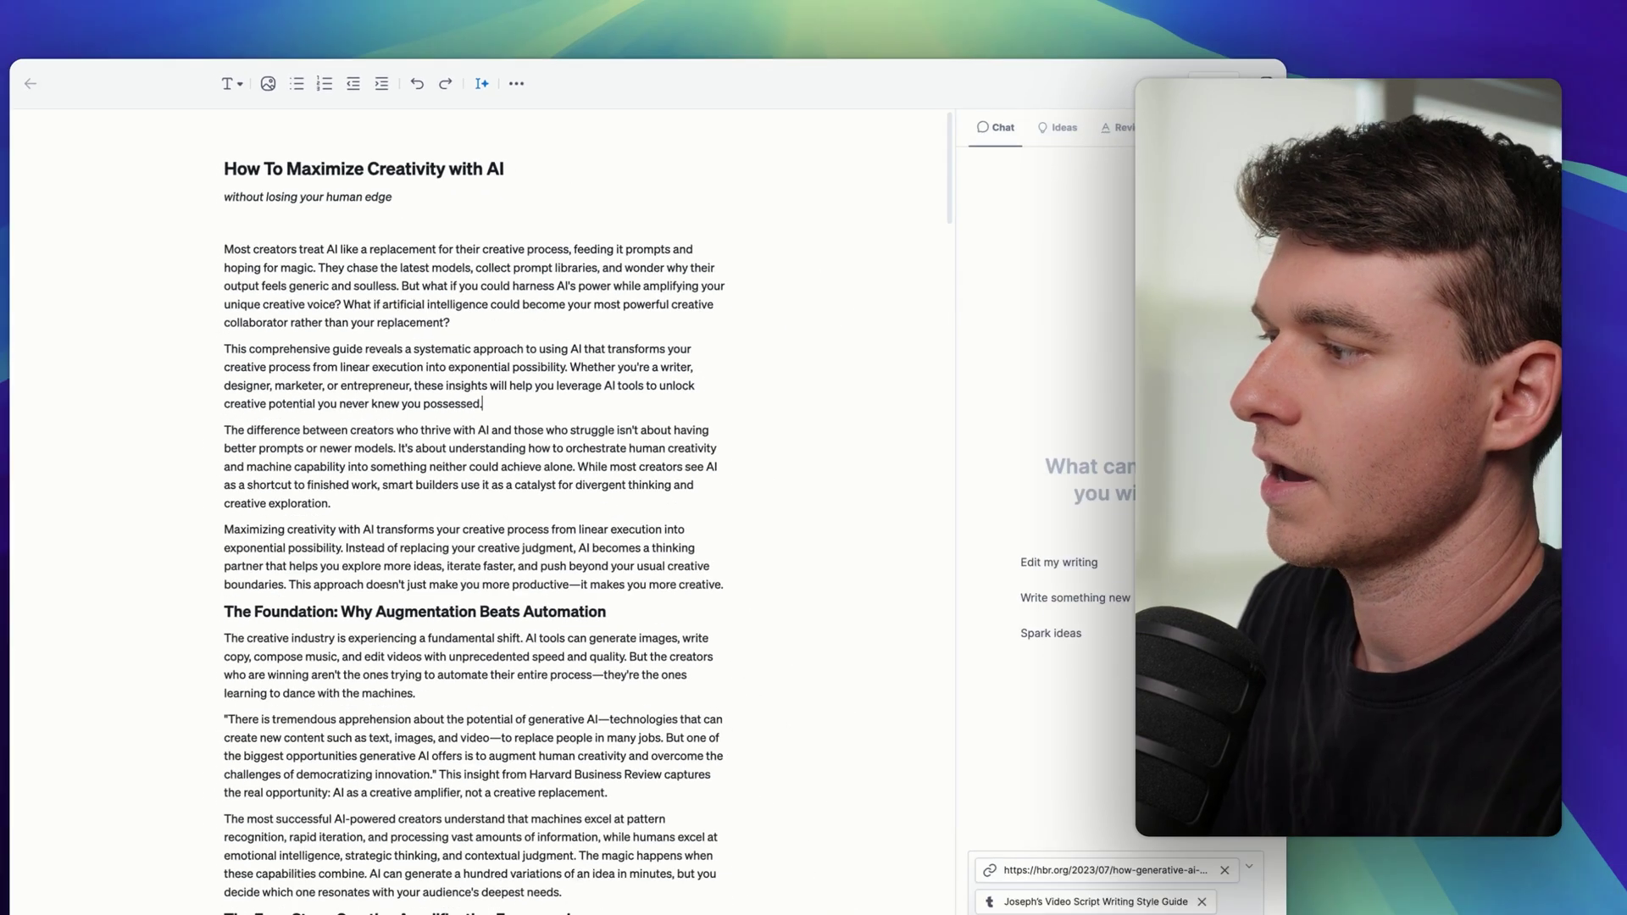
key(Tab)
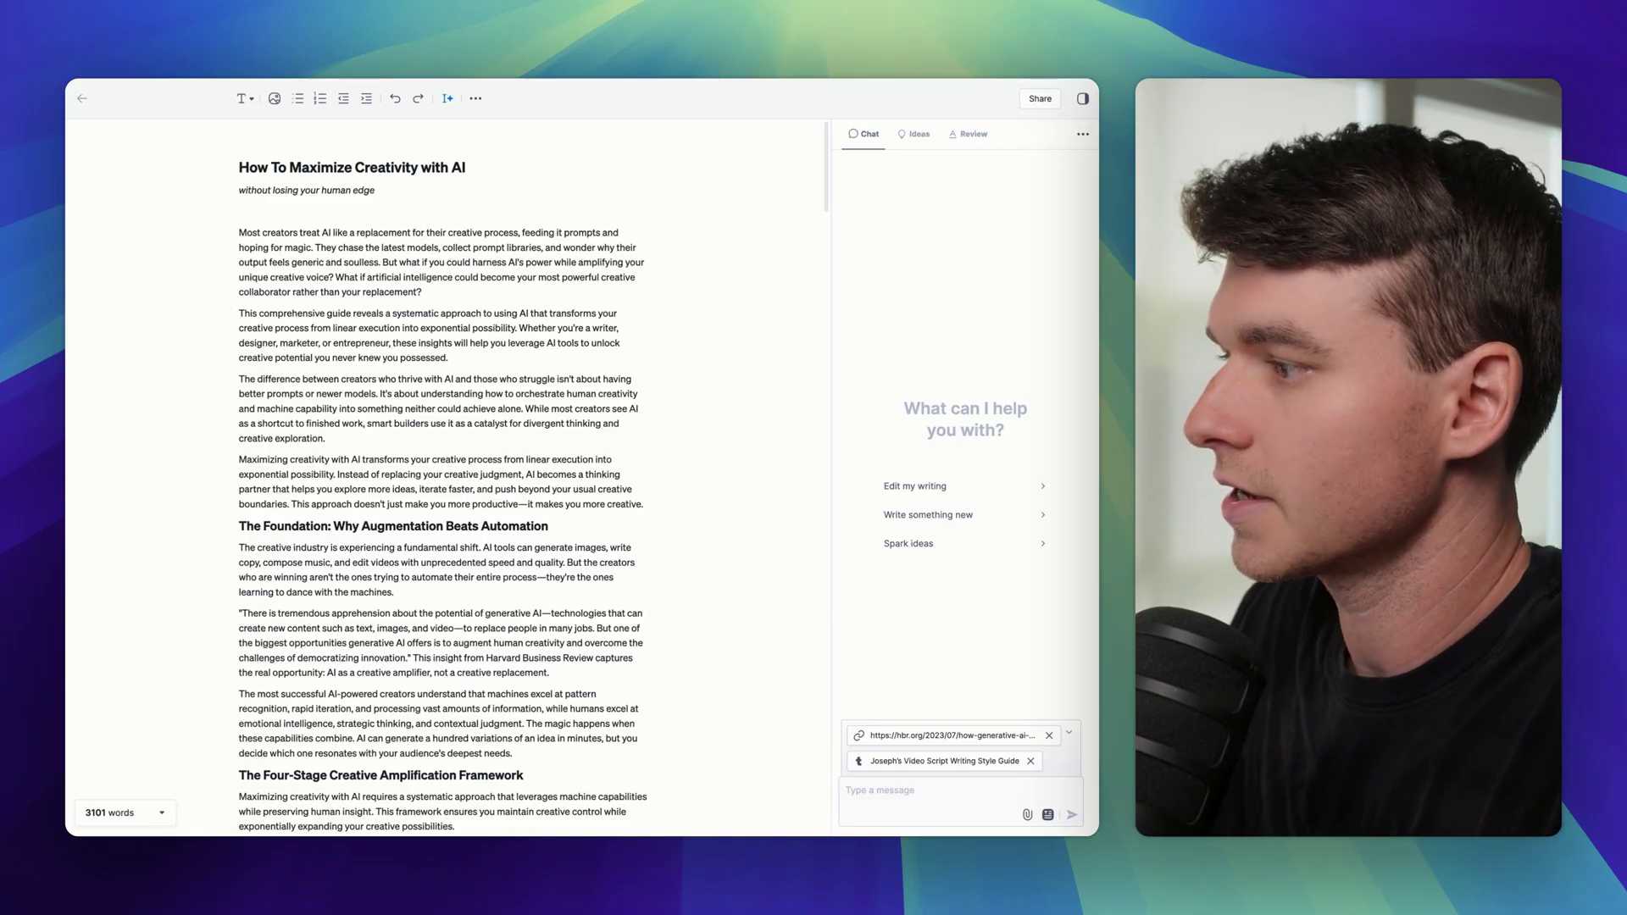
Insert an AI-continued 'creative sparring partner' paragraph via Continue writing, then select both new paragraphs.
key(Return)
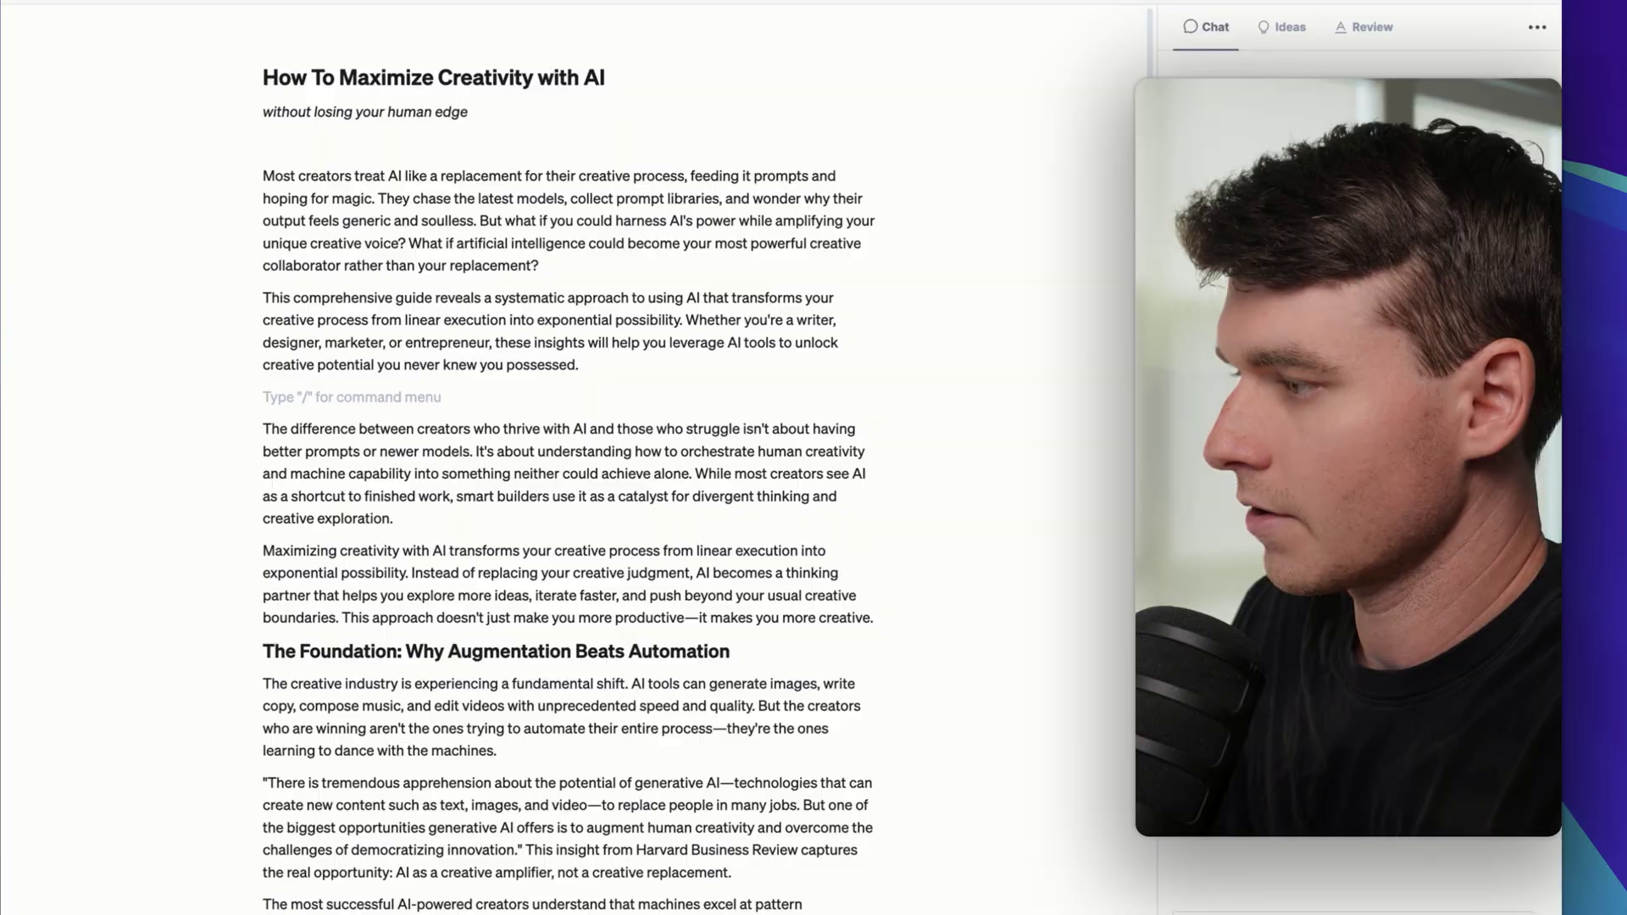
text(/)
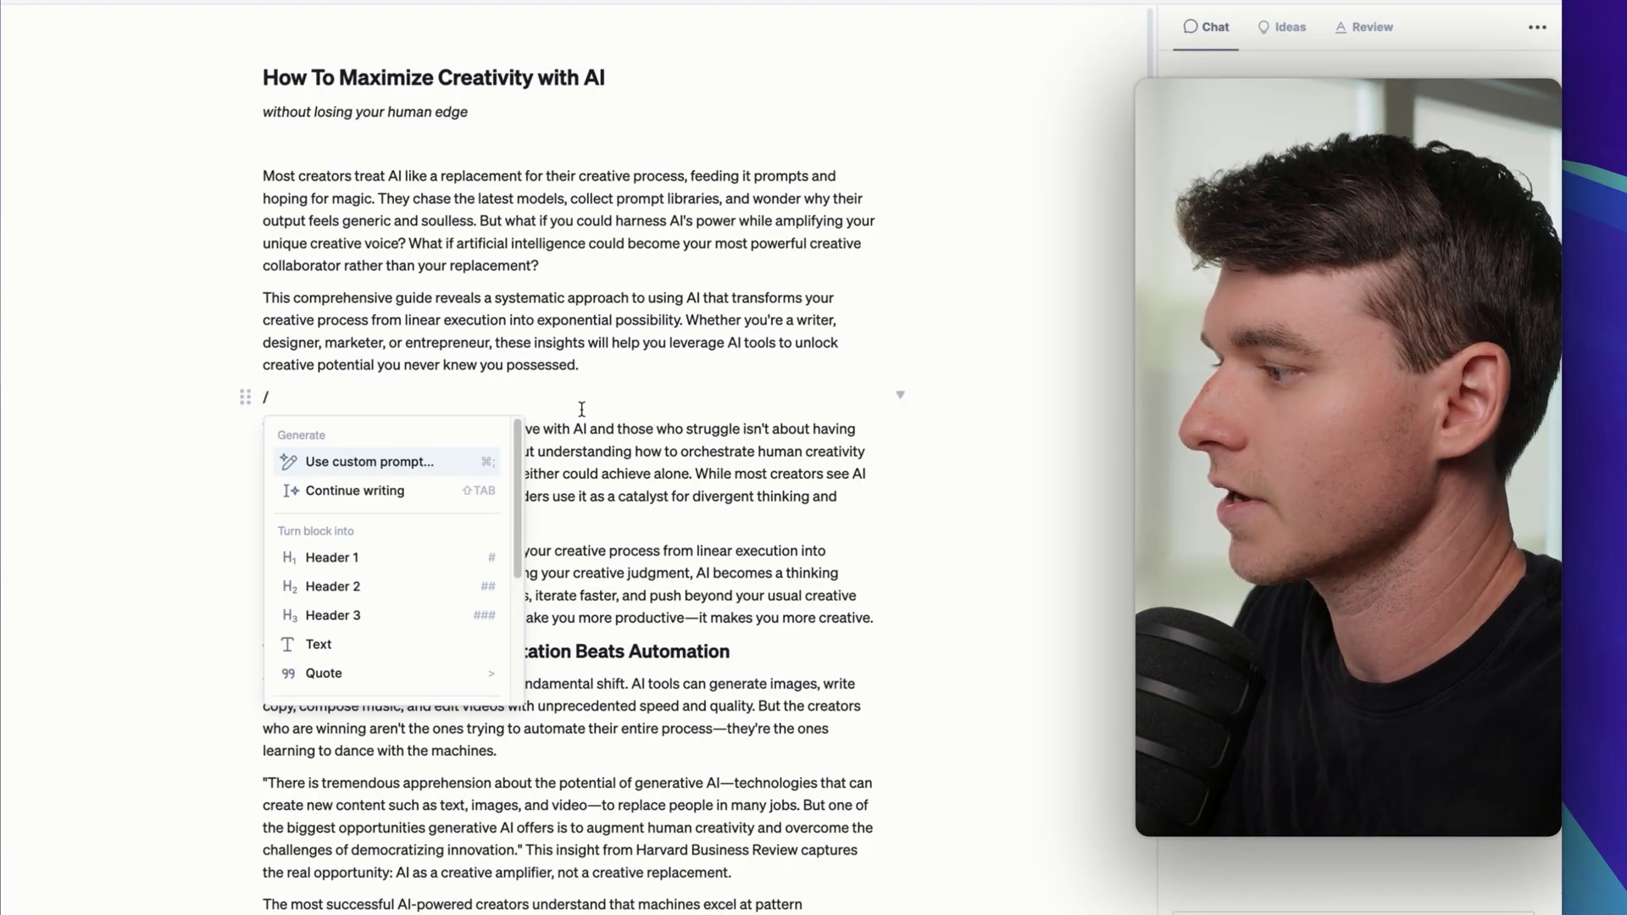
click(421, 464)
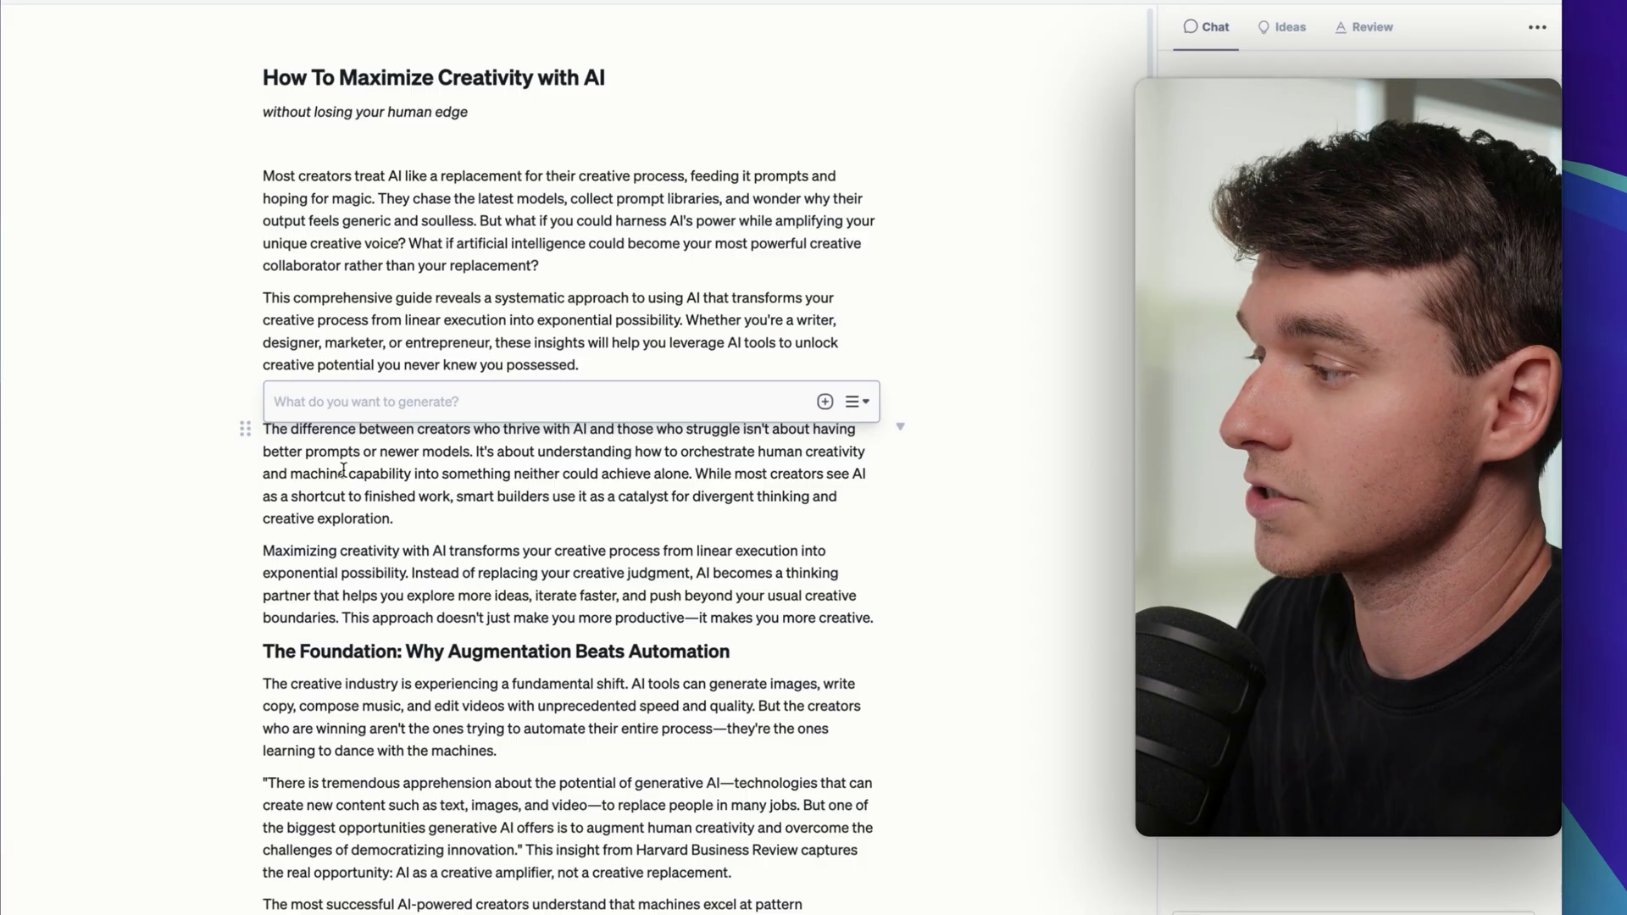
key(Escape)
text(/)
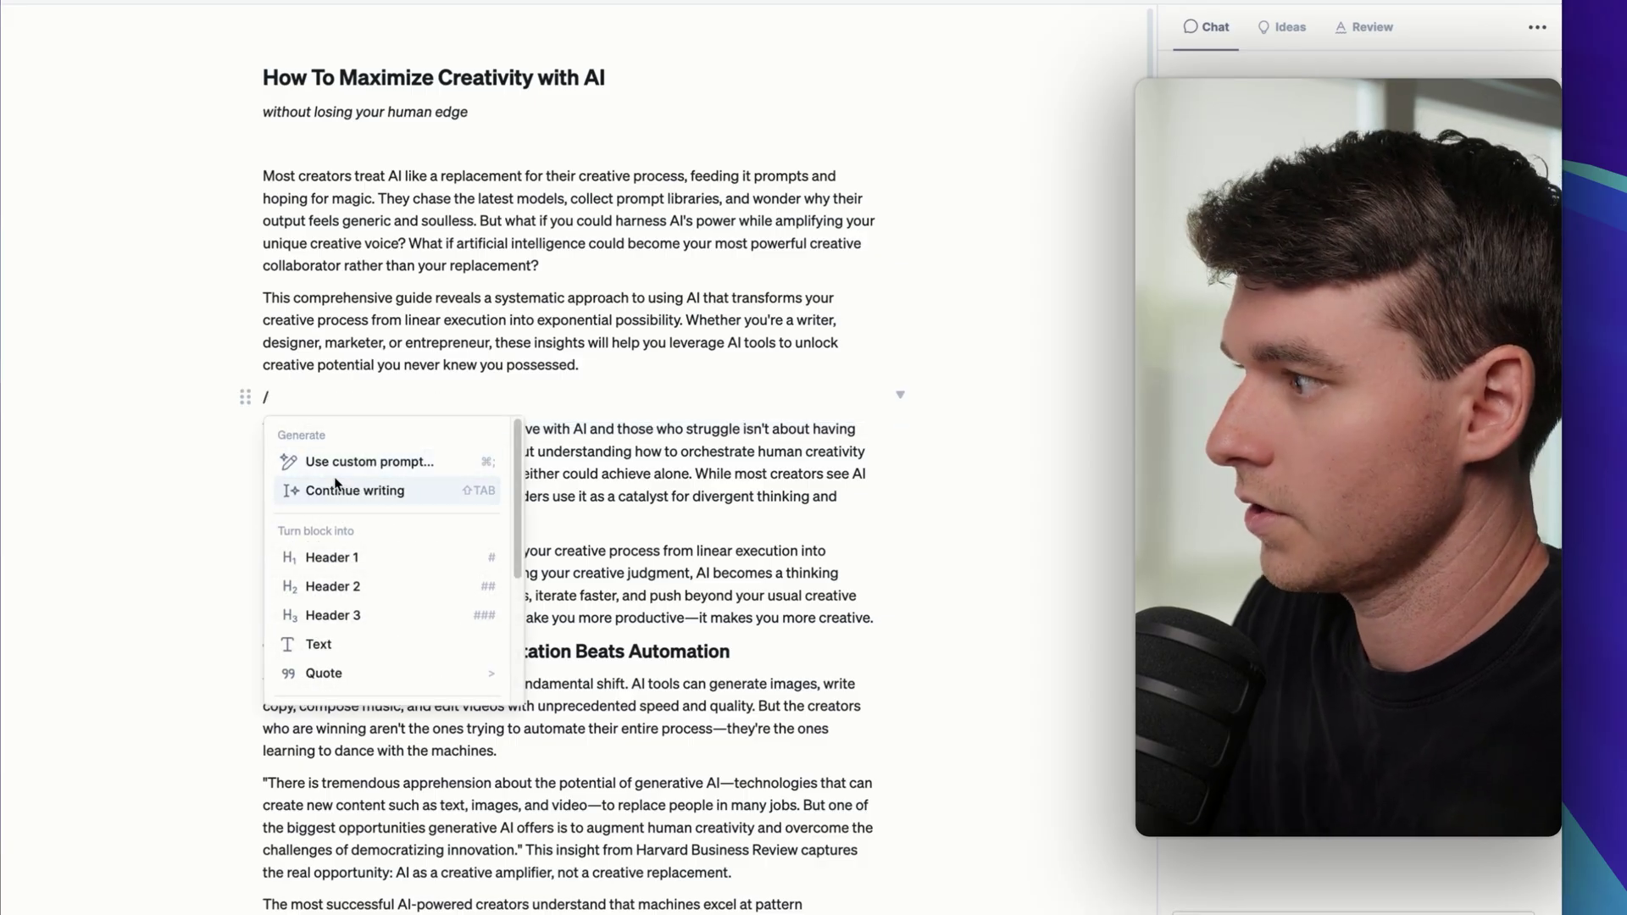
click(336, 492)
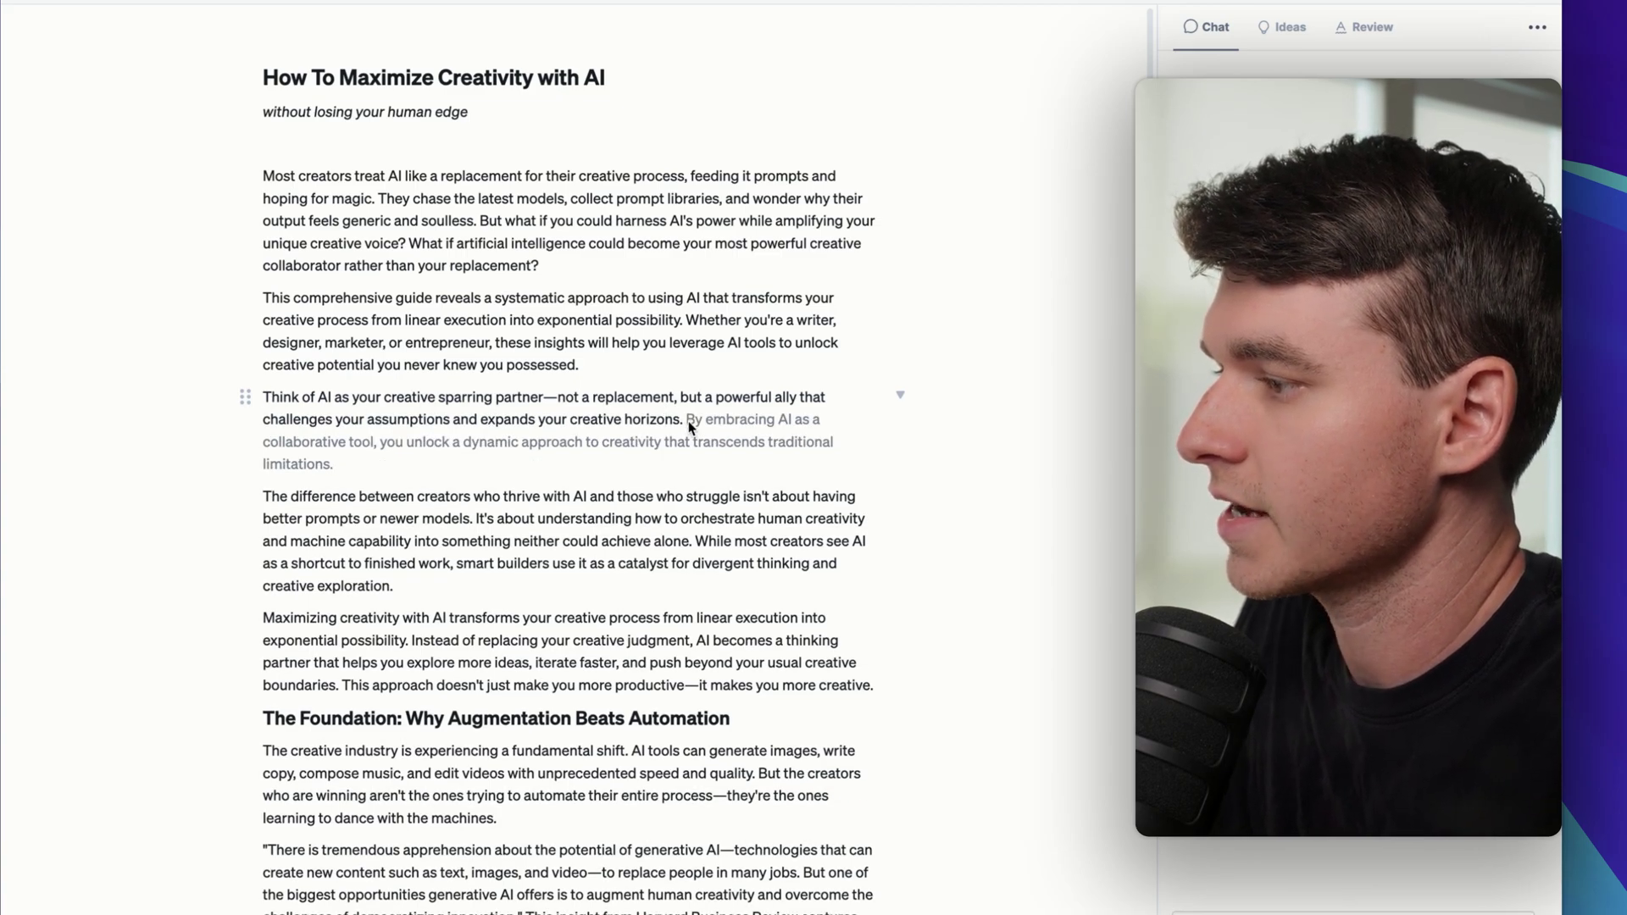
drag(335, 464, 231, 320)
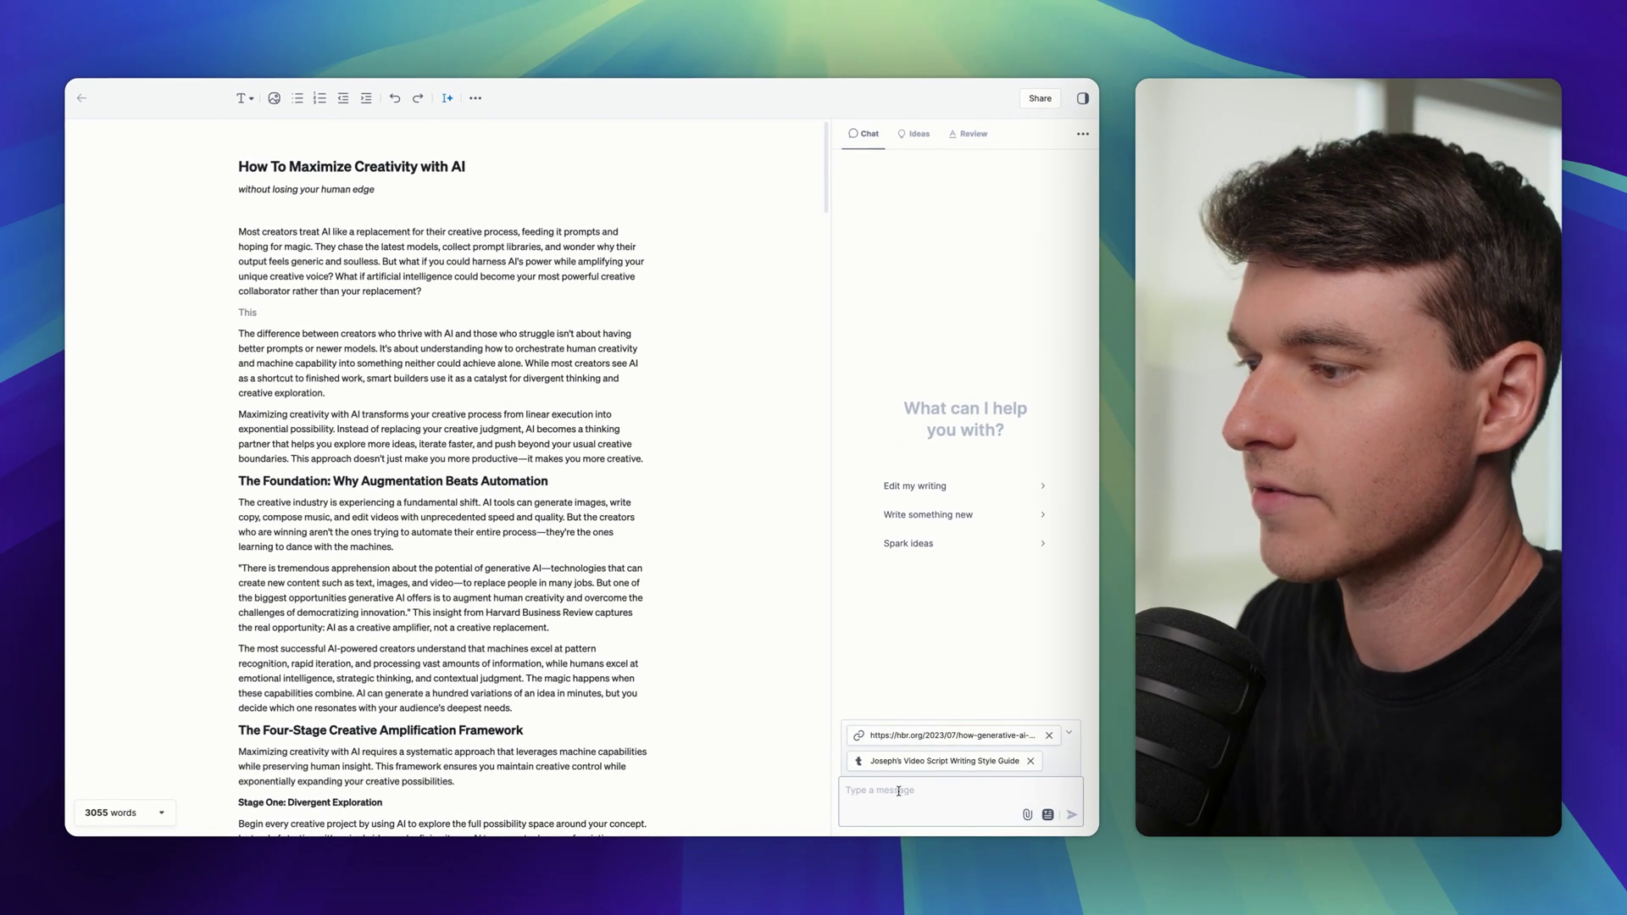
Begin a brainstorming prompt with 'Write something new' in the Chat sidebar.
click(928, 515)
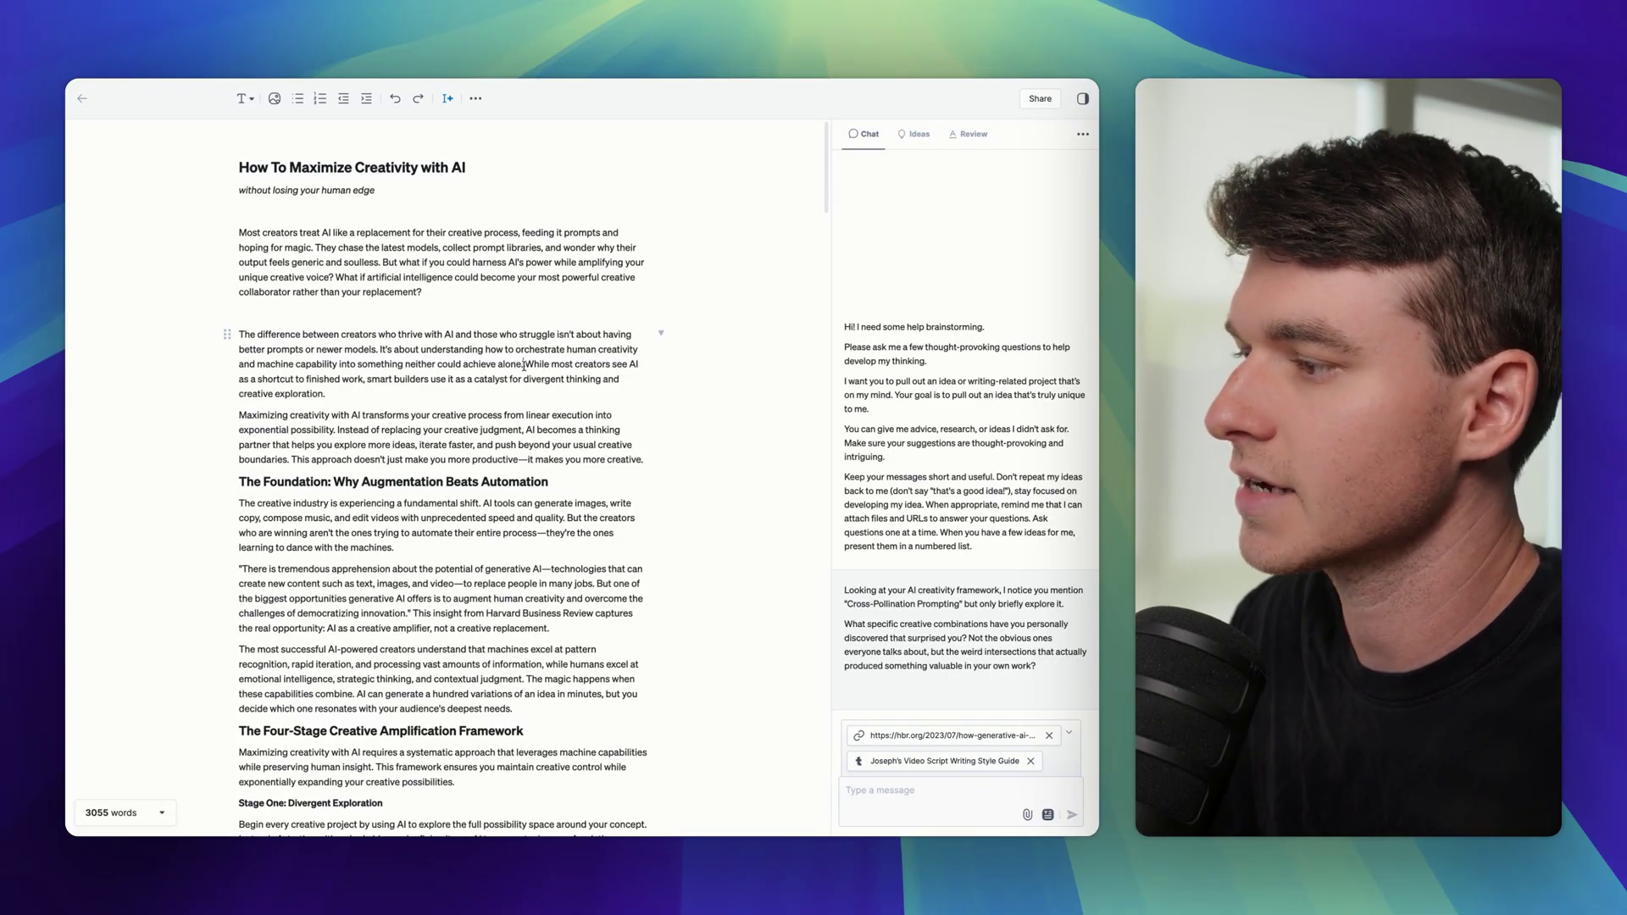
Ask the AI to make the 'shortcut versus catalyst' sentence more eloquent, then apply and accept it.
drag(523, 365, 325, 394)
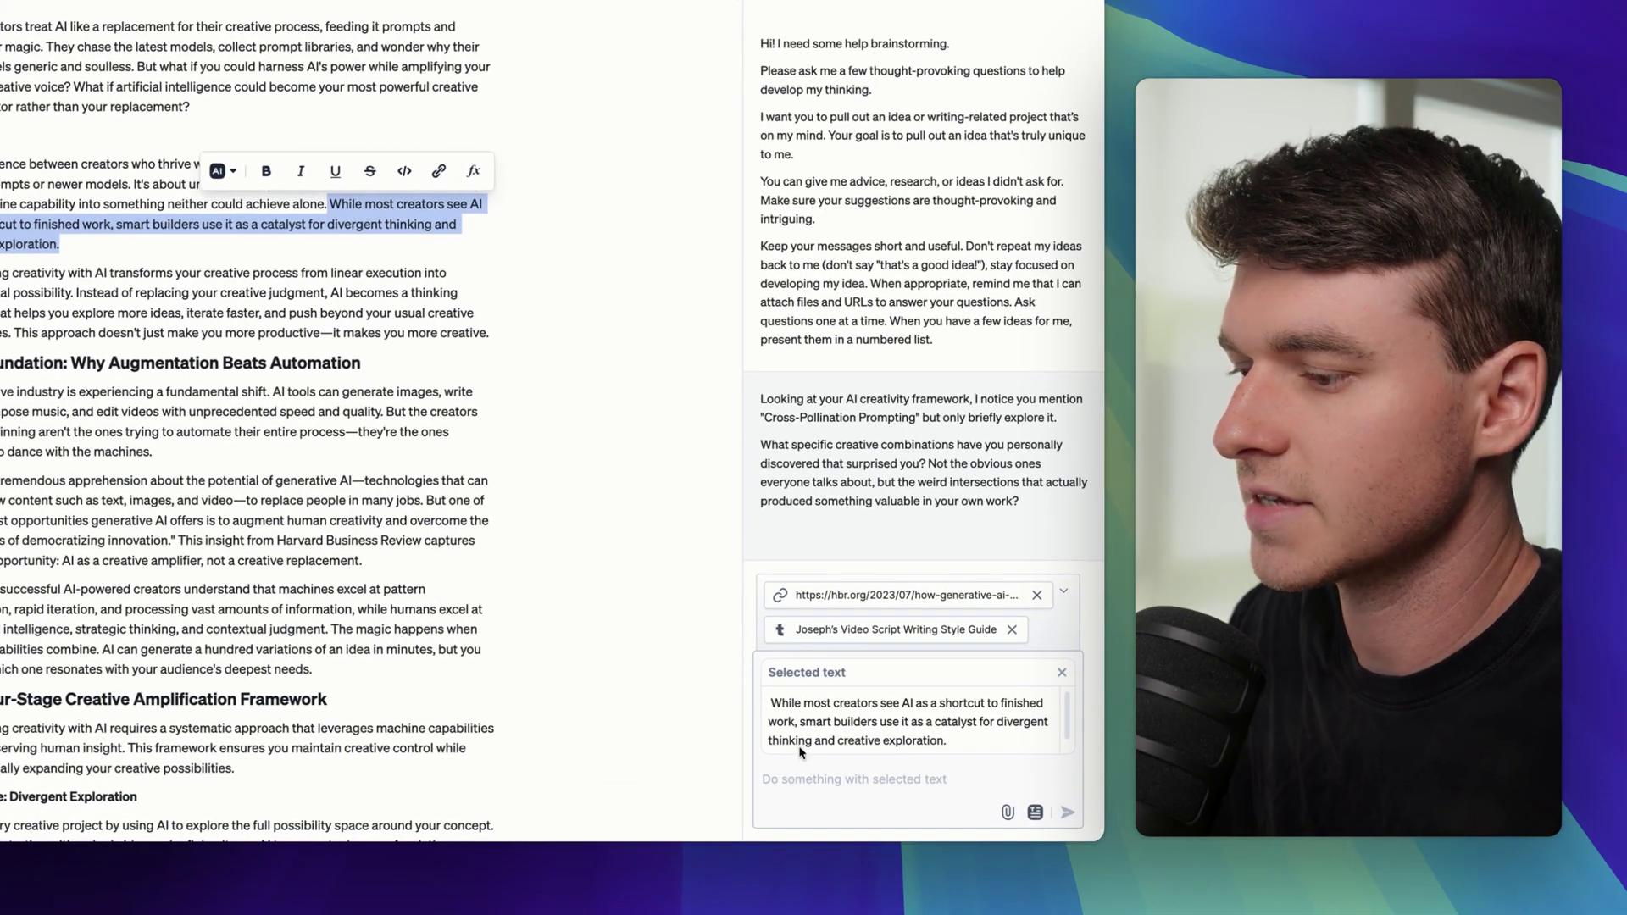
click(813, 779)
text(Make this )
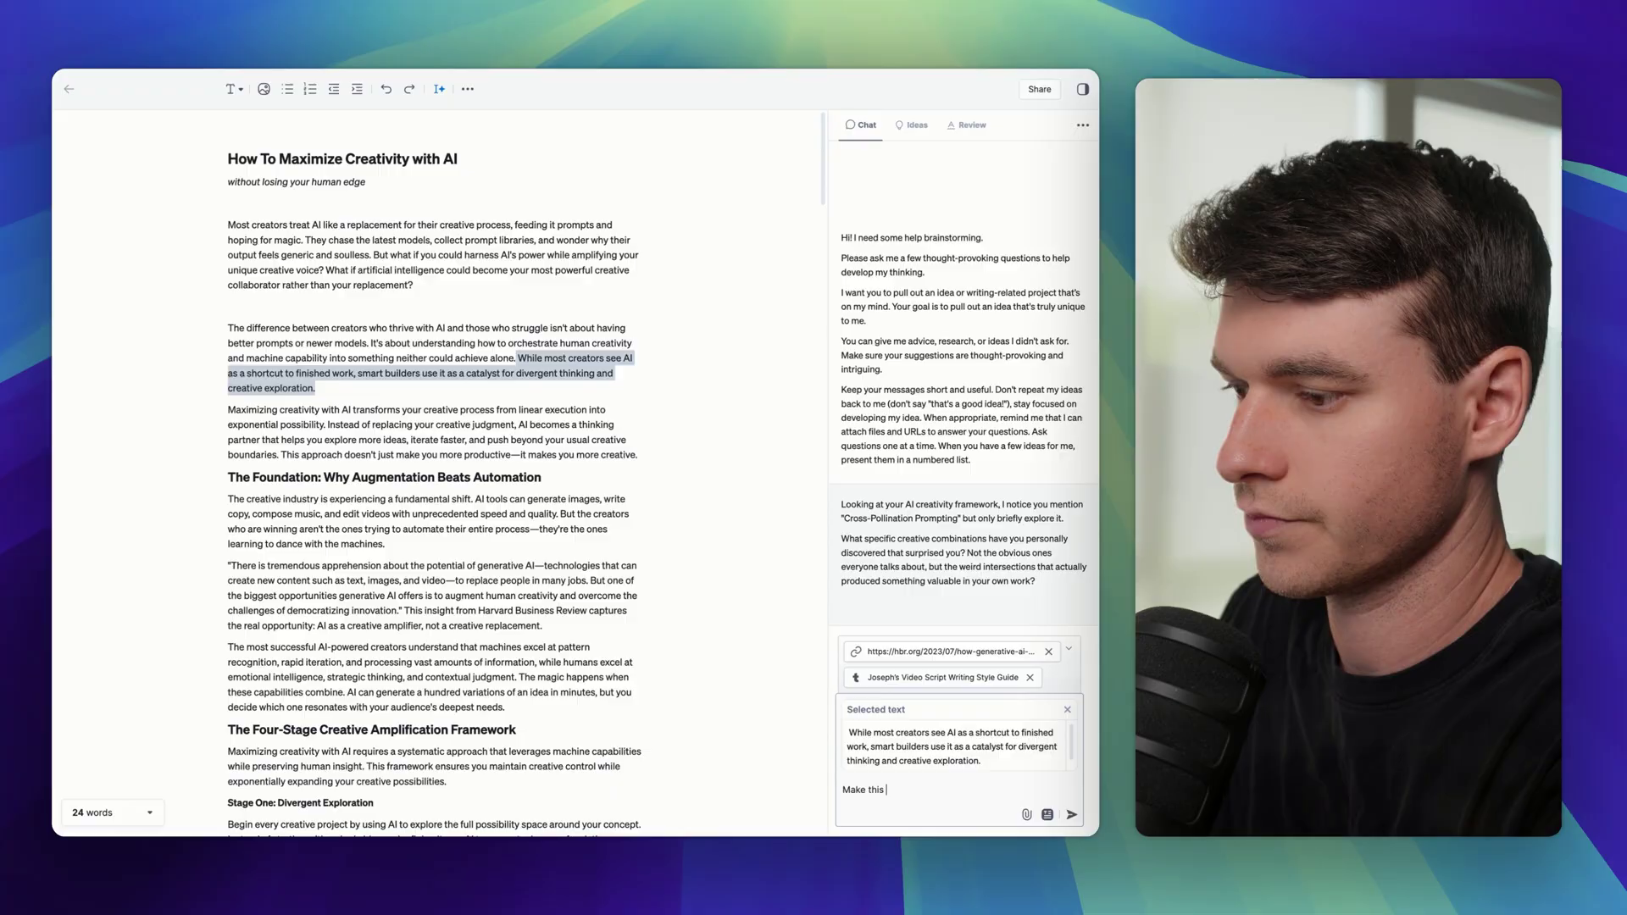
text(more eloquent.)
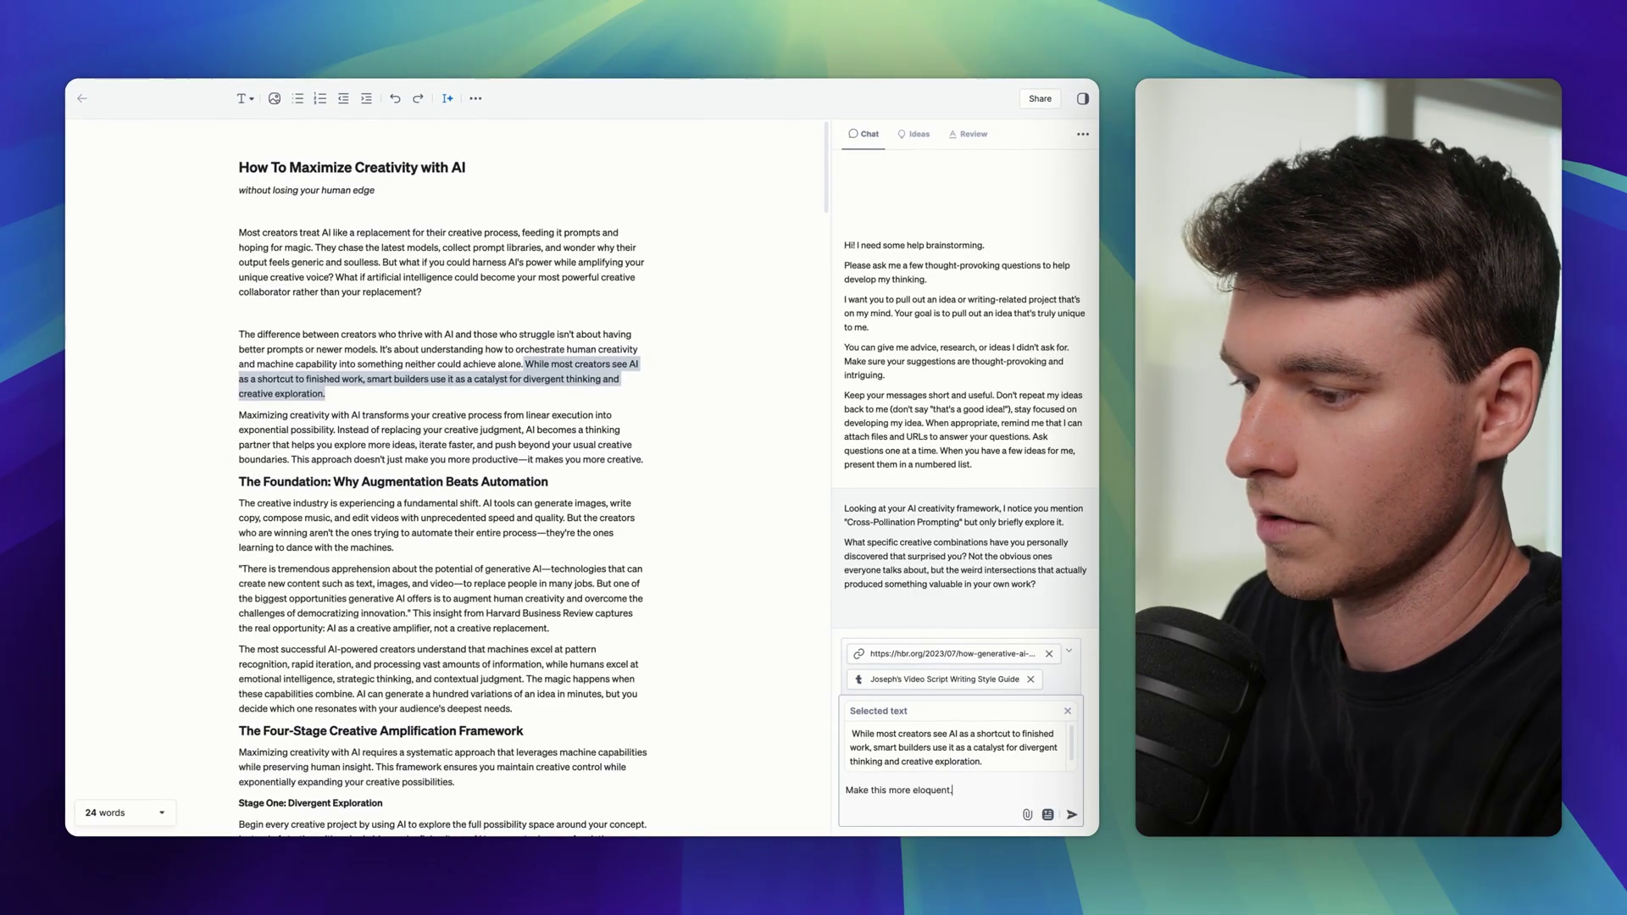
key(Return)
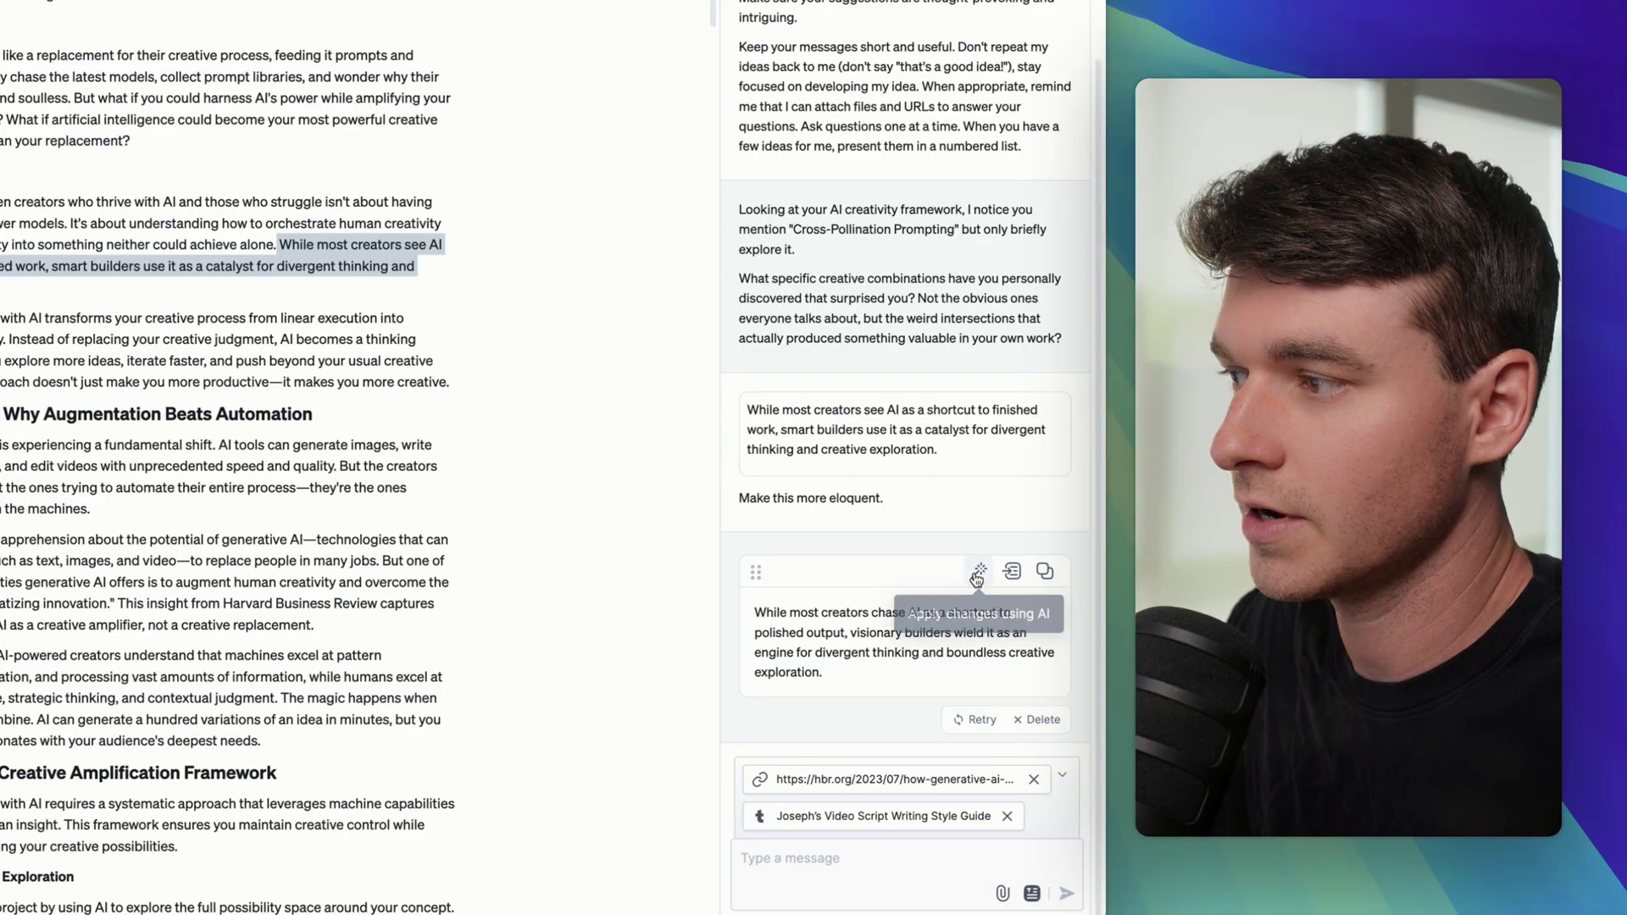
click(977, 574)
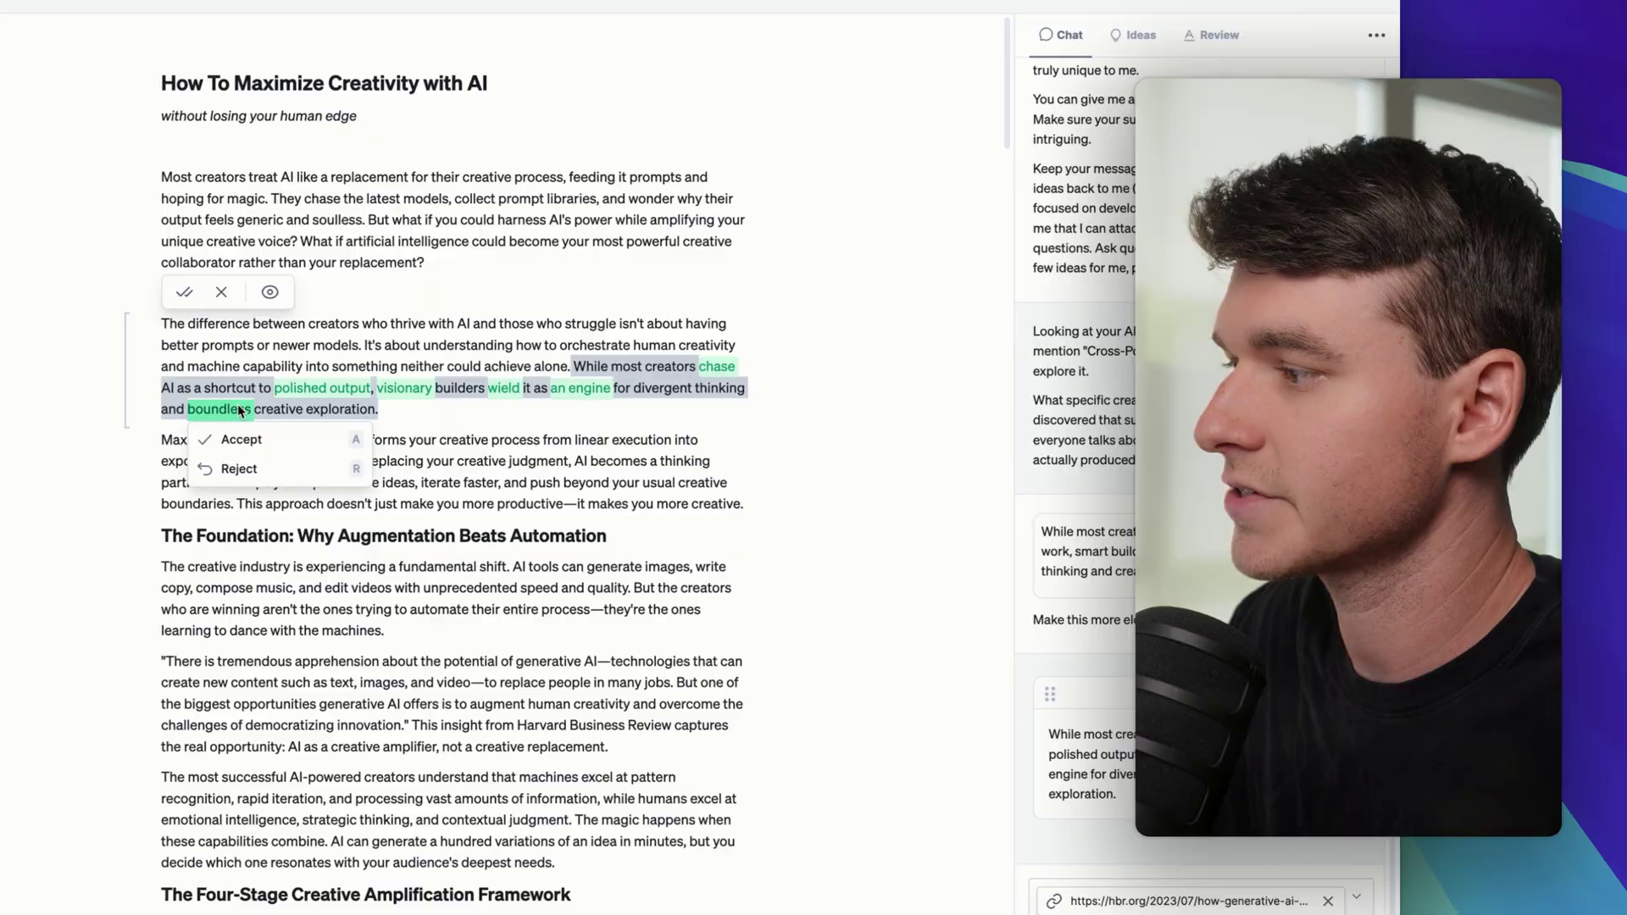
click(185, 293)
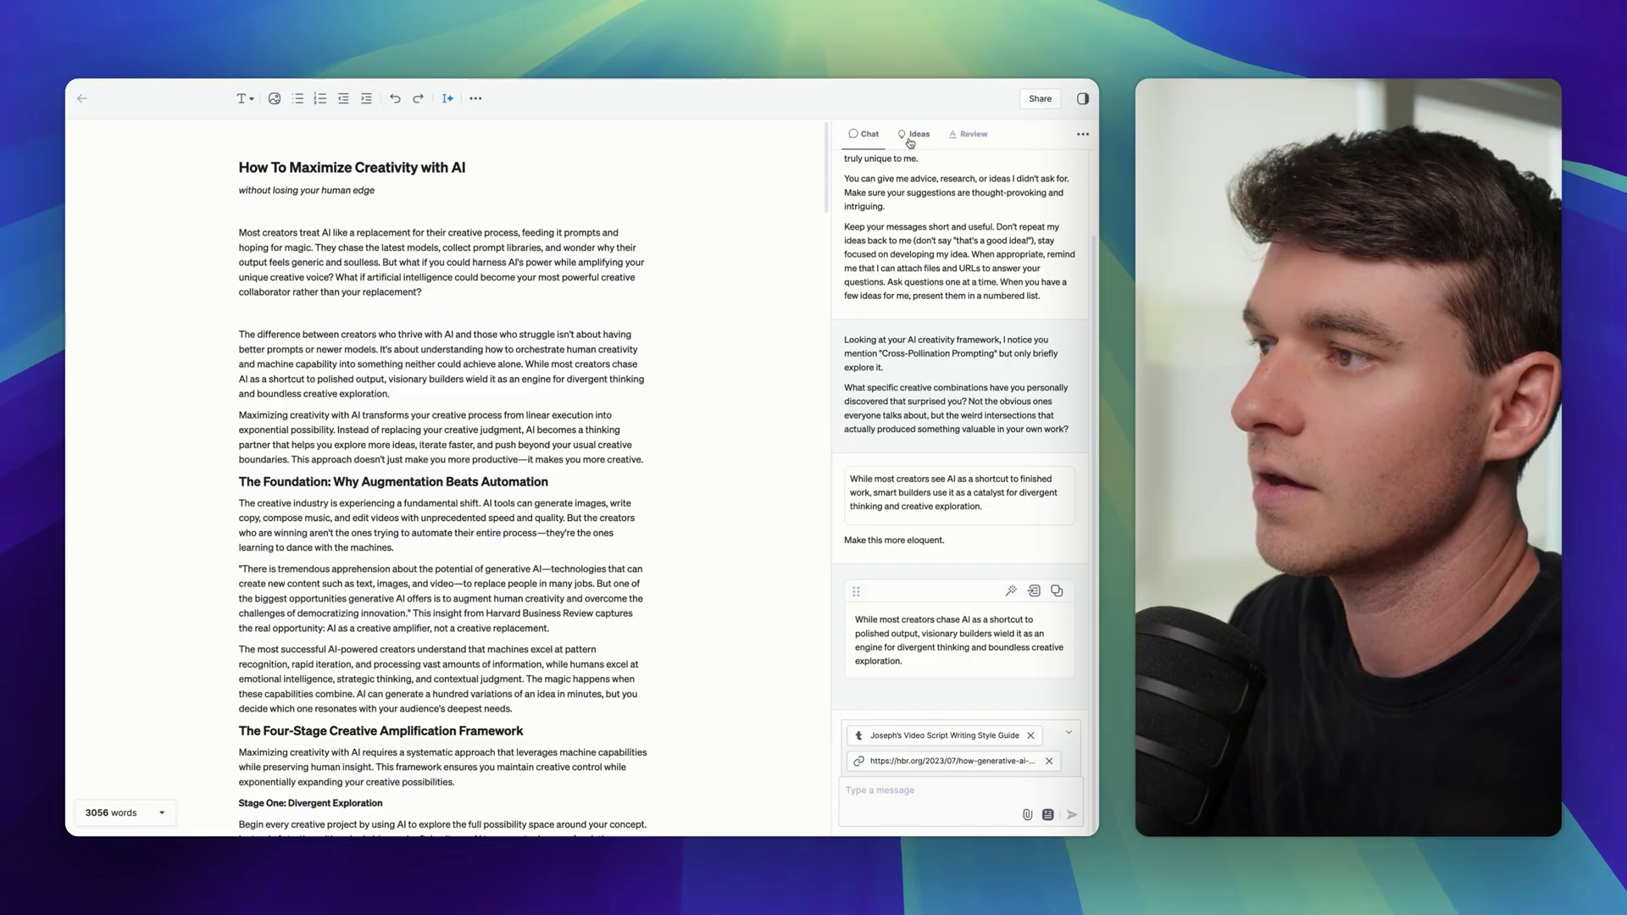
Have the AI write up the first suggested idea, then select the new 'Building Your Personal AI Prompt Arsenal' section.
click(910, 138)
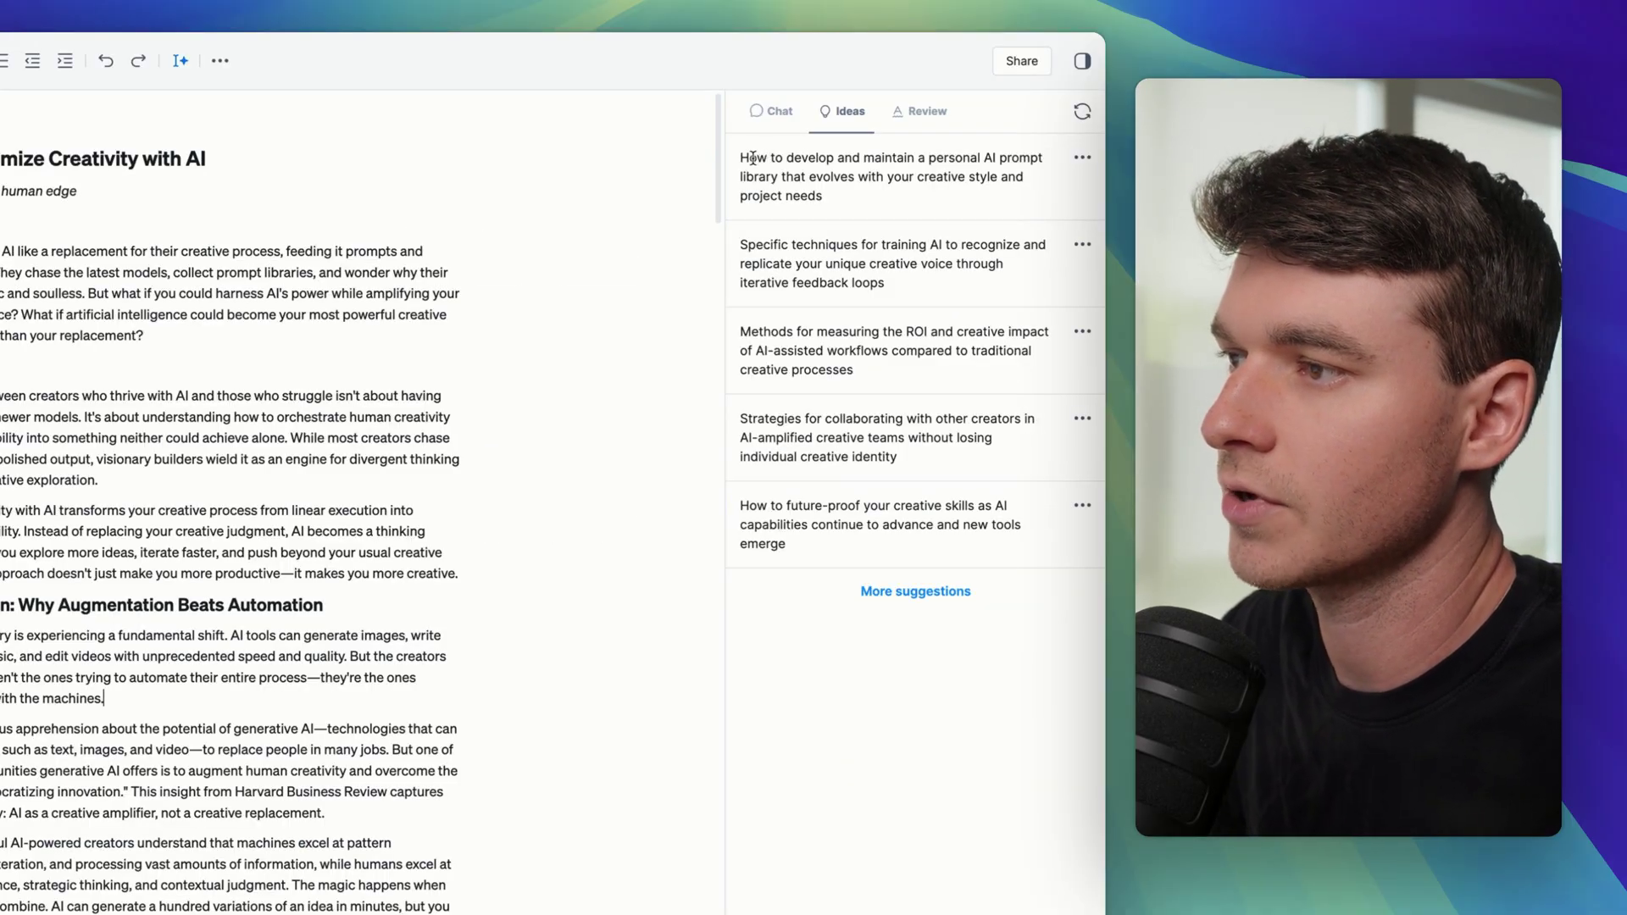
drag(752, 157, 872, 200)
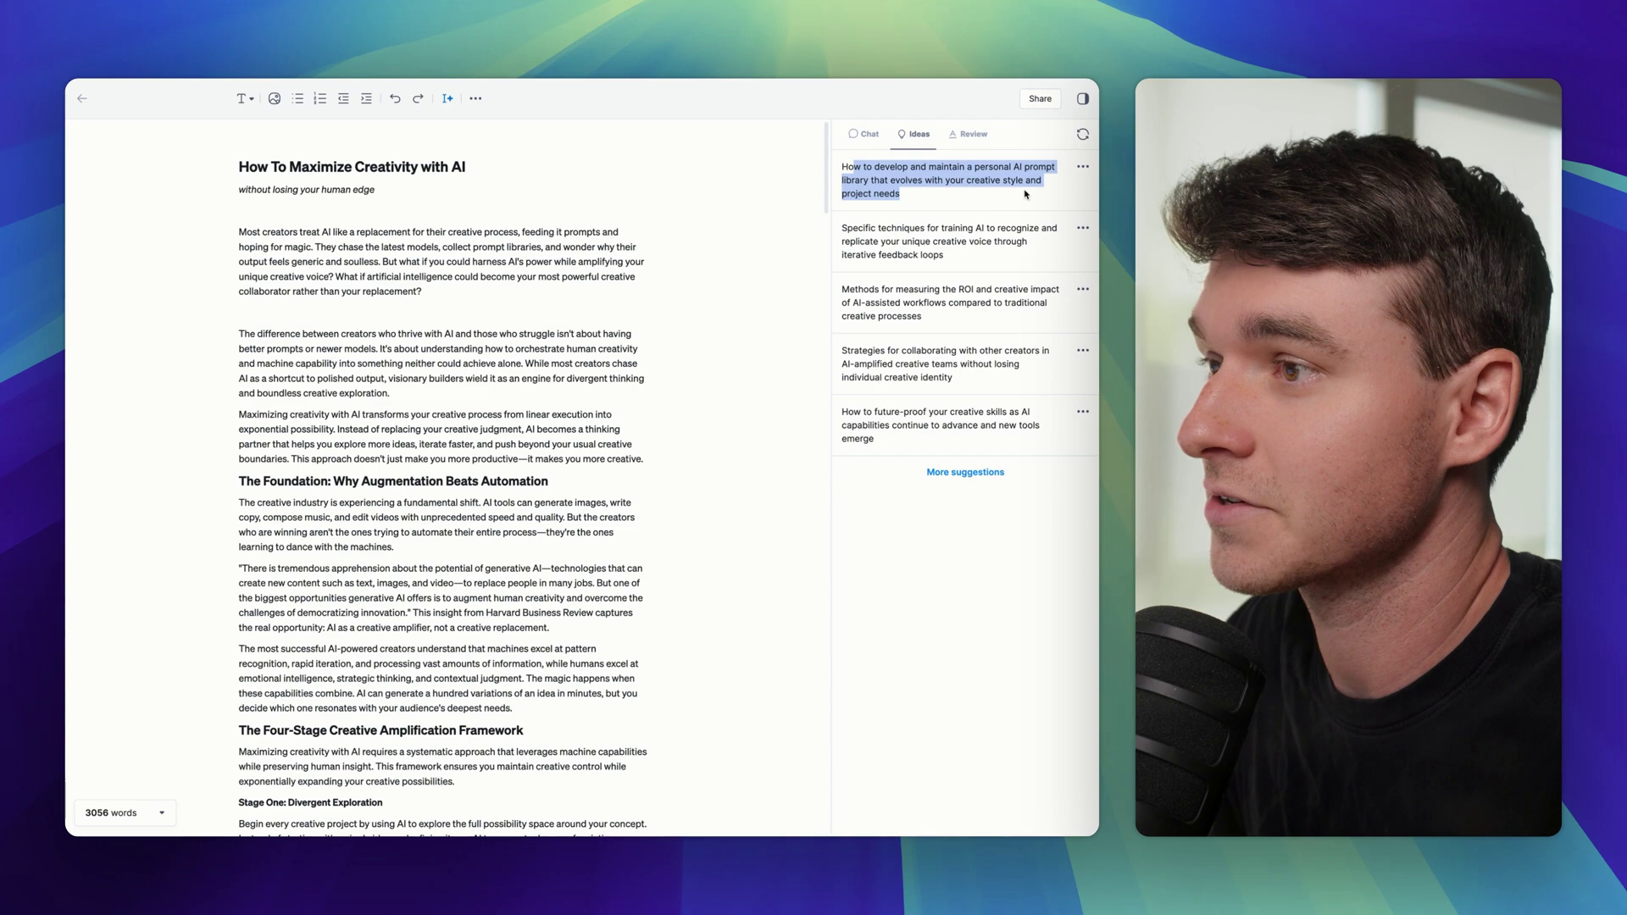
click(1083, 167)
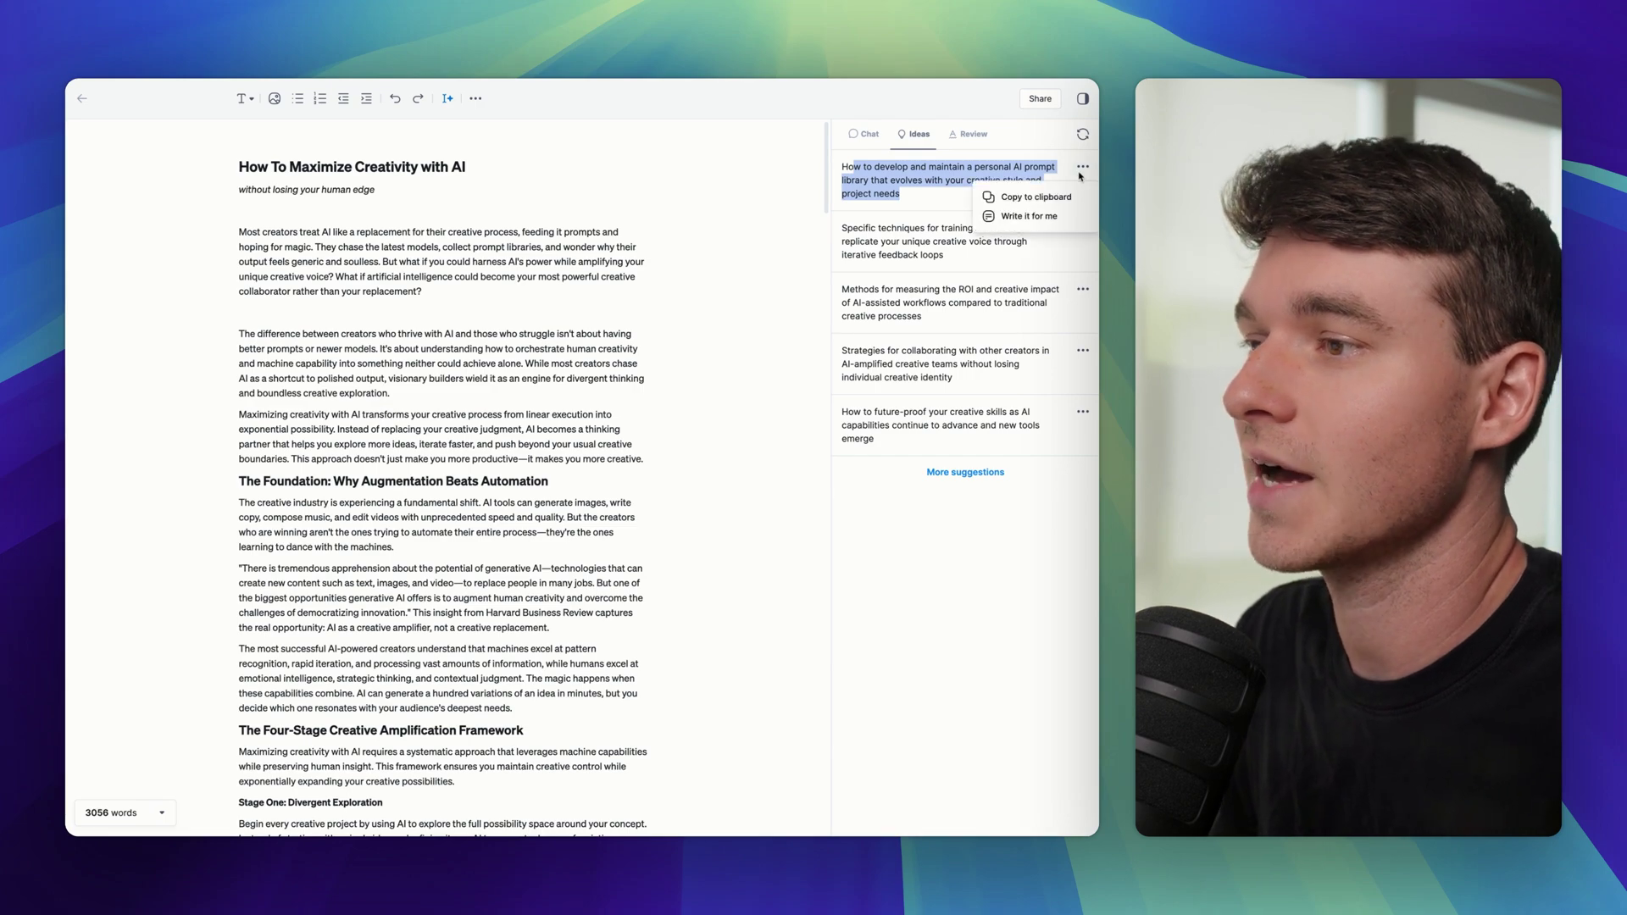
click(1016, 217)
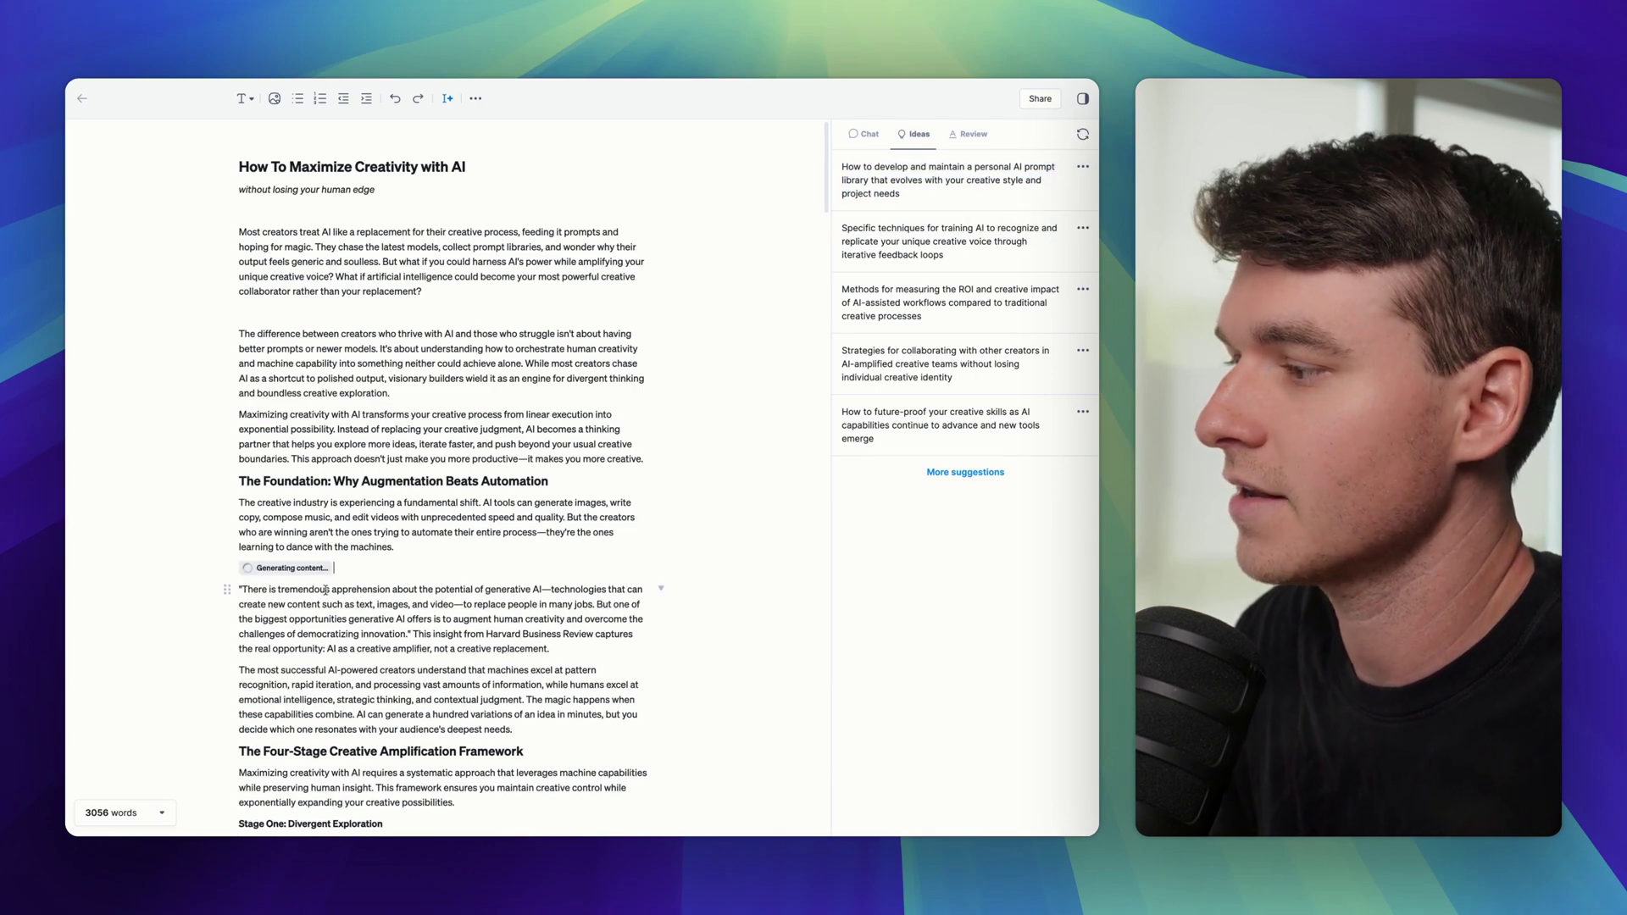
scroll(330, 543, down, 1)
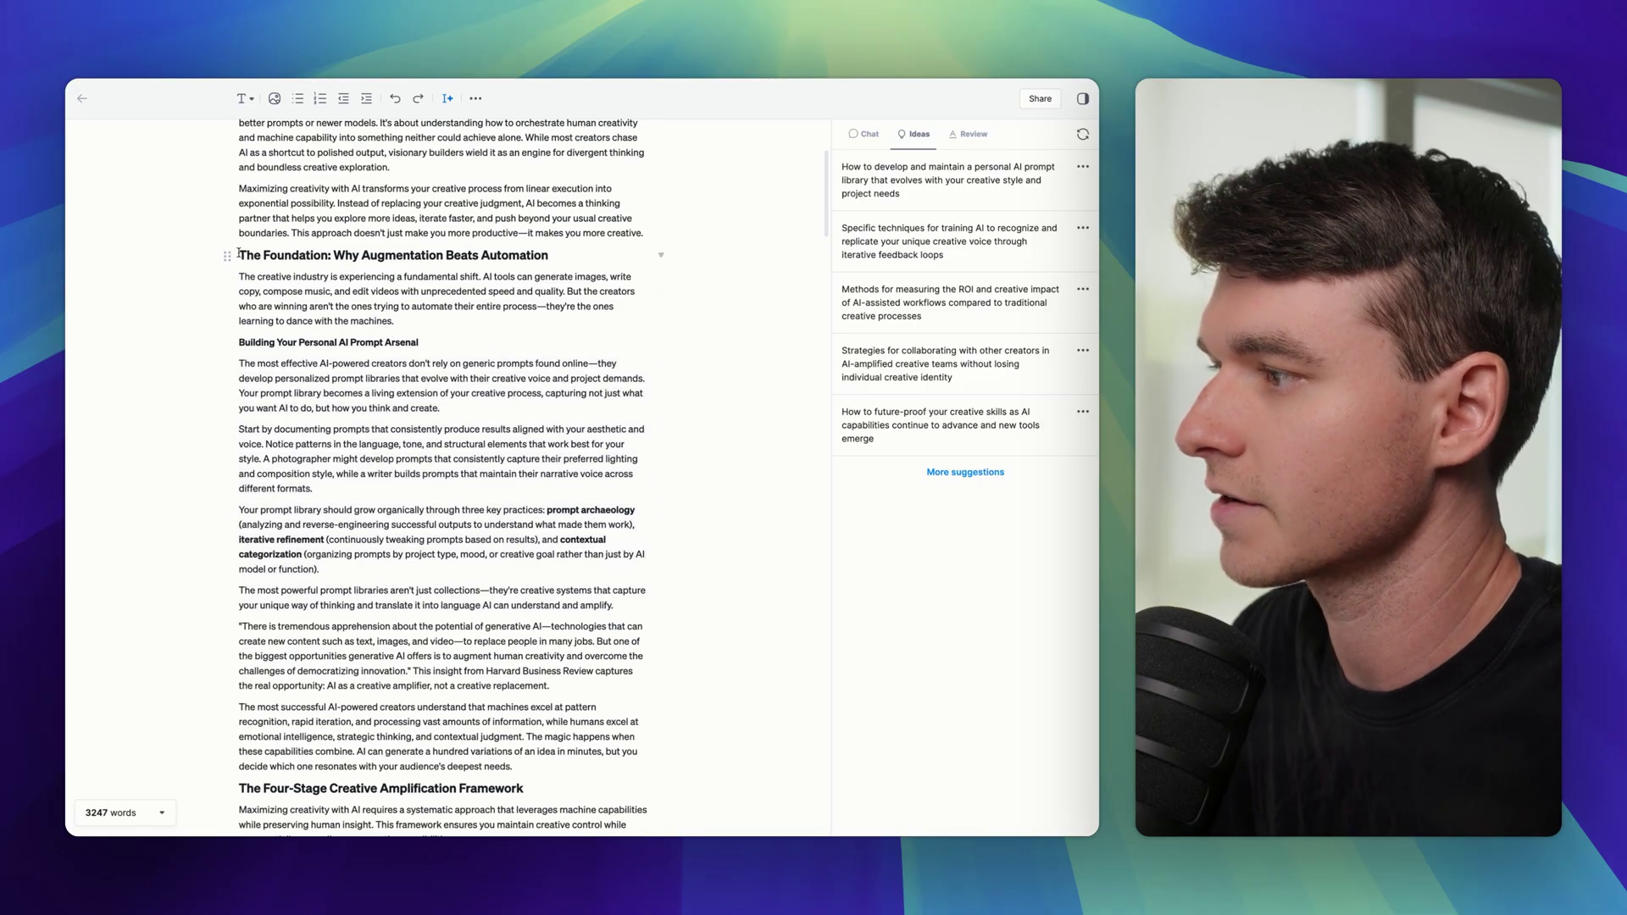
drag(239, 342, 542, 749)
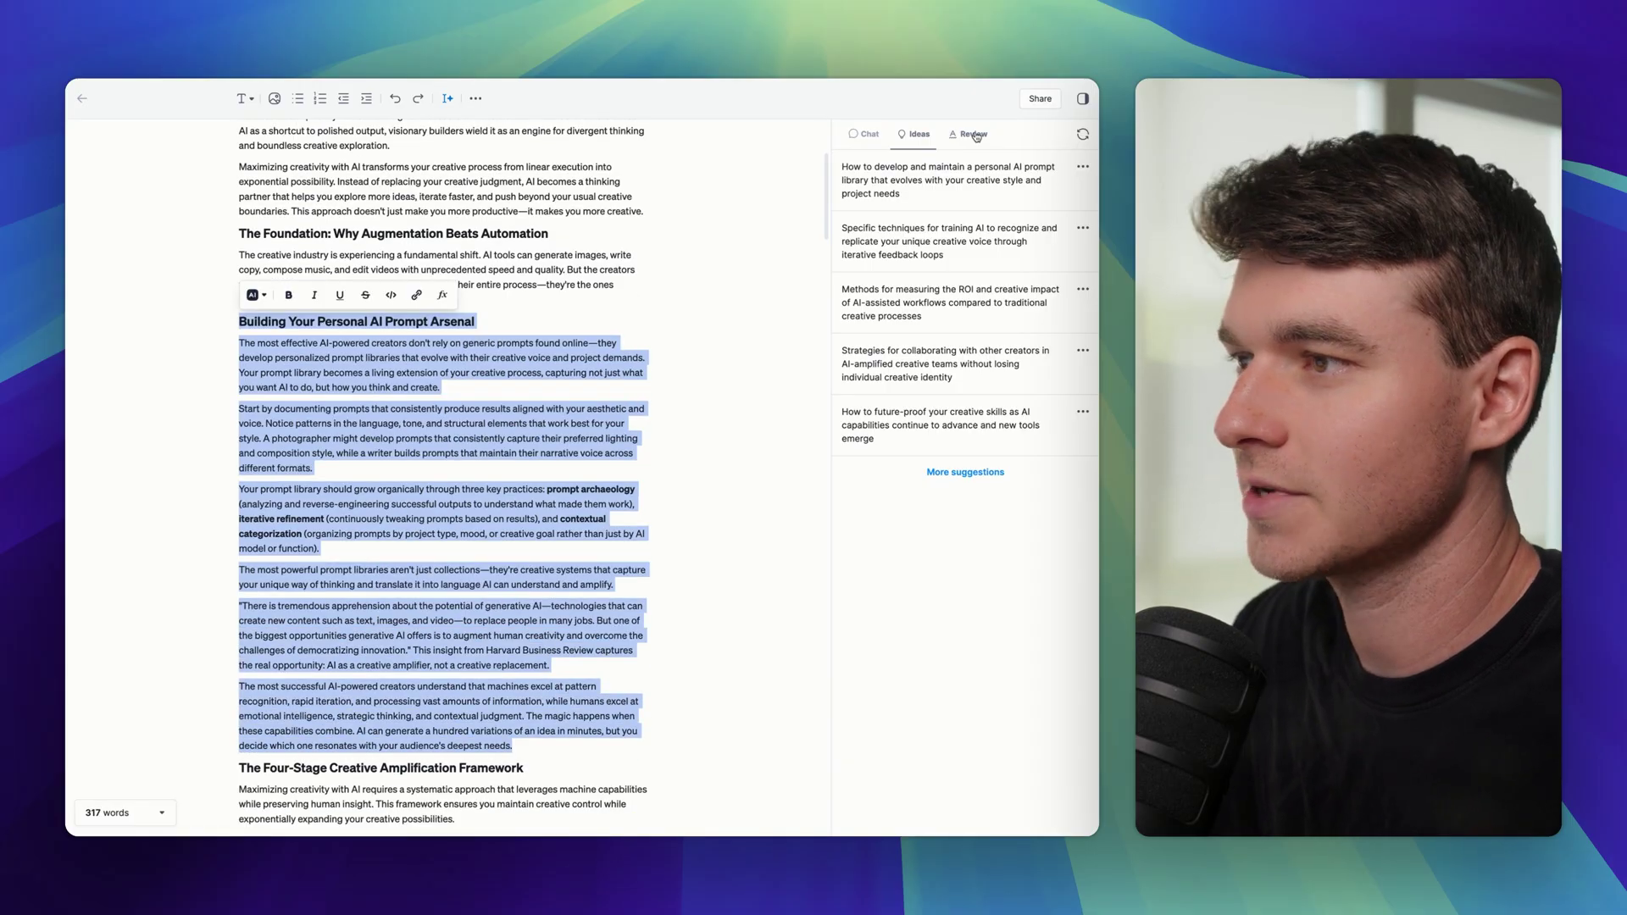
Run a custom AI review with the pasted Hemingway-style plain-prose instruction and accept every suggested edit.
click(975, 135)
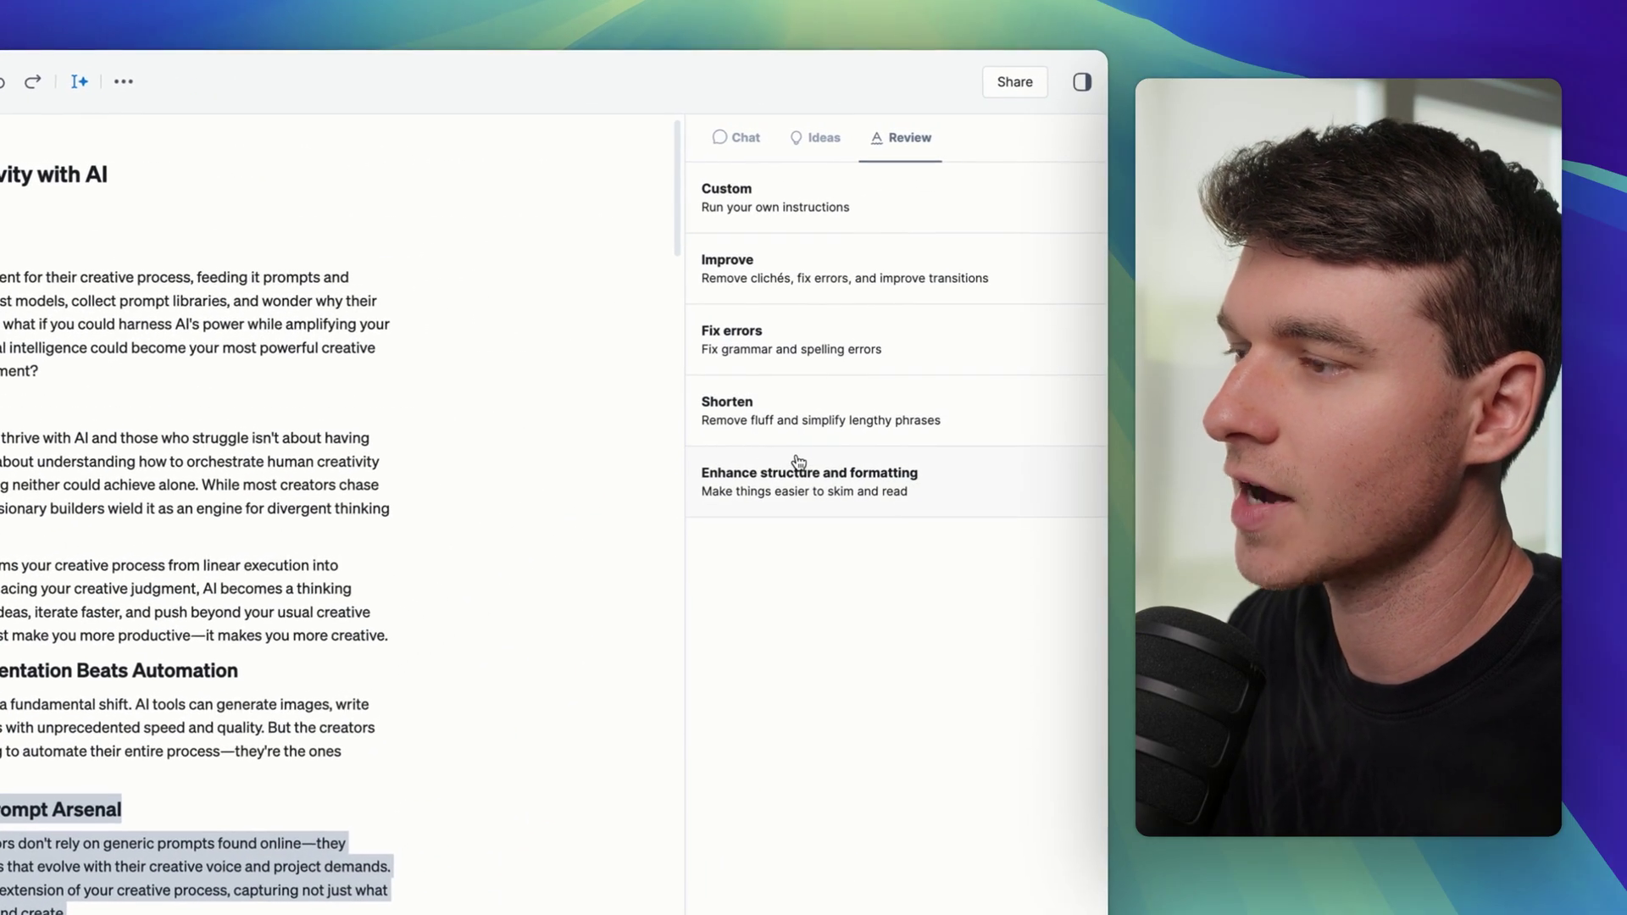
click(822, 206)
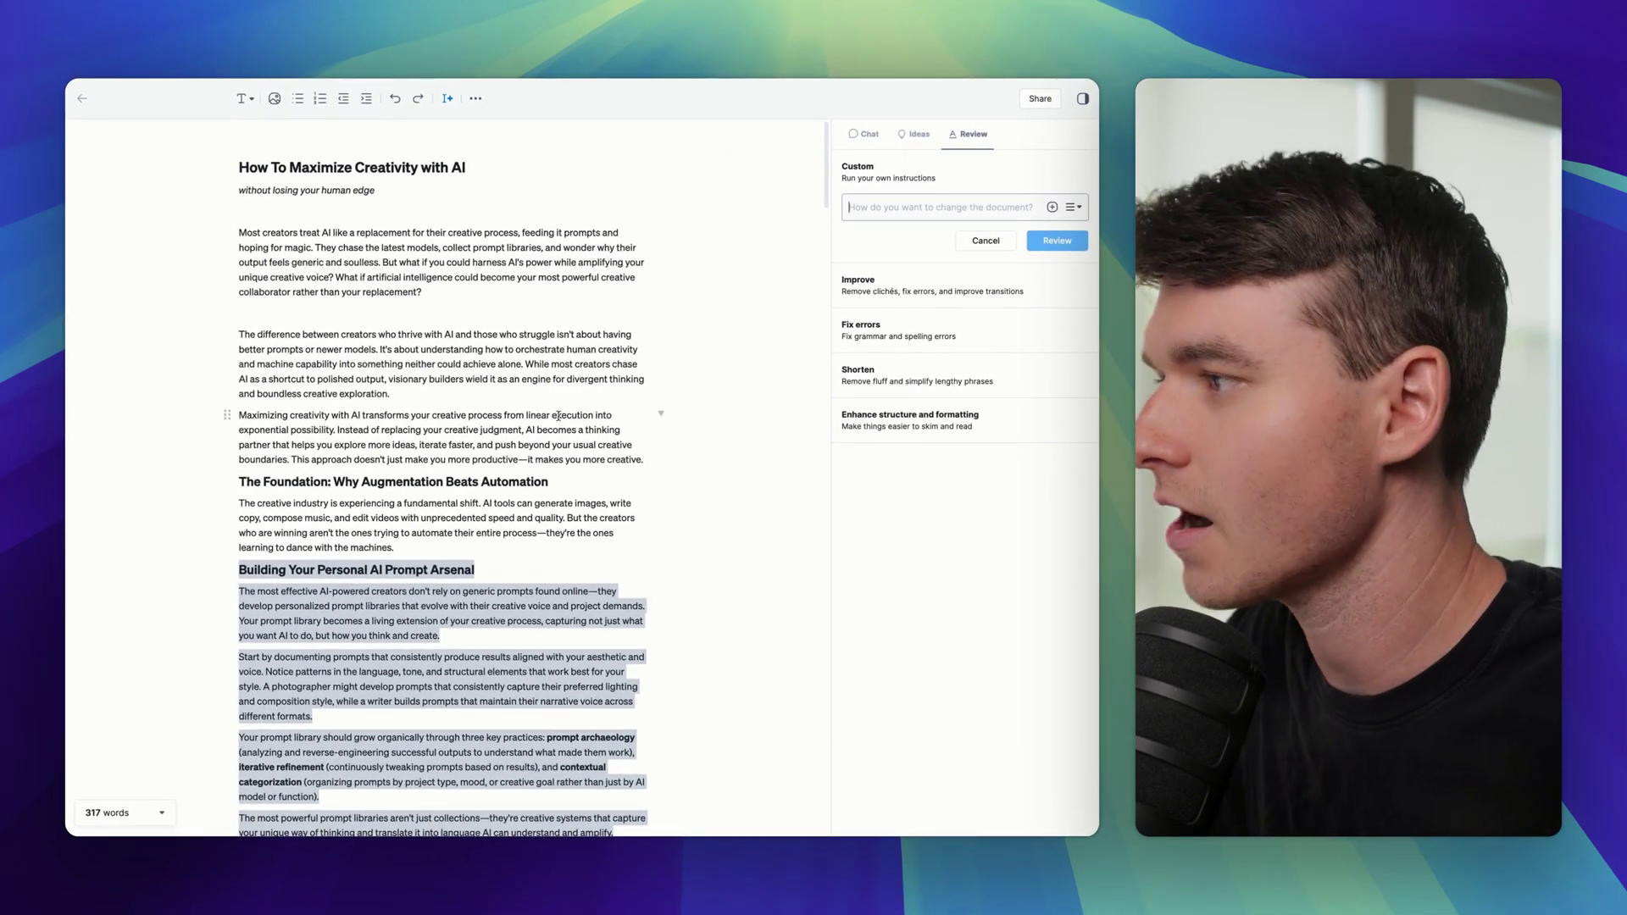
scroll(533, 313, down, 5)
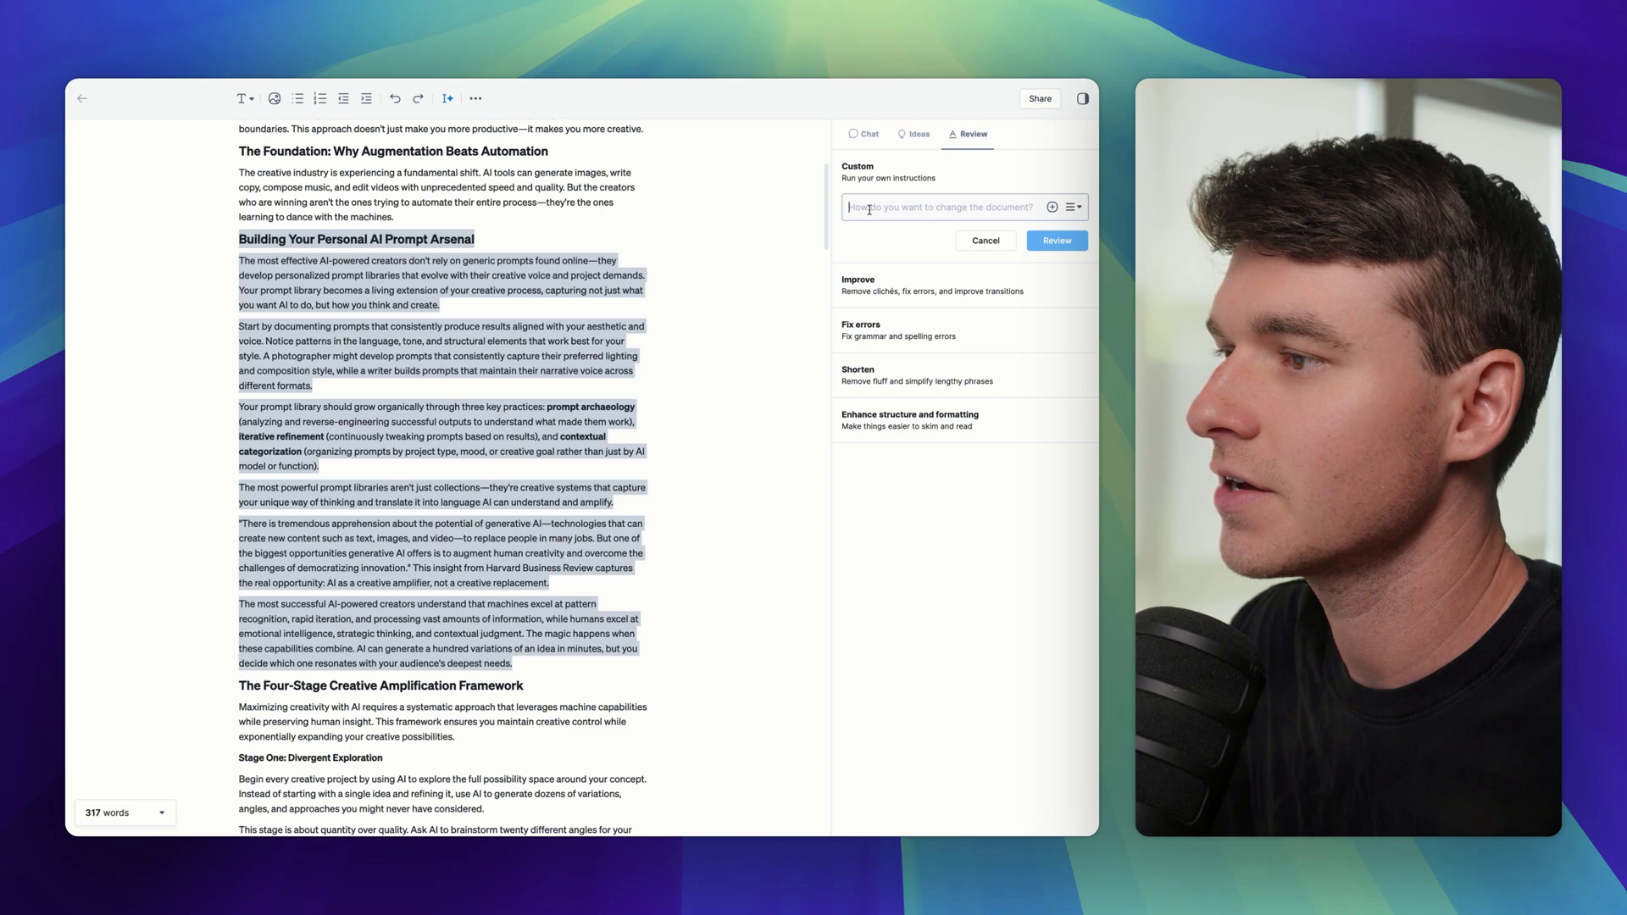
text(make this easier to read as if written by Hemingway)
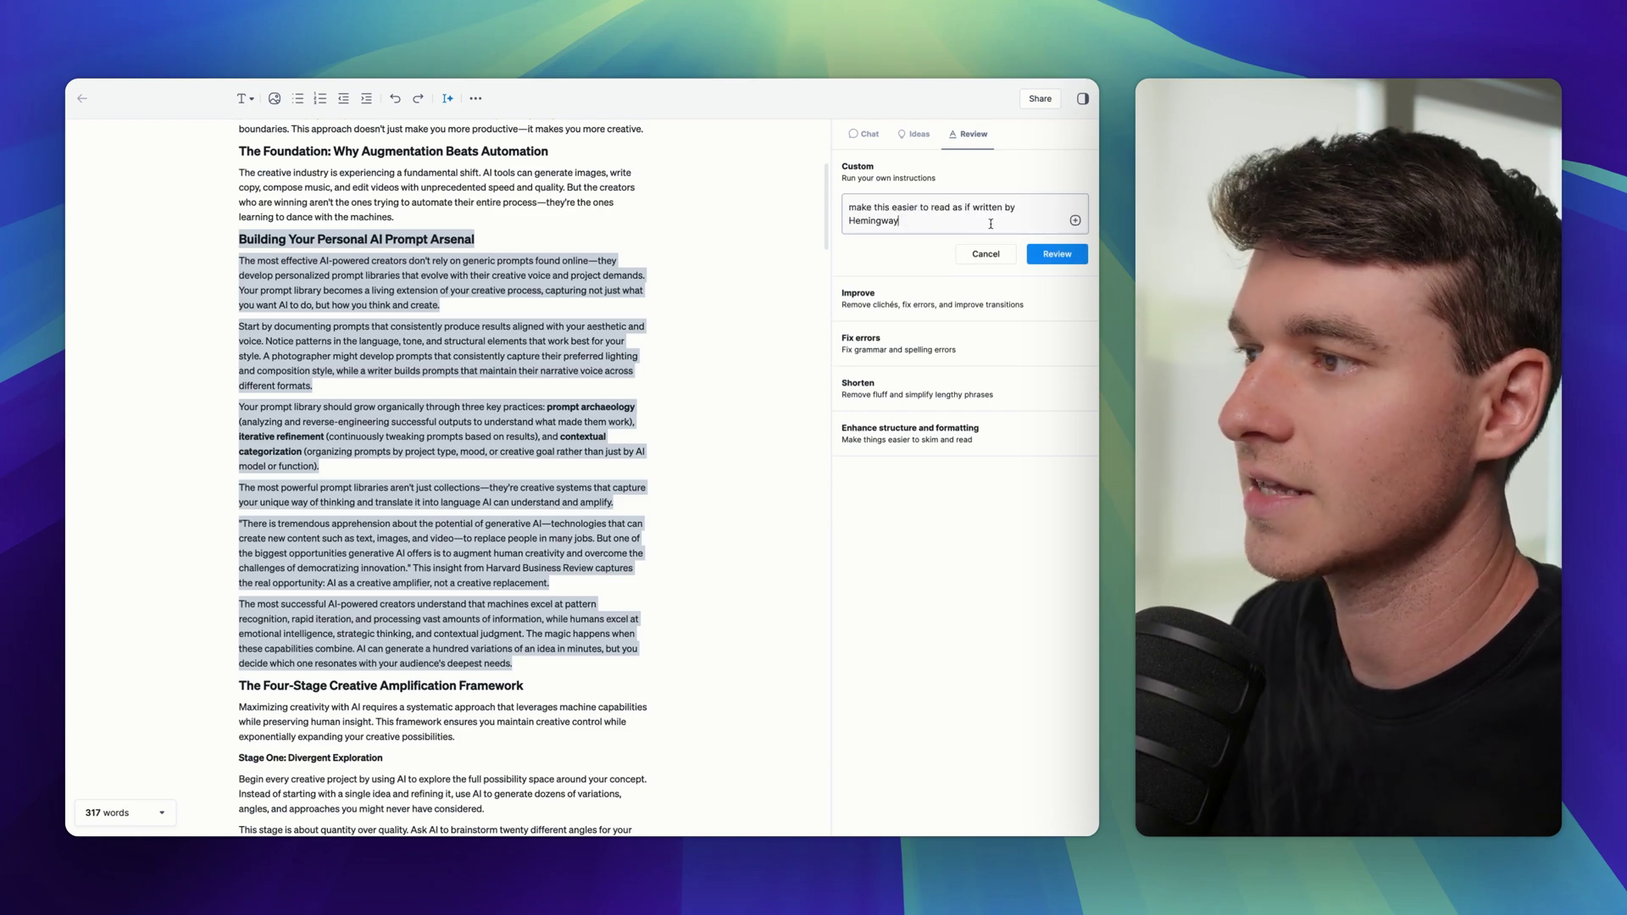
click(1070, 263)
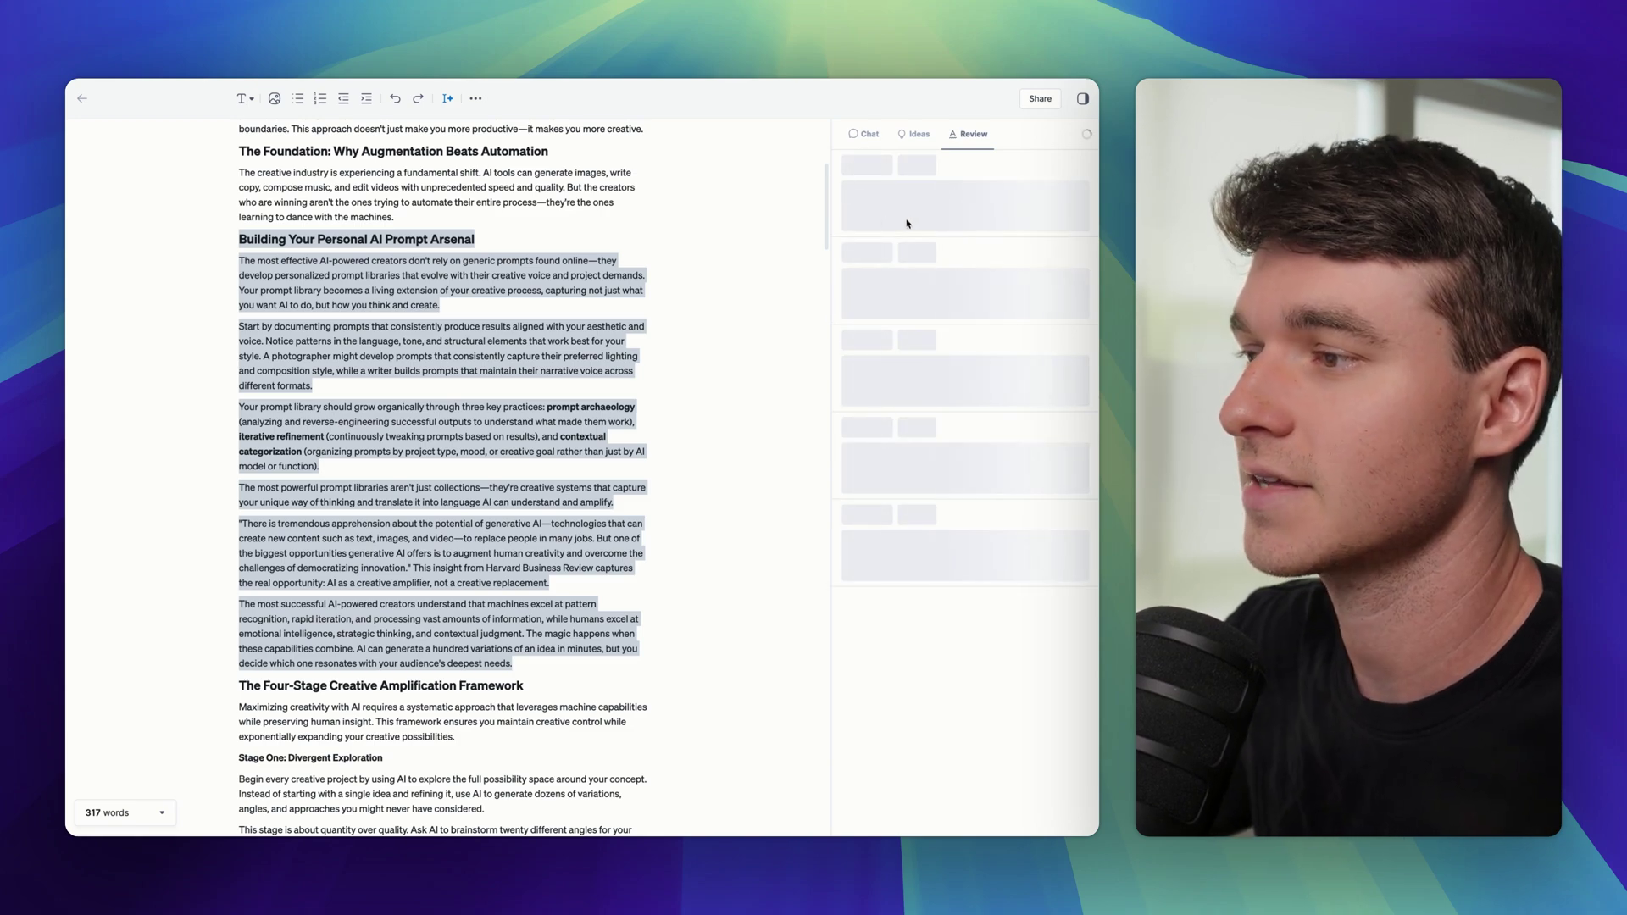
scroll(799, 276, up, 5)
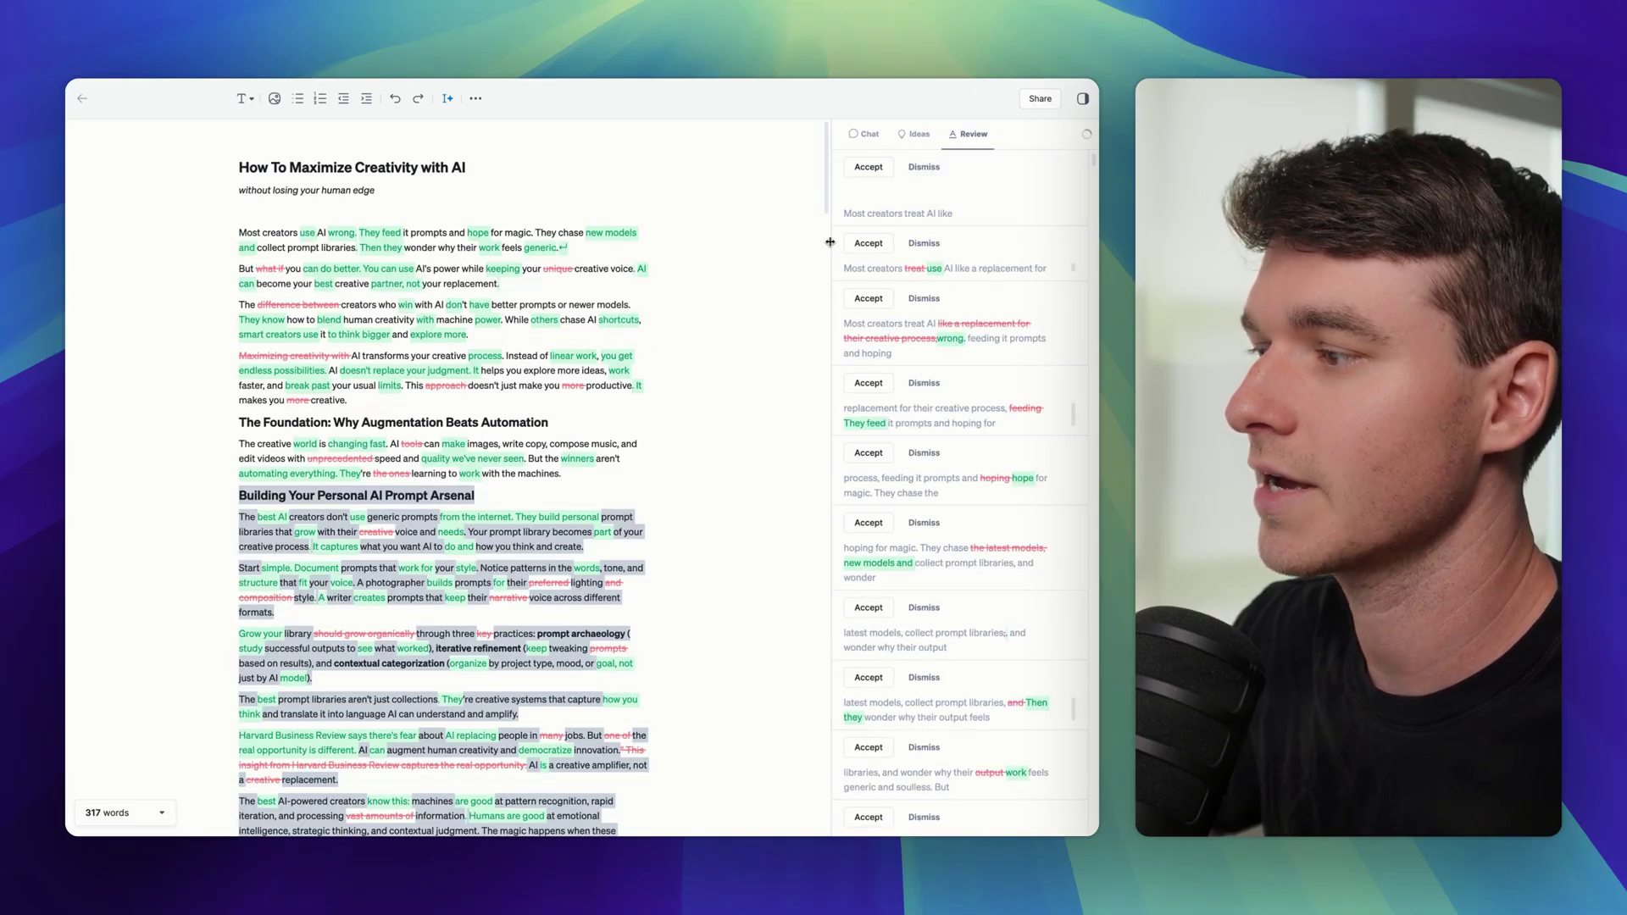
scroll(900, 288, down, 2)
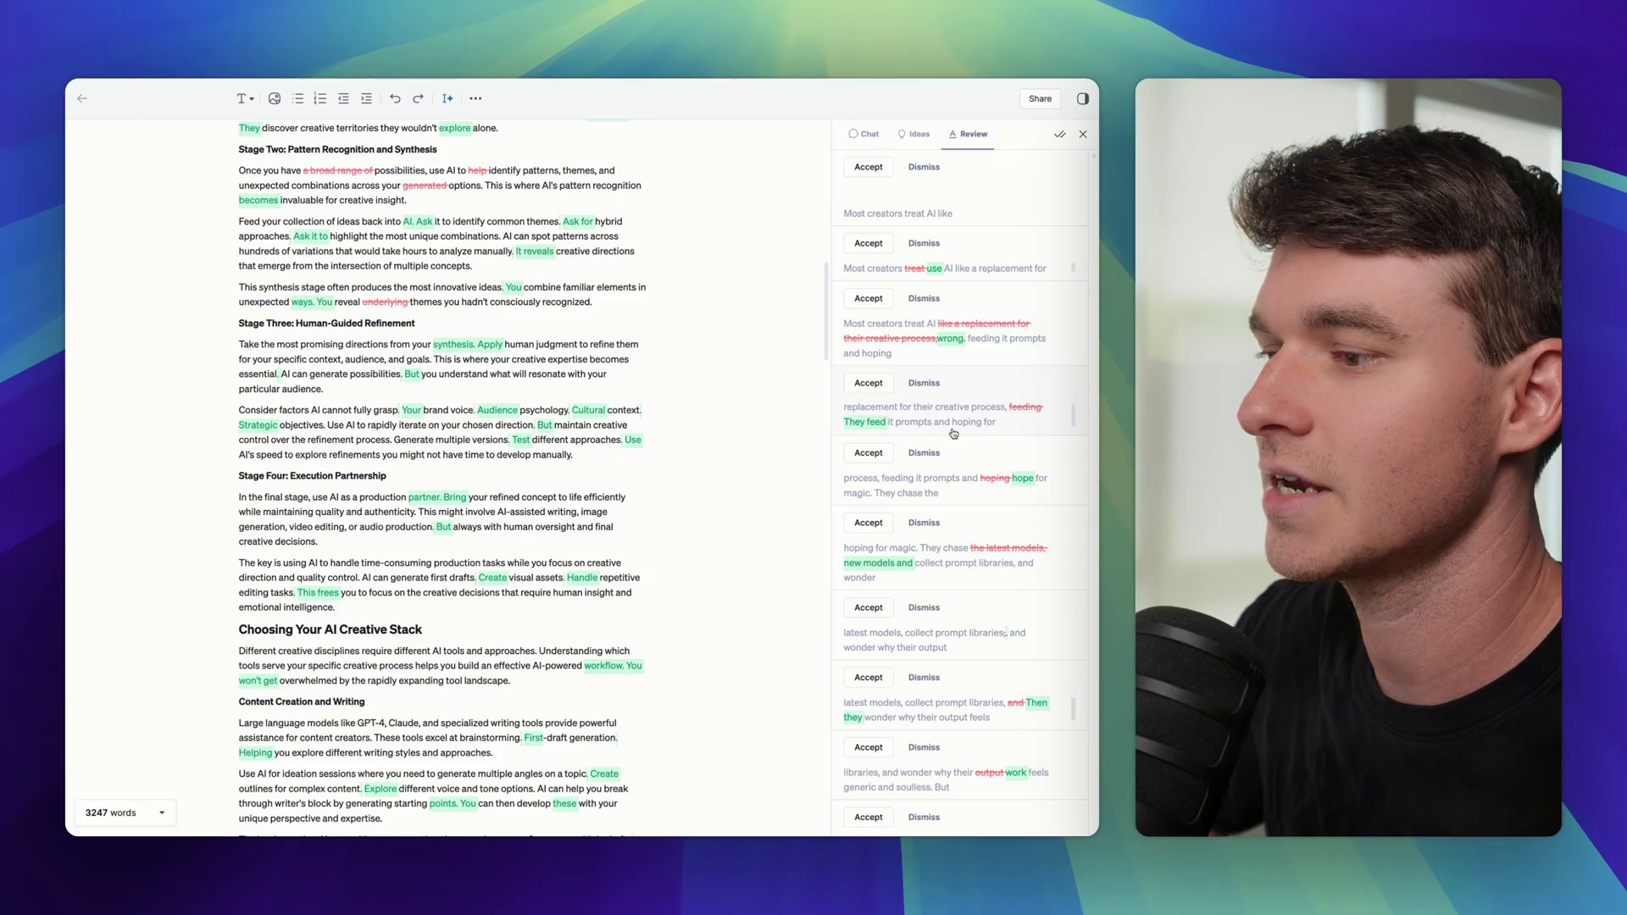
scroll(953, 433, down, 5)
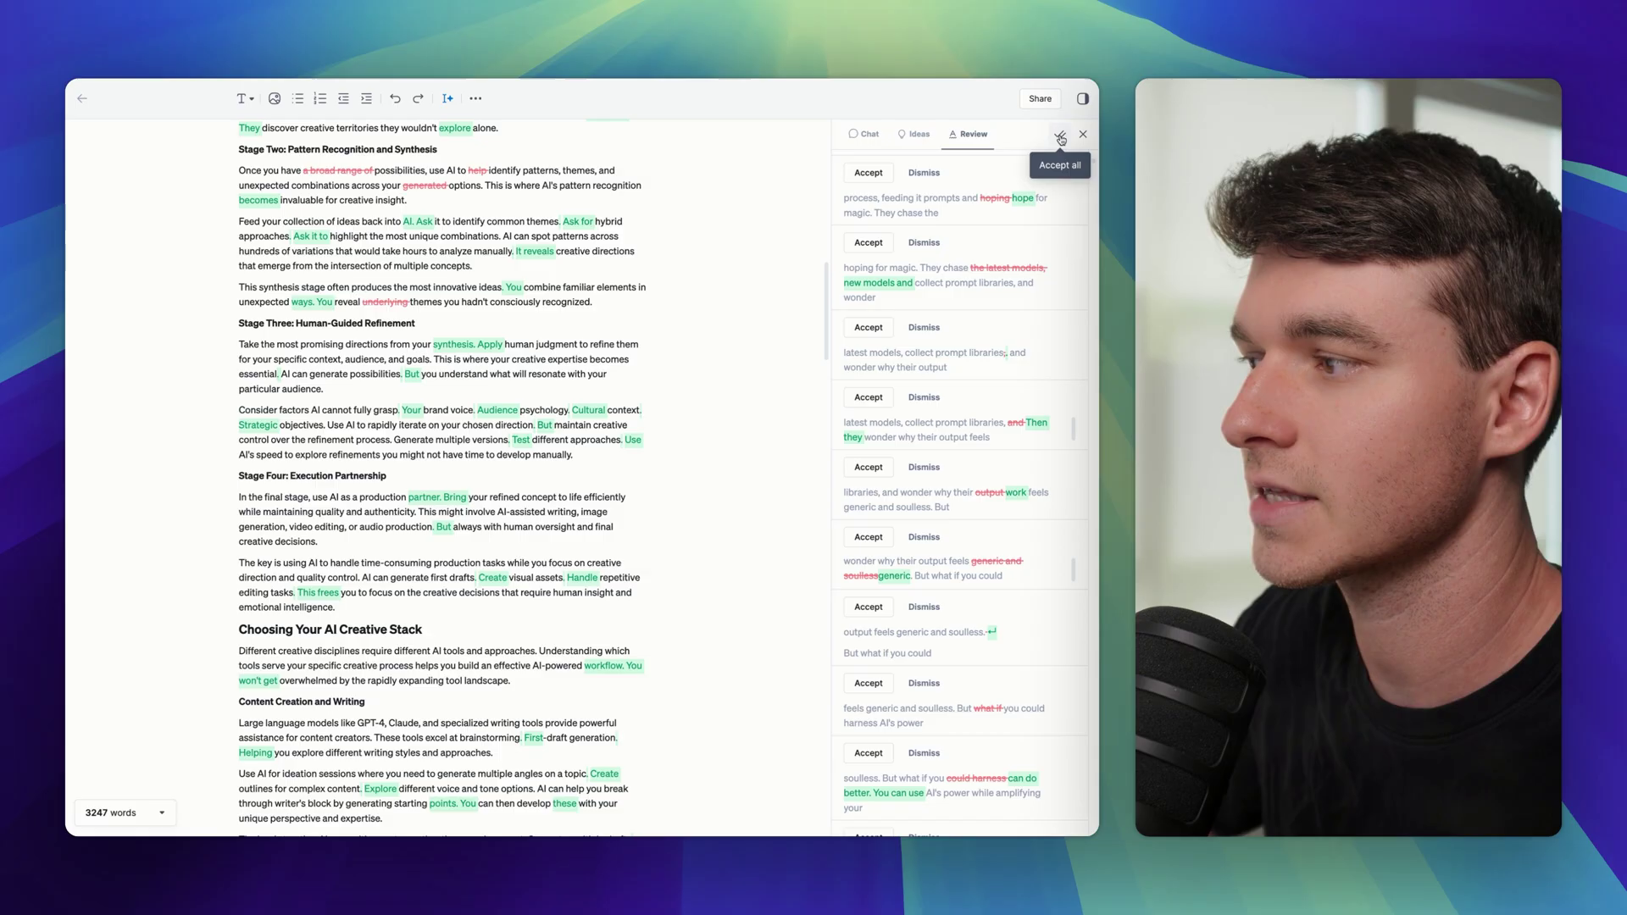
click(1060, 139)
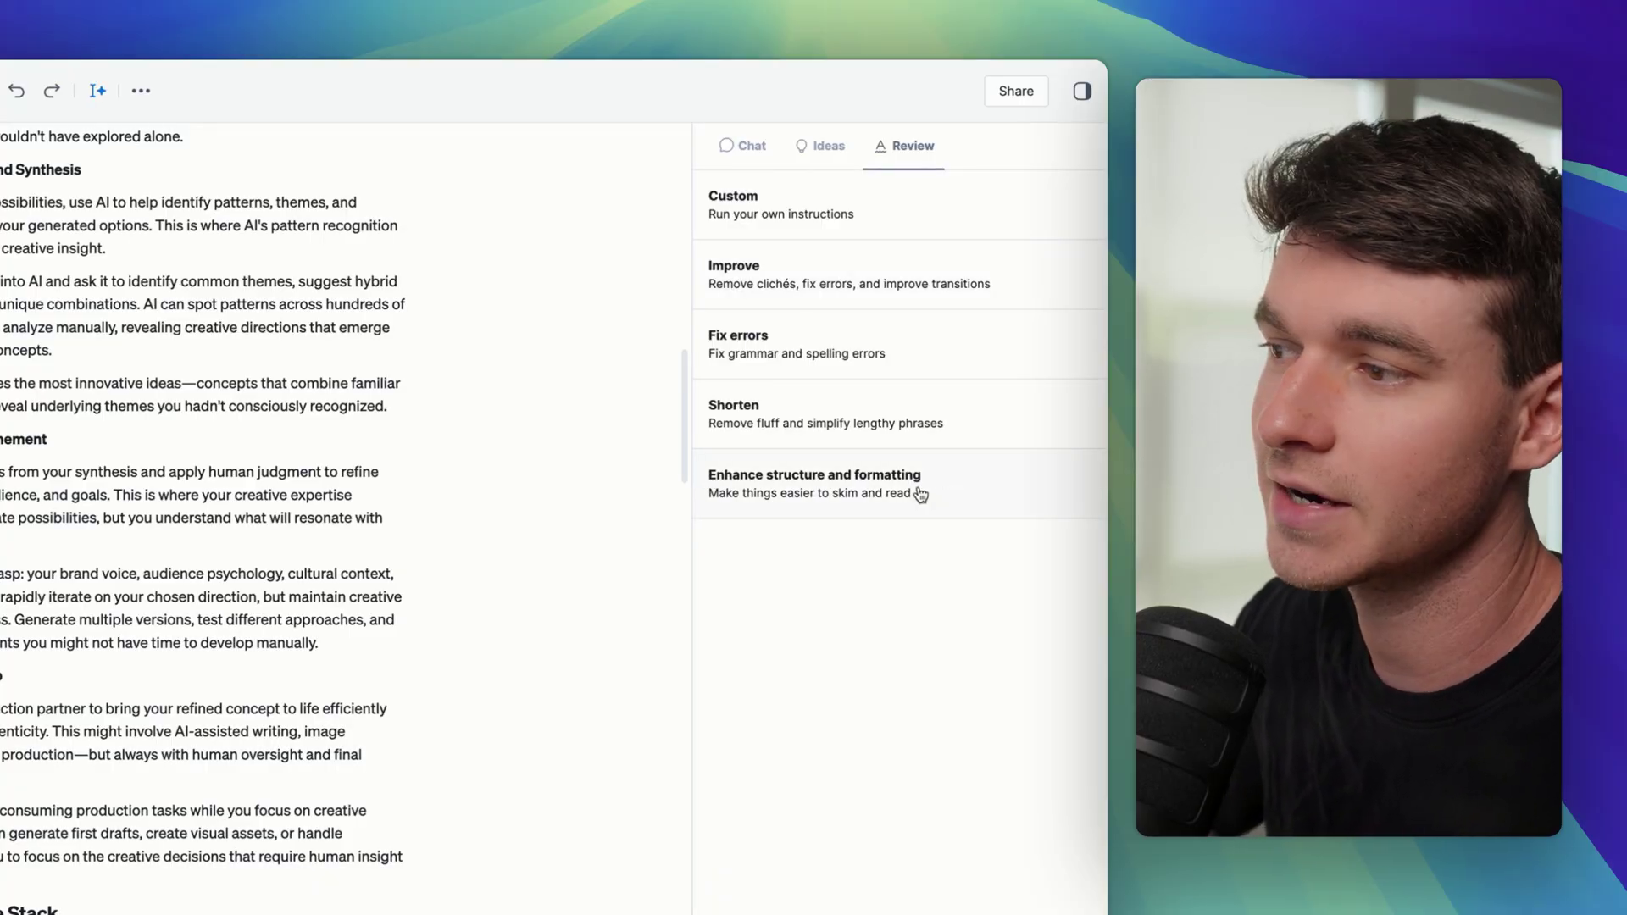
Request a structure and formatting review and accept its bullet list of the three prompt-library practices.
click(784, 475)
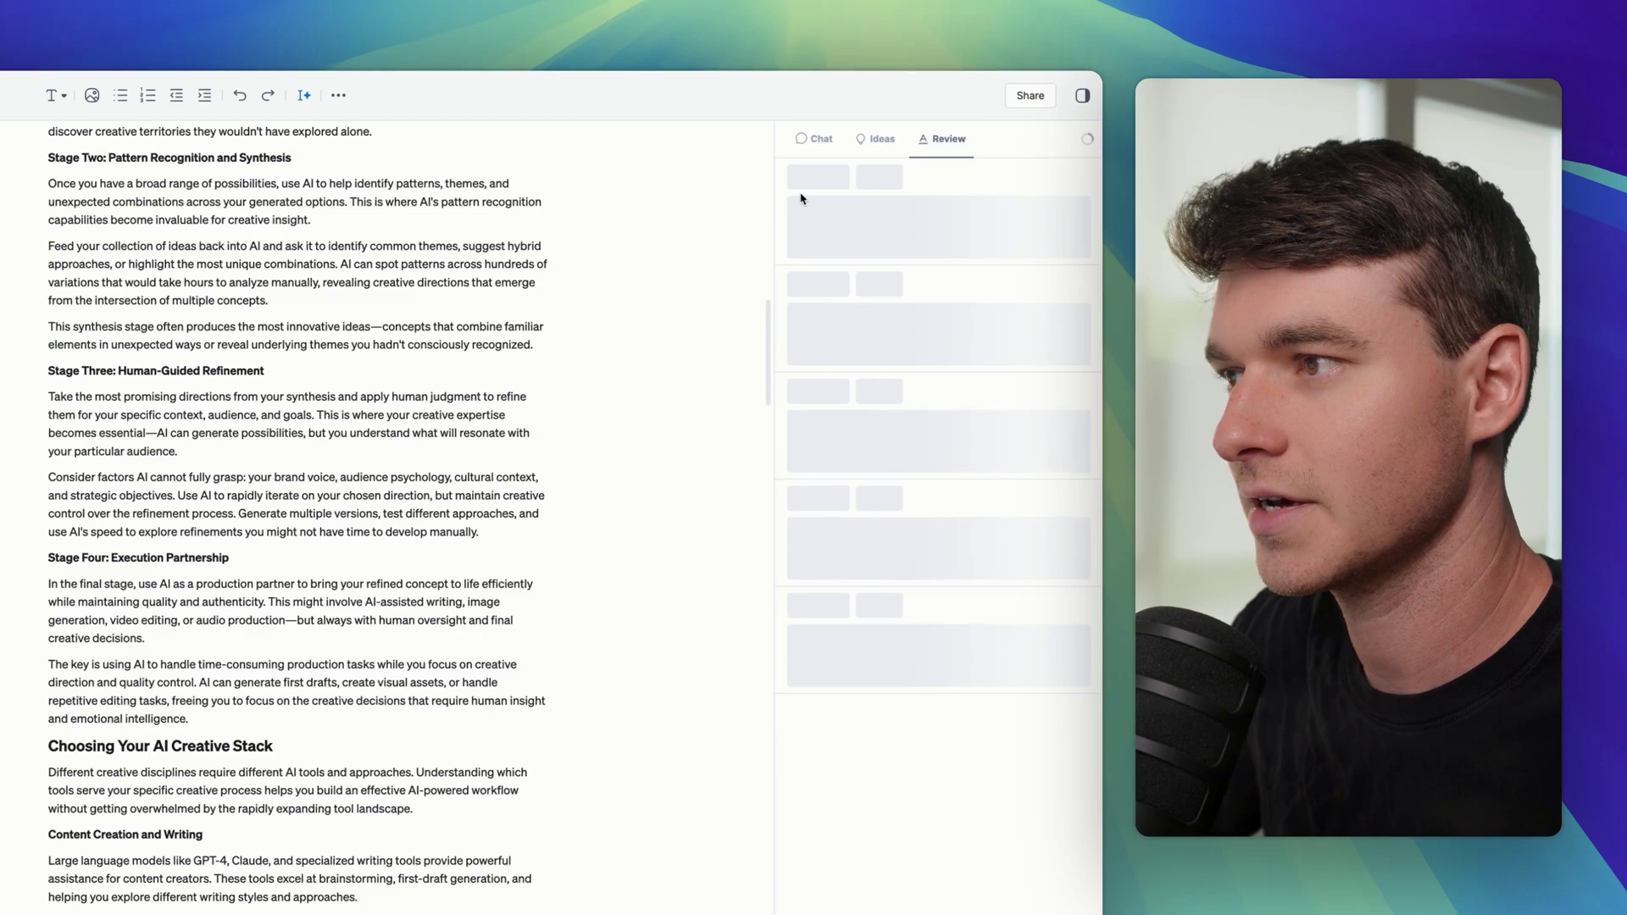
scroll(762, 288, up, 10)
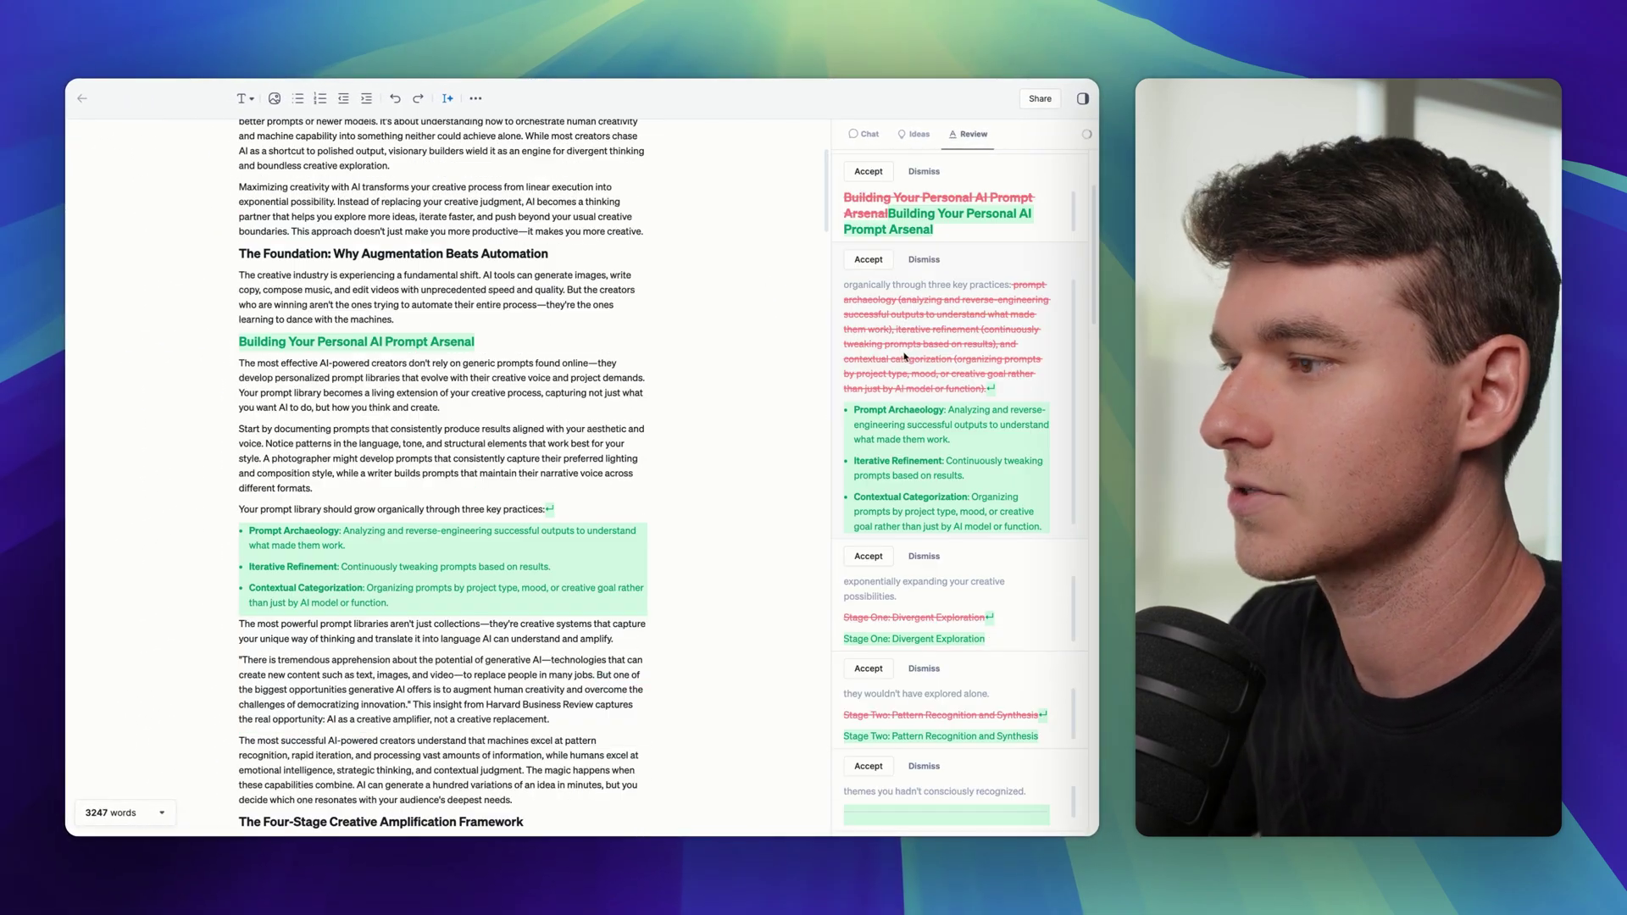
scroll(839, 283, up, 1)
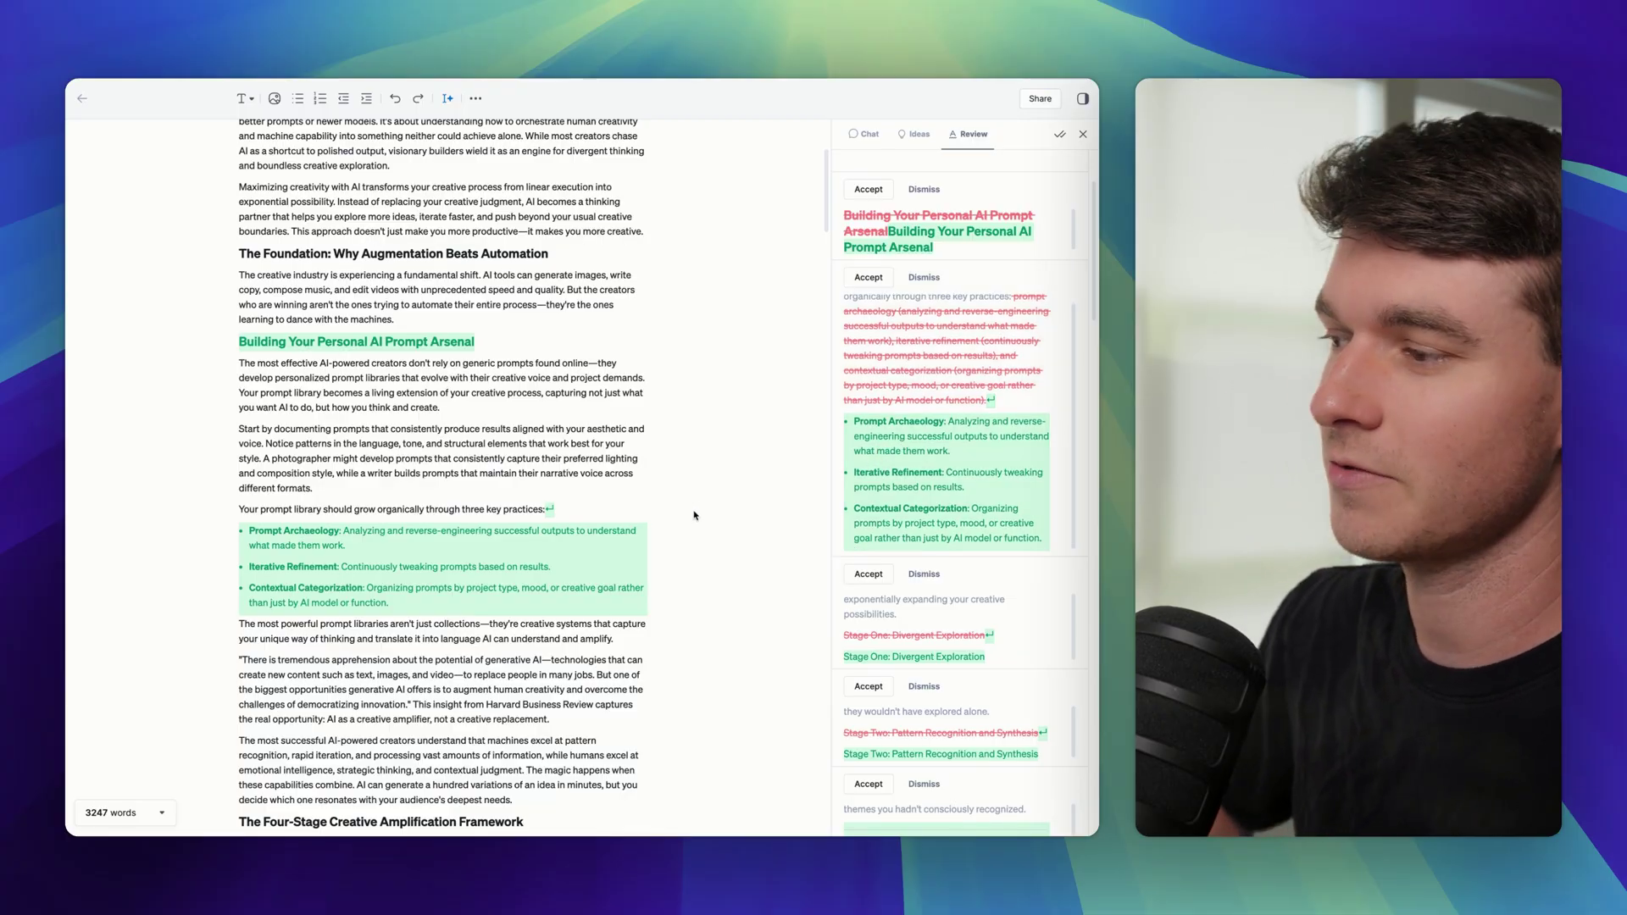
scroll(770, 497, down, 1)
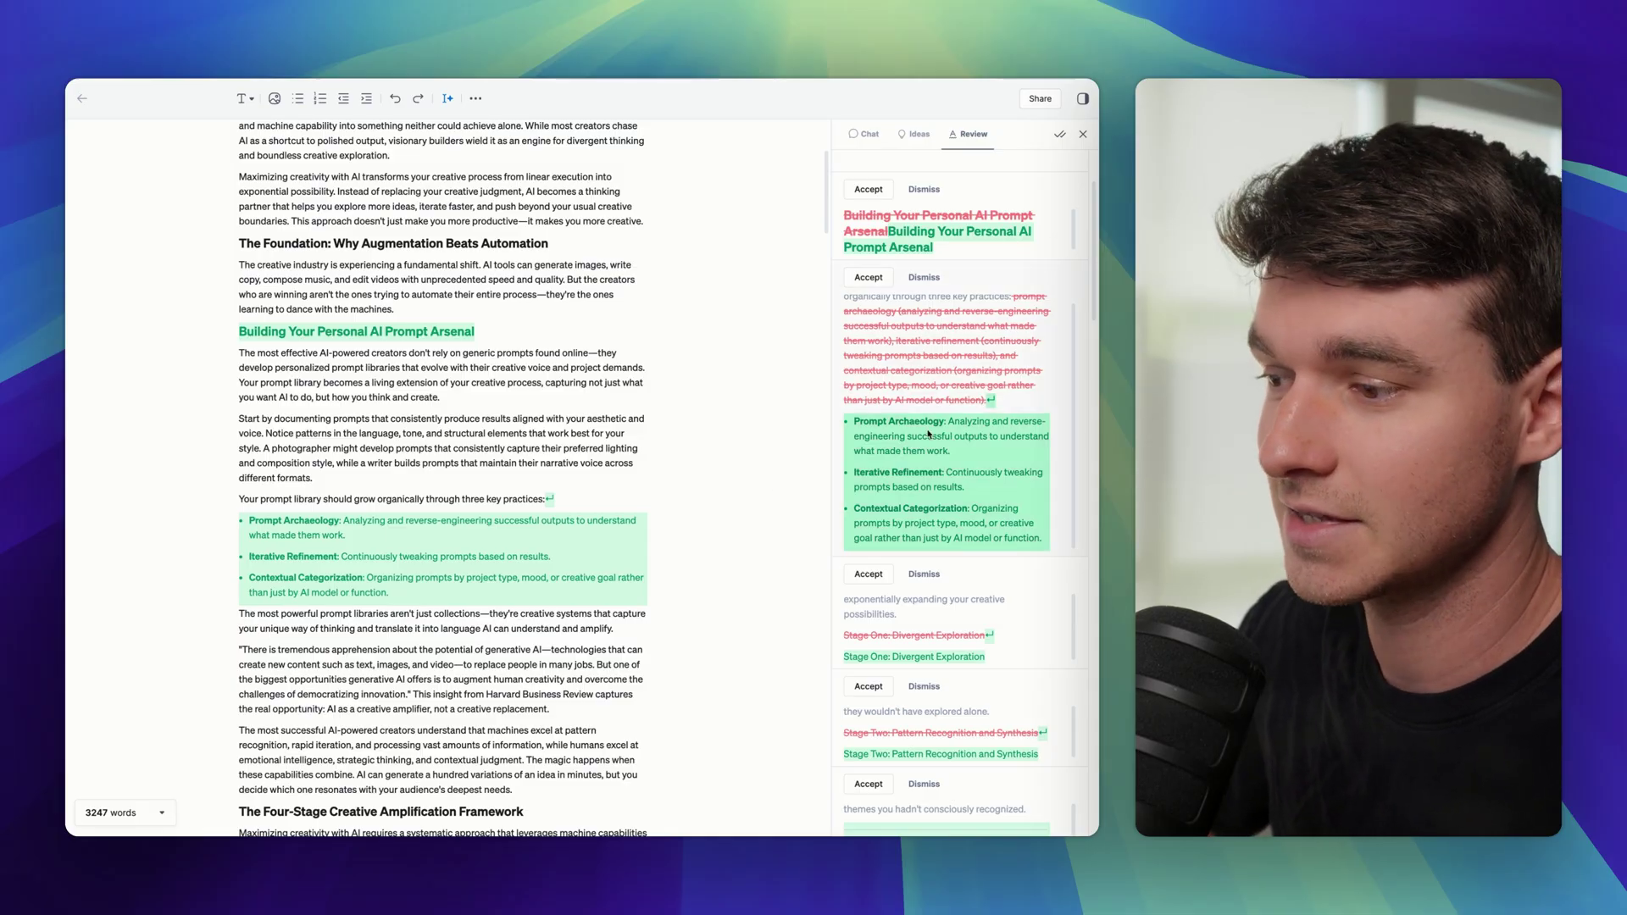
scroll(894, 458, up, 2)
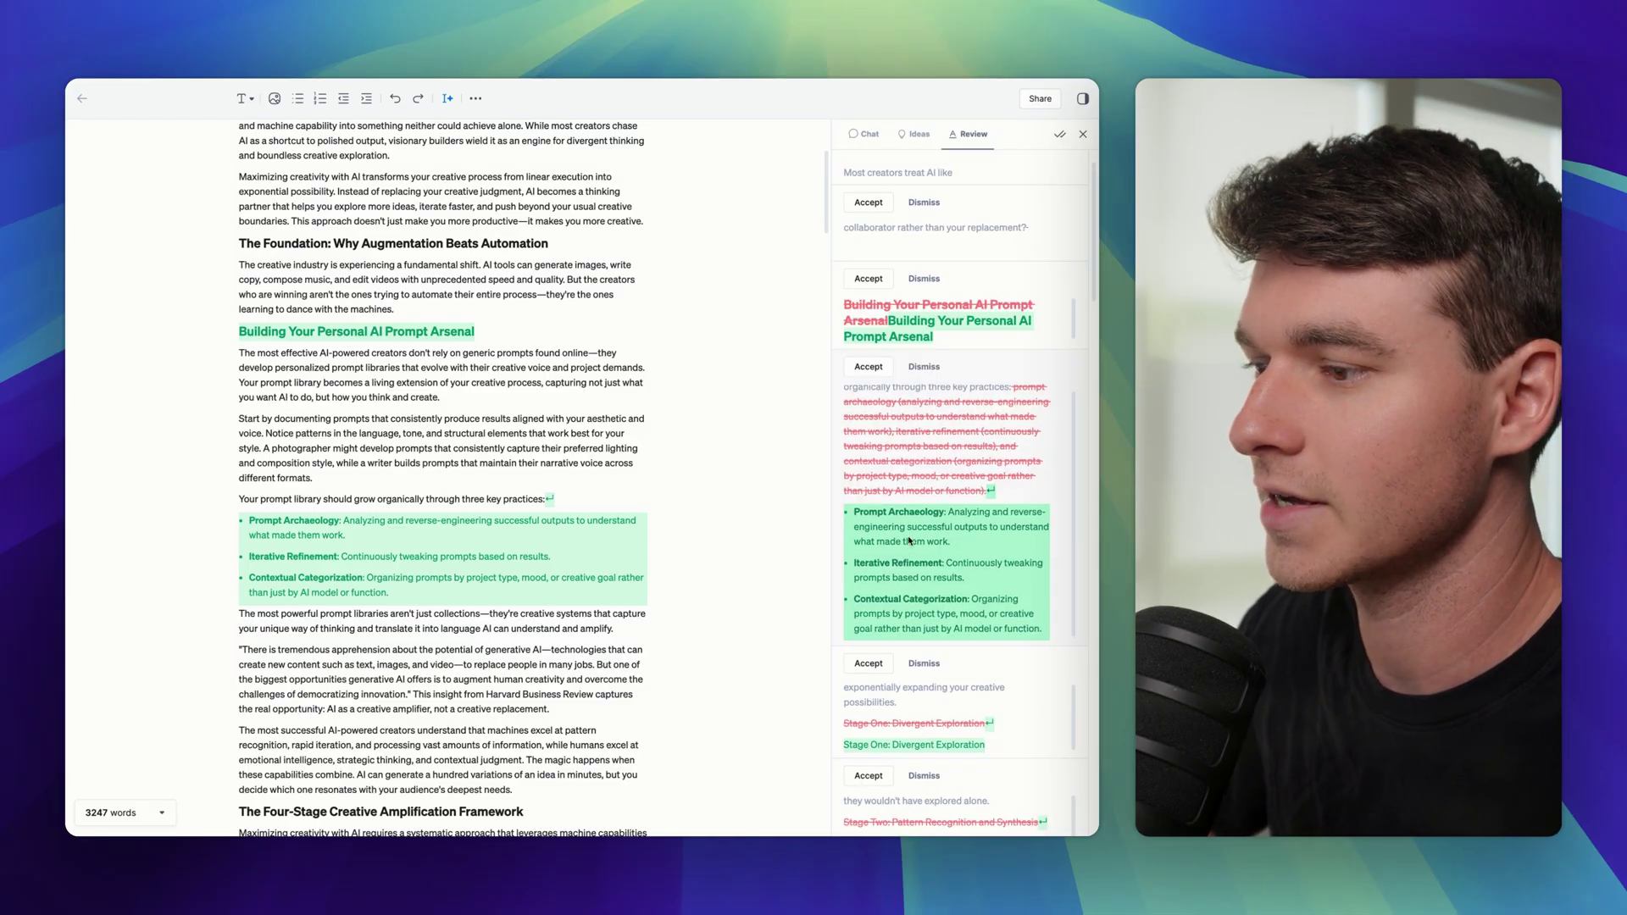
click(872, 580)
click(564, 603)
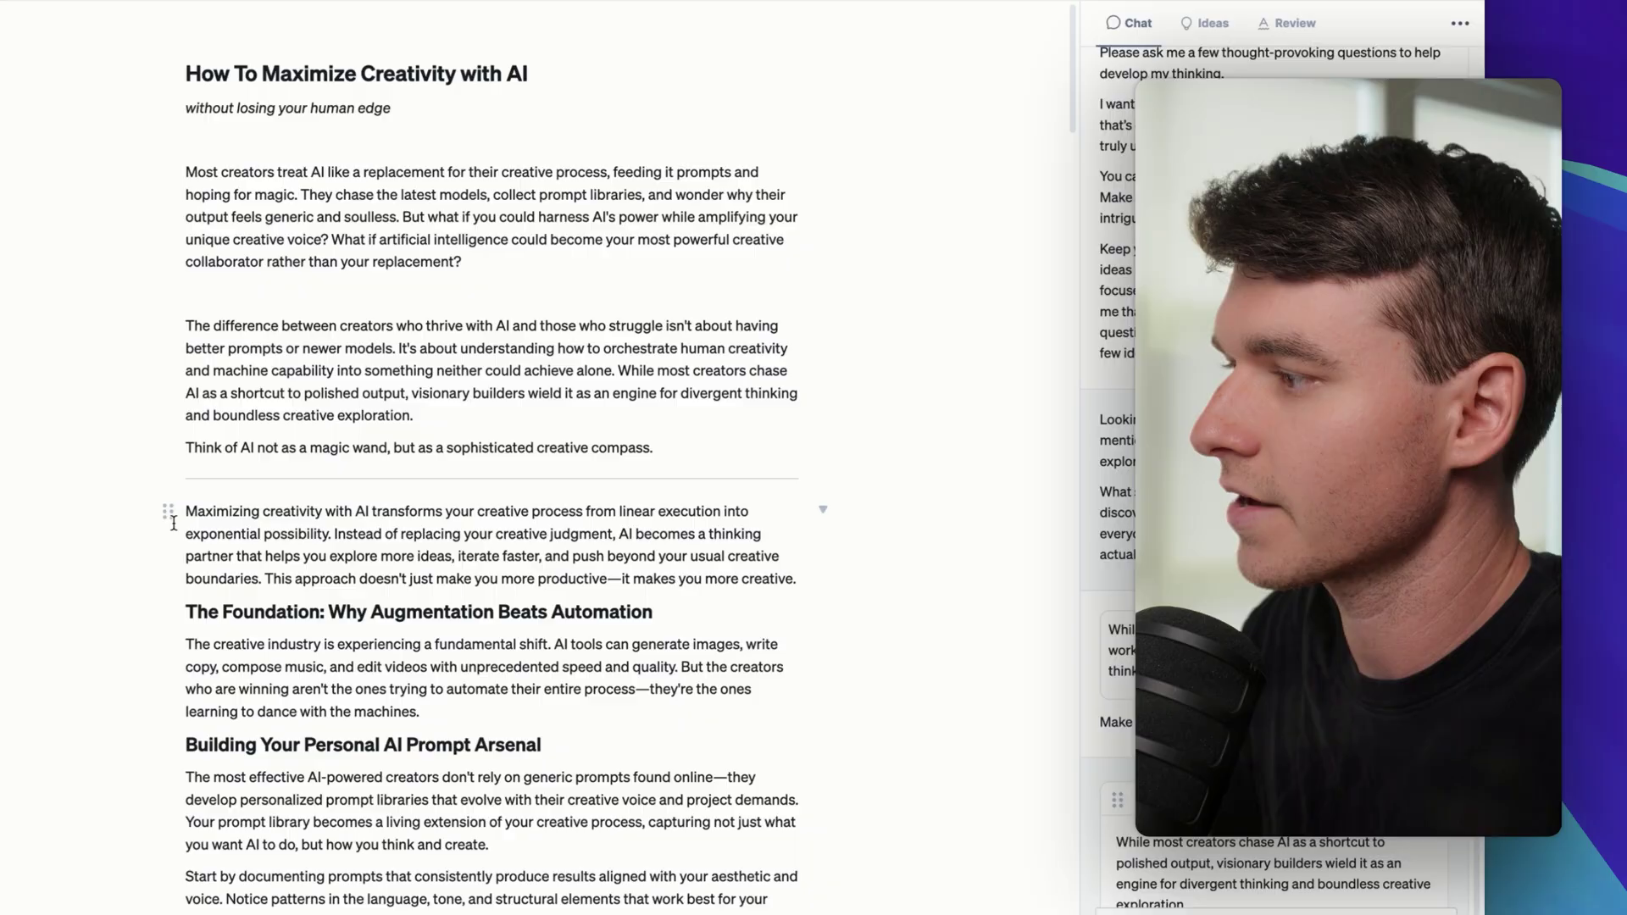
Move the 'Maximizing creativity with AI' paragraph above the divider so it sits just before The Foundation.
mouse_move(166, 514)
mouse_down()
mouse_move(179, 474)
mouse_move(188, 523)
mouse_up()
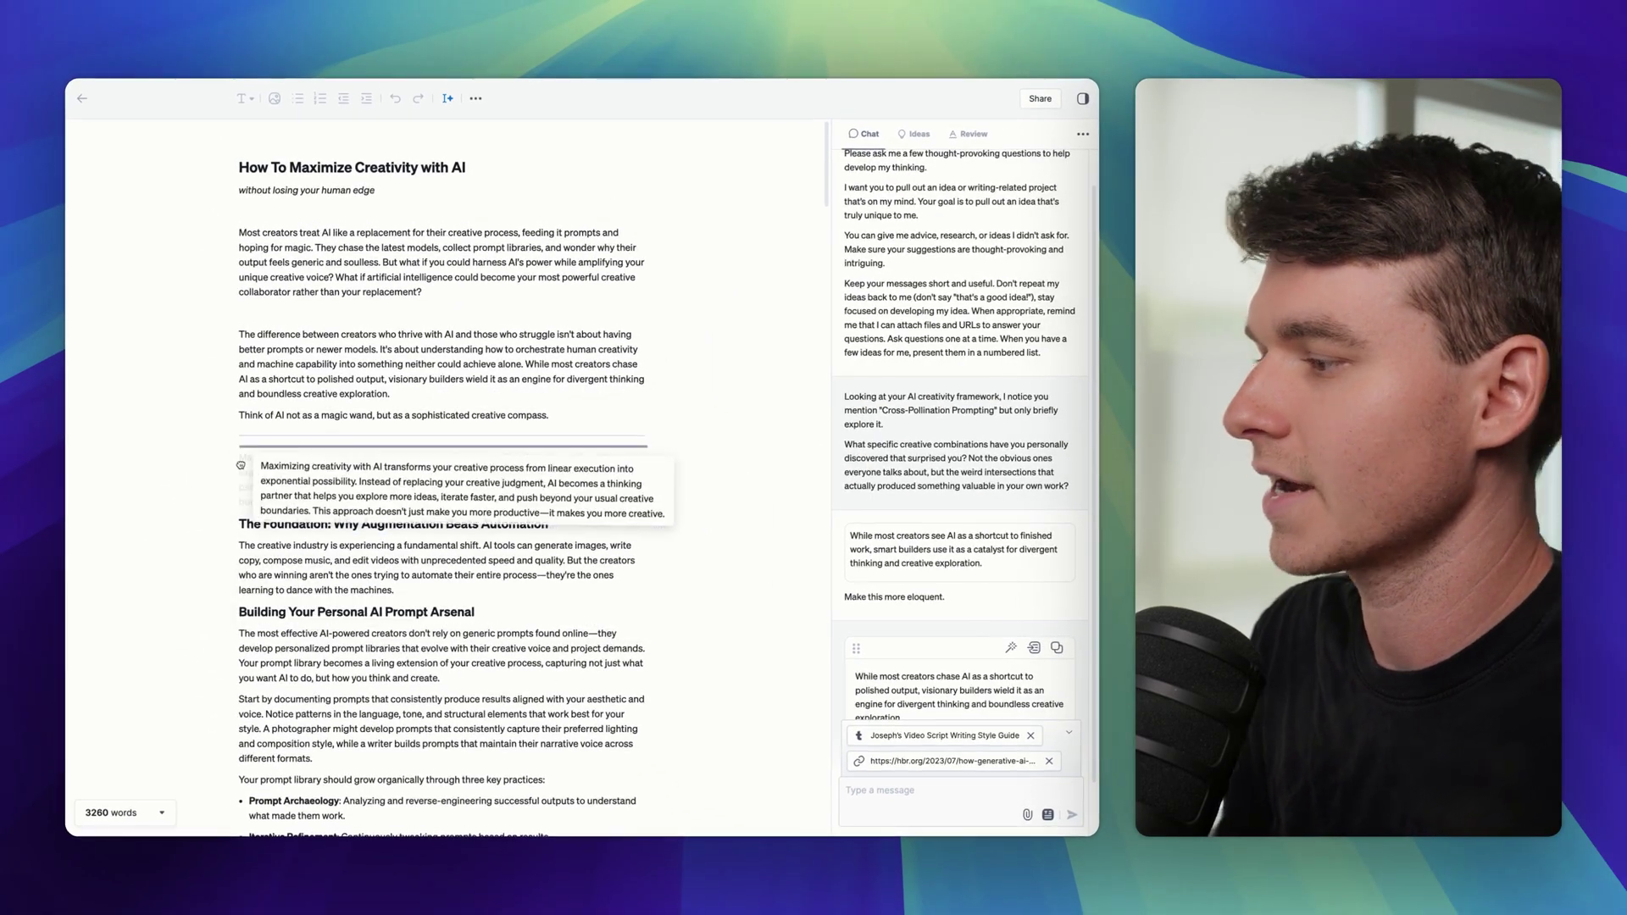
drag(240, 465, 223, 499)
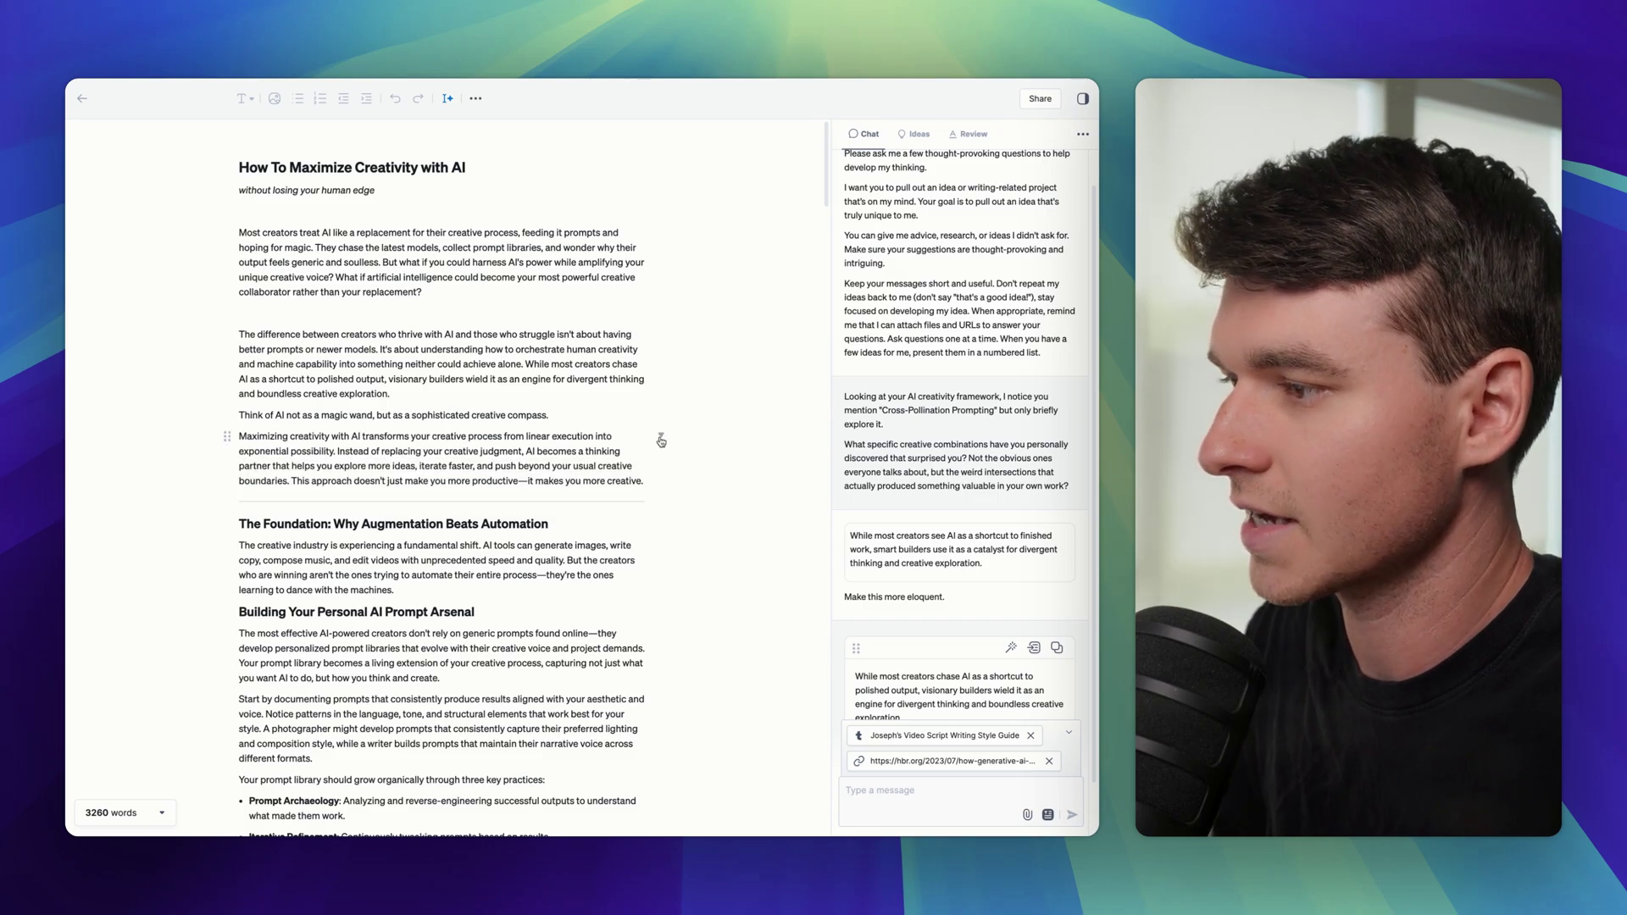
click(661, 436)
mouse_move(699, 501)
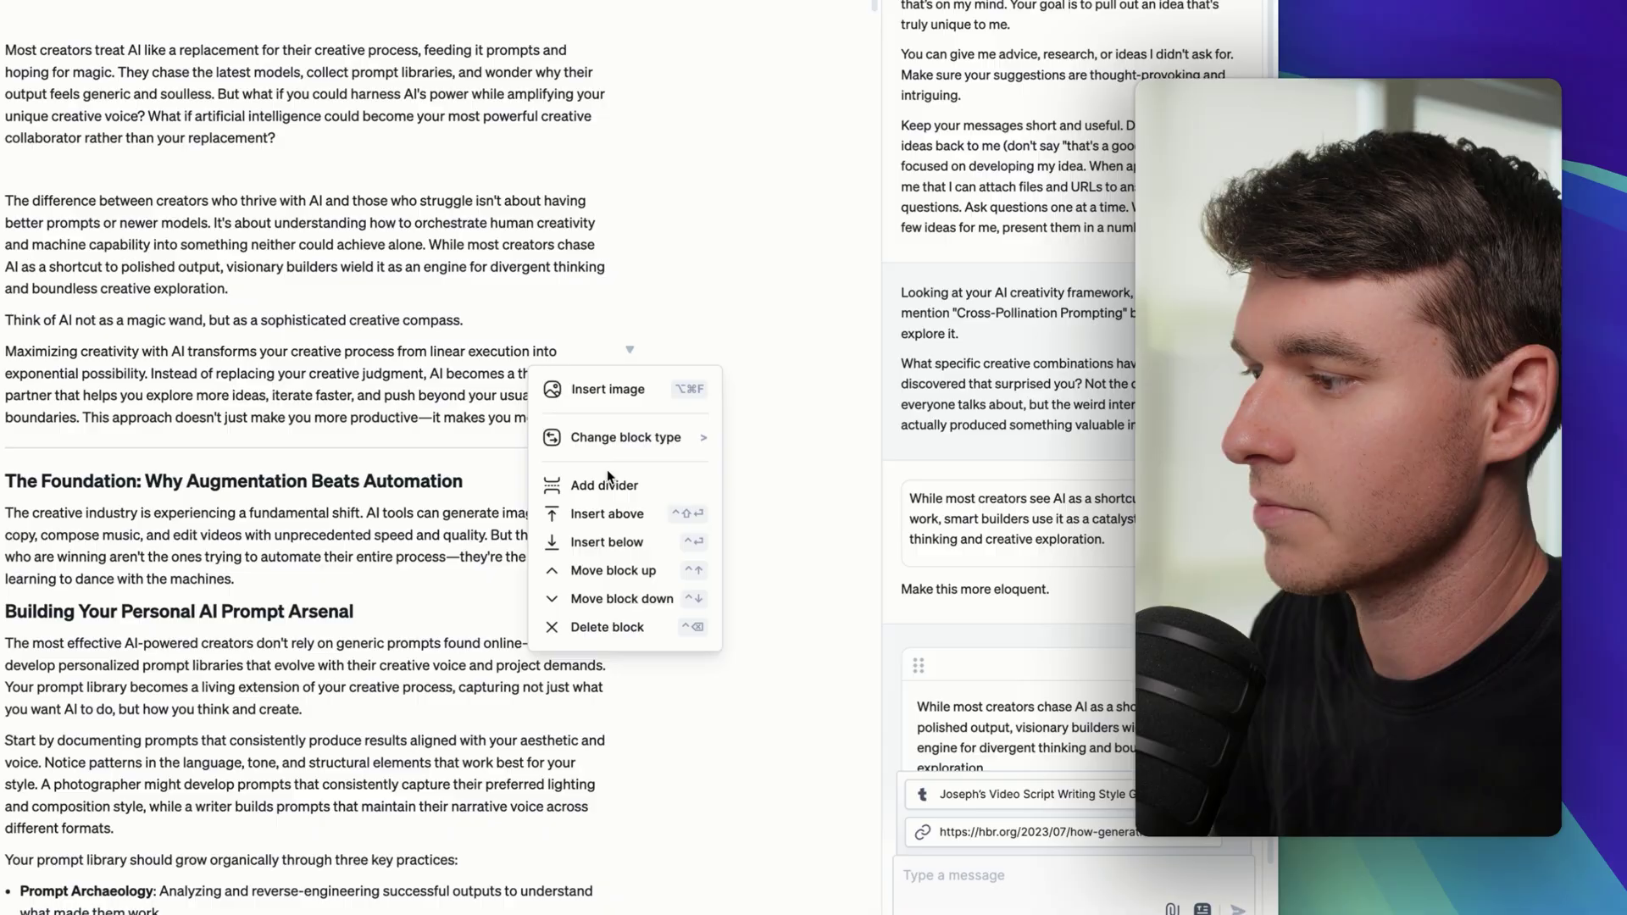
mouse_move(703, 441)
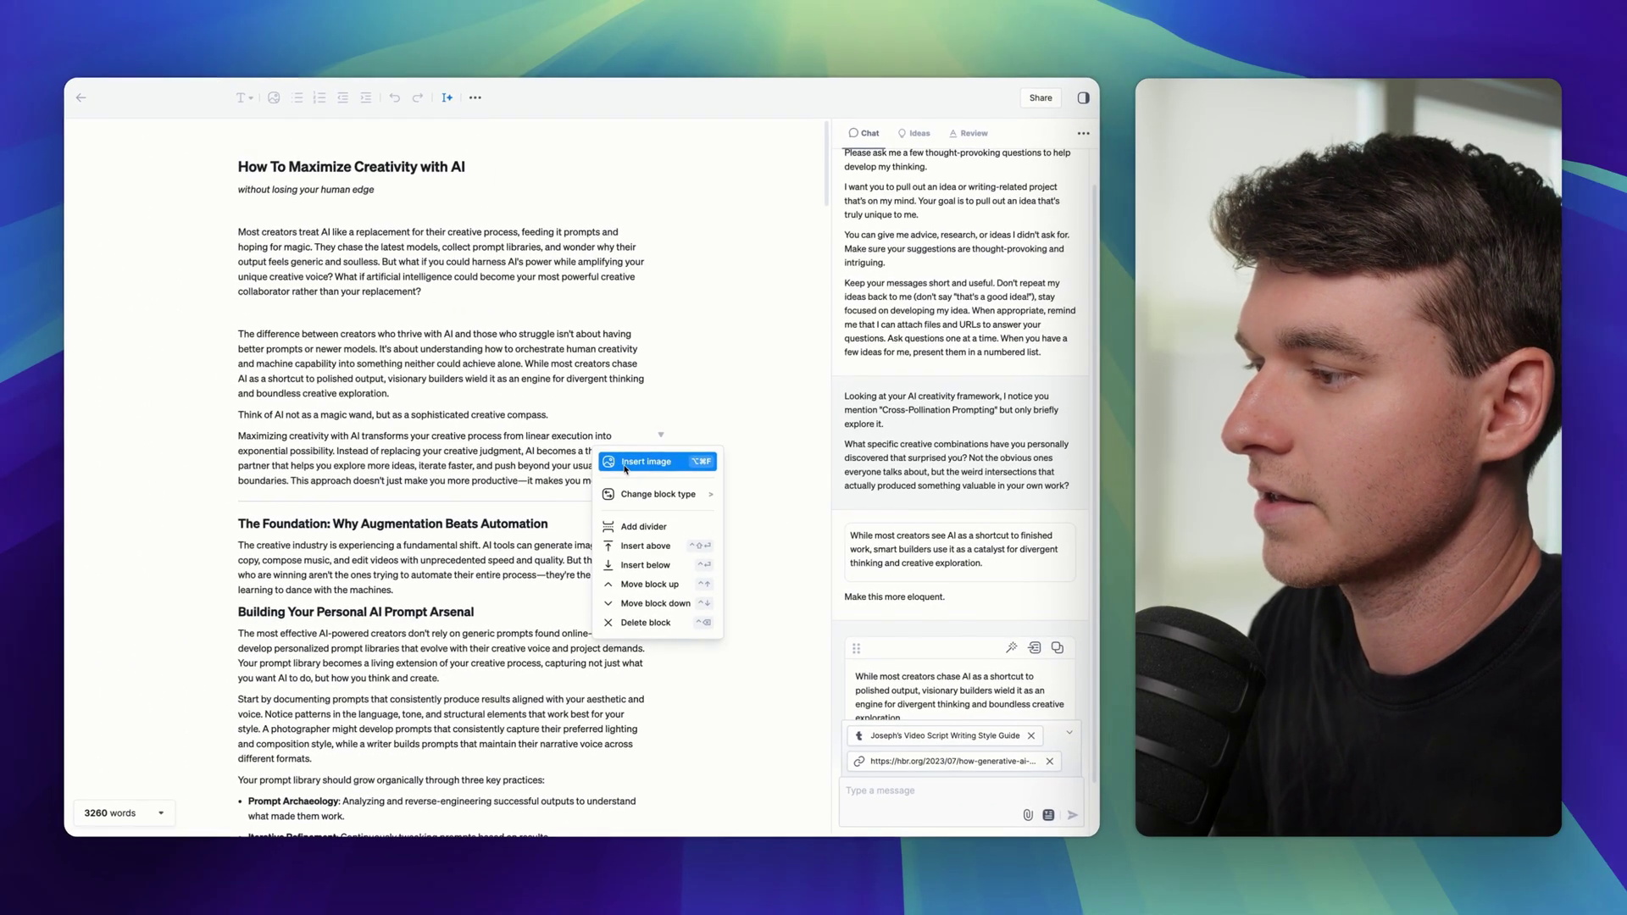
key(Escape)
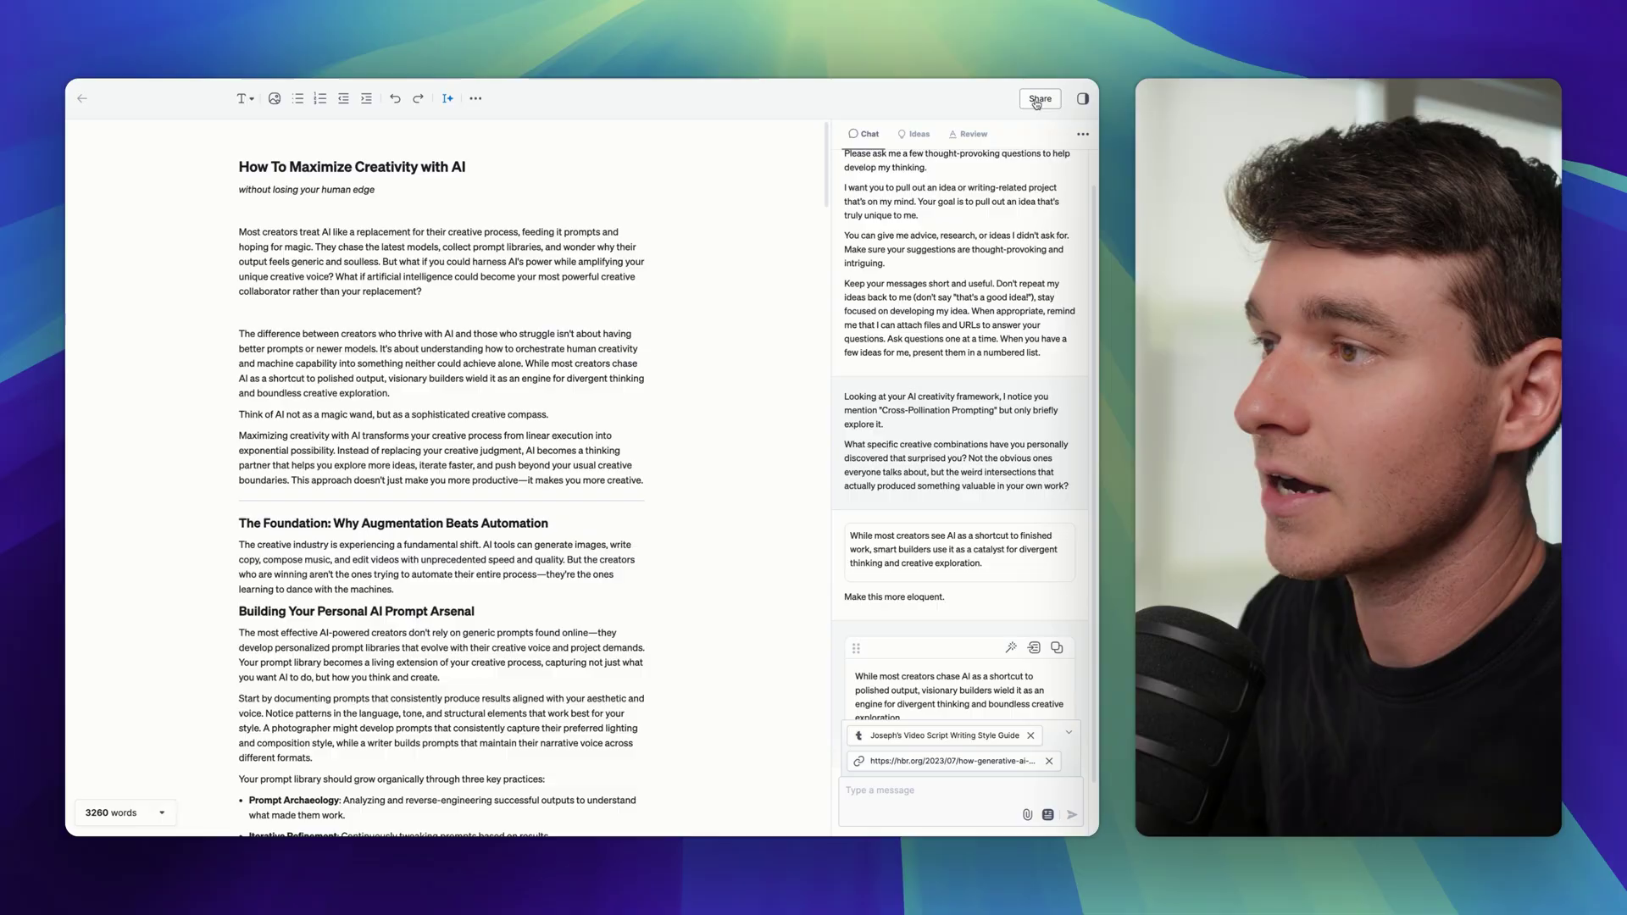
Publish the post at a view-only link and begin setting up a blog profile for blog posting.
click(1039, 100)
click(558, 505)
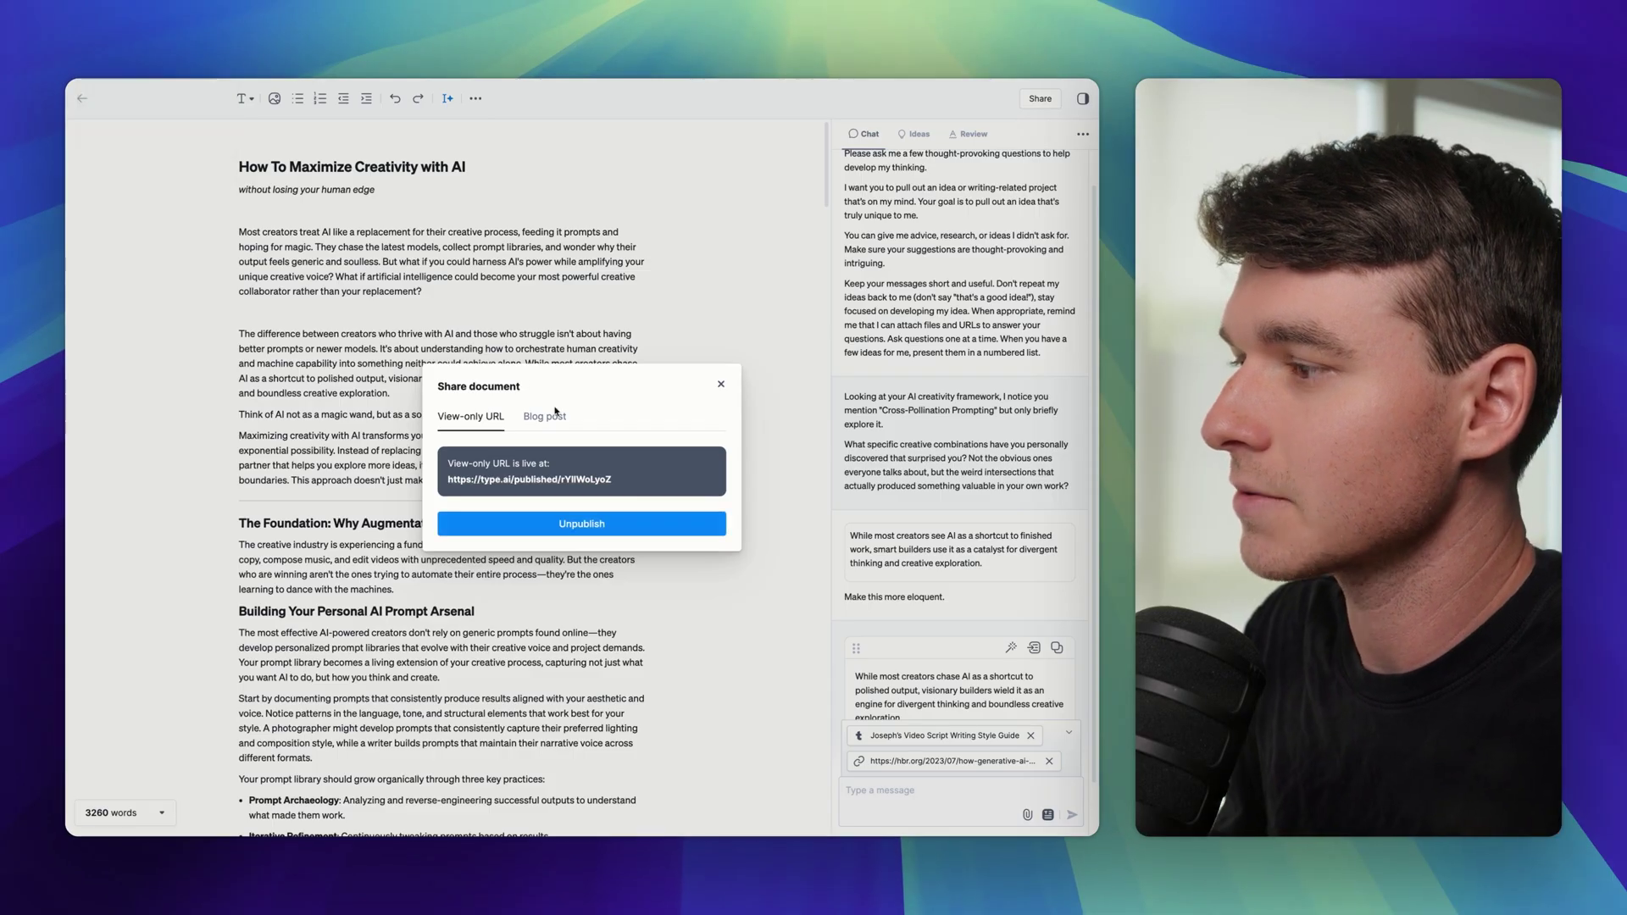
click(546, 426)
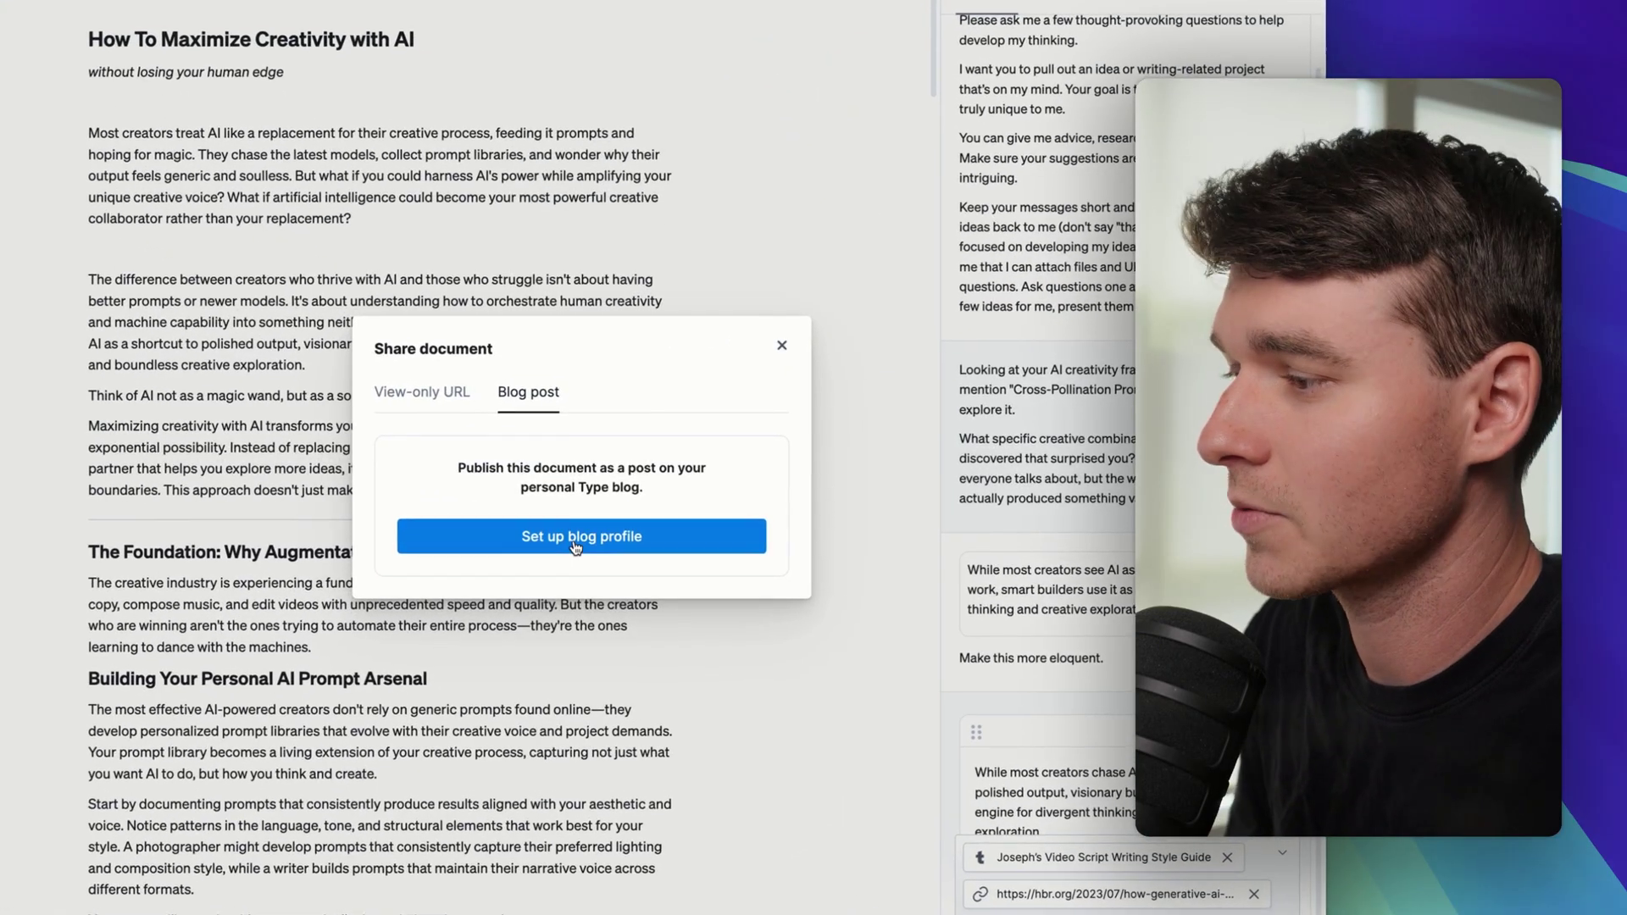
click(542, 507)
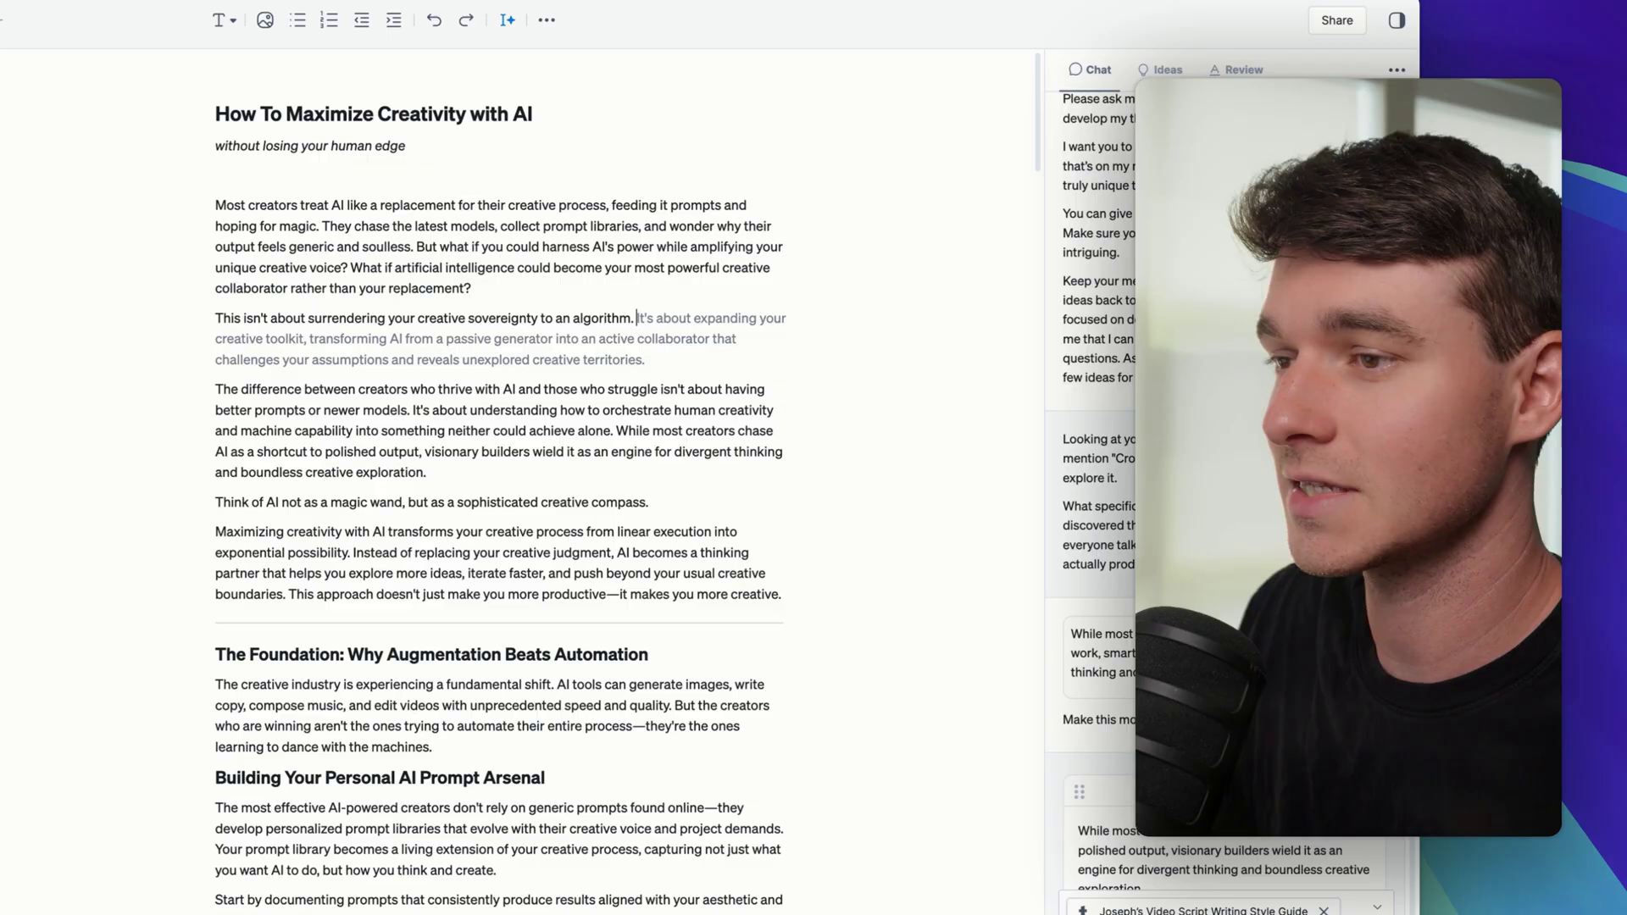
Accept the inline suggestion 'It's about expanding your creative toolkit…' after the opening paragraph.
key(Tab)
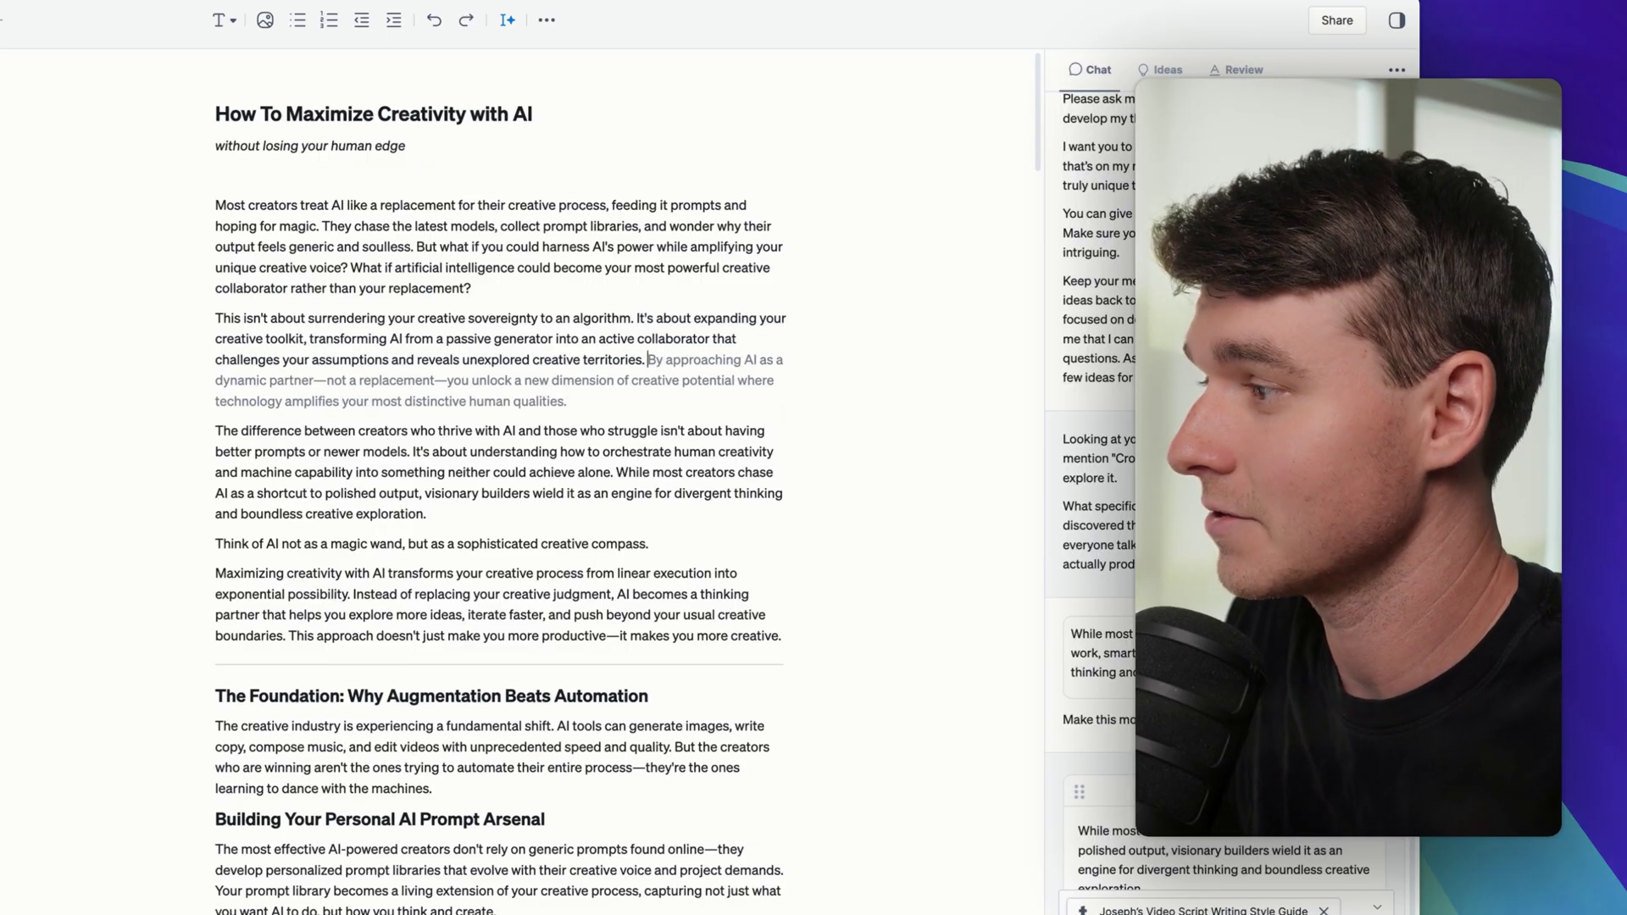